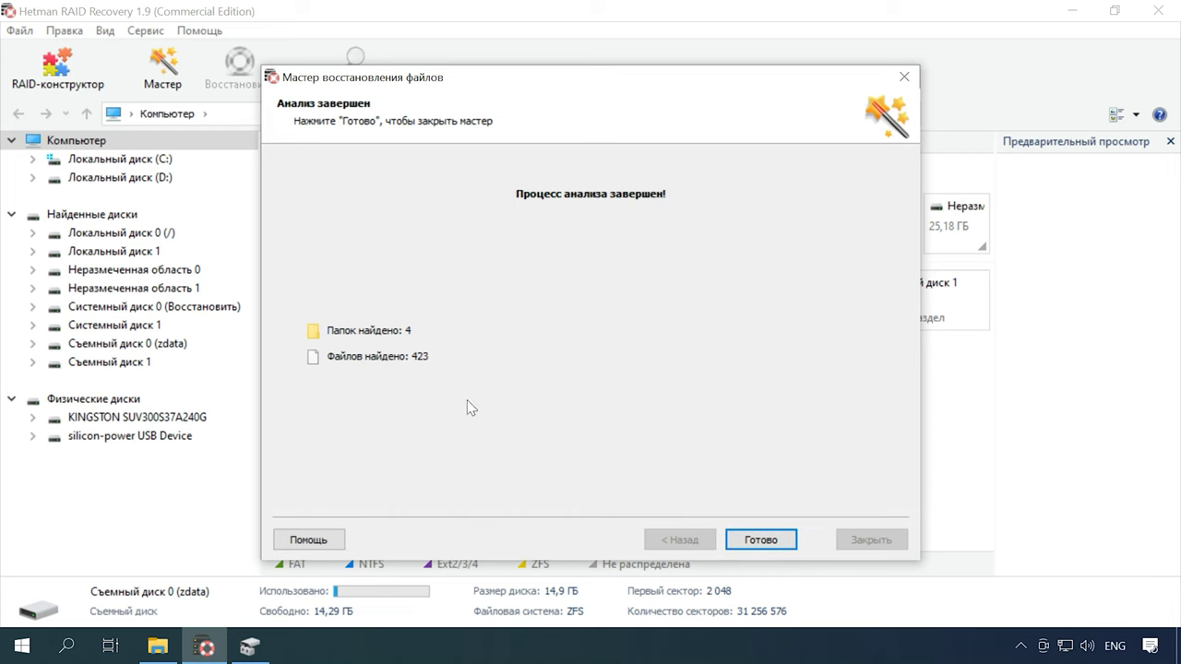
Step: Finish the file recovery wizard and preview the images 090.jpg, 091.jpg and 092.jpg on the zdata disk
left_click(760, 540)
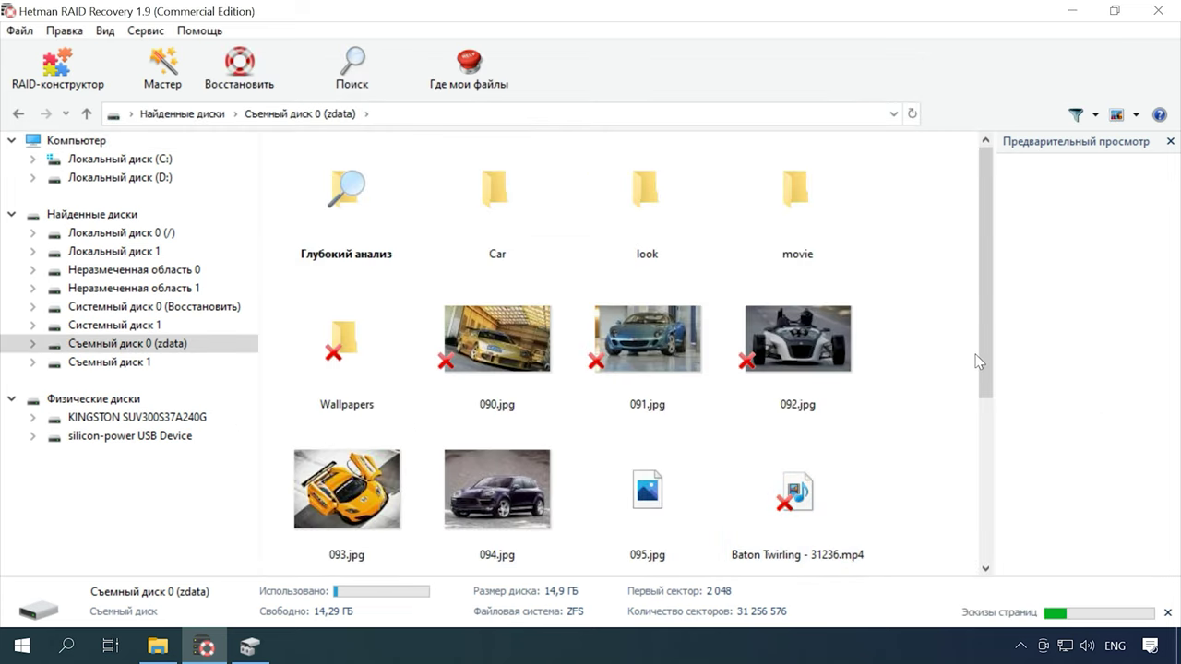
mouse_move(987, 355)
left_mouse_down()
mouse_move(985, 544)
mouse_move(973, 350)
left_mouse_up()
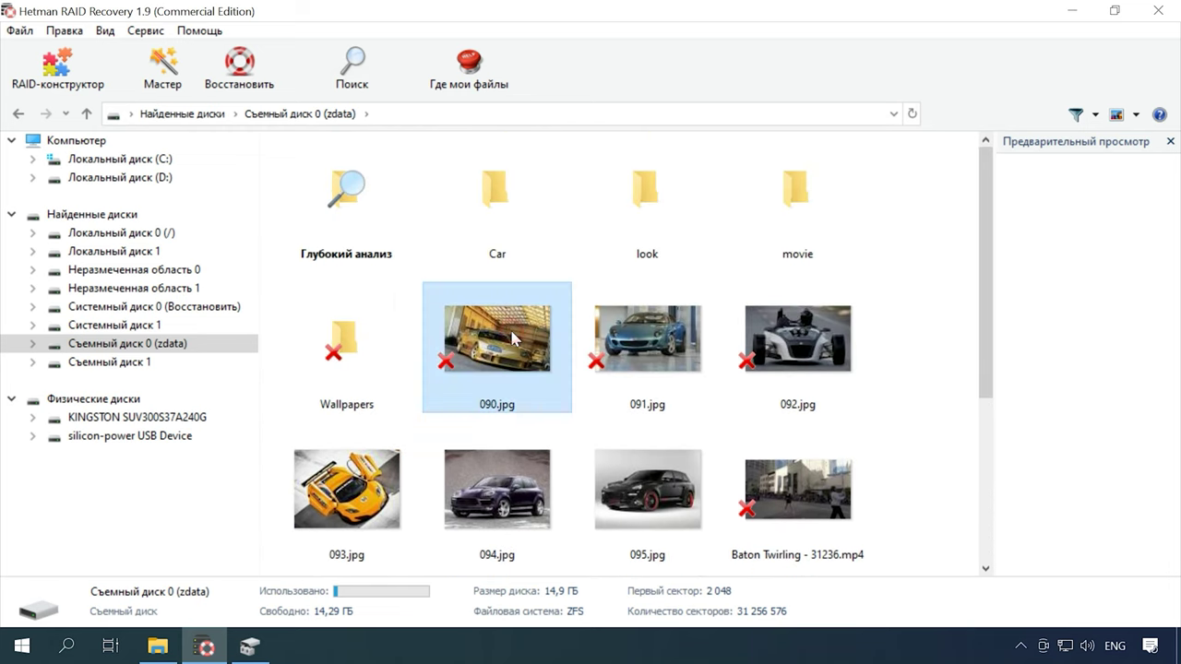
left_click(513, 338)
left_click(598, 348)
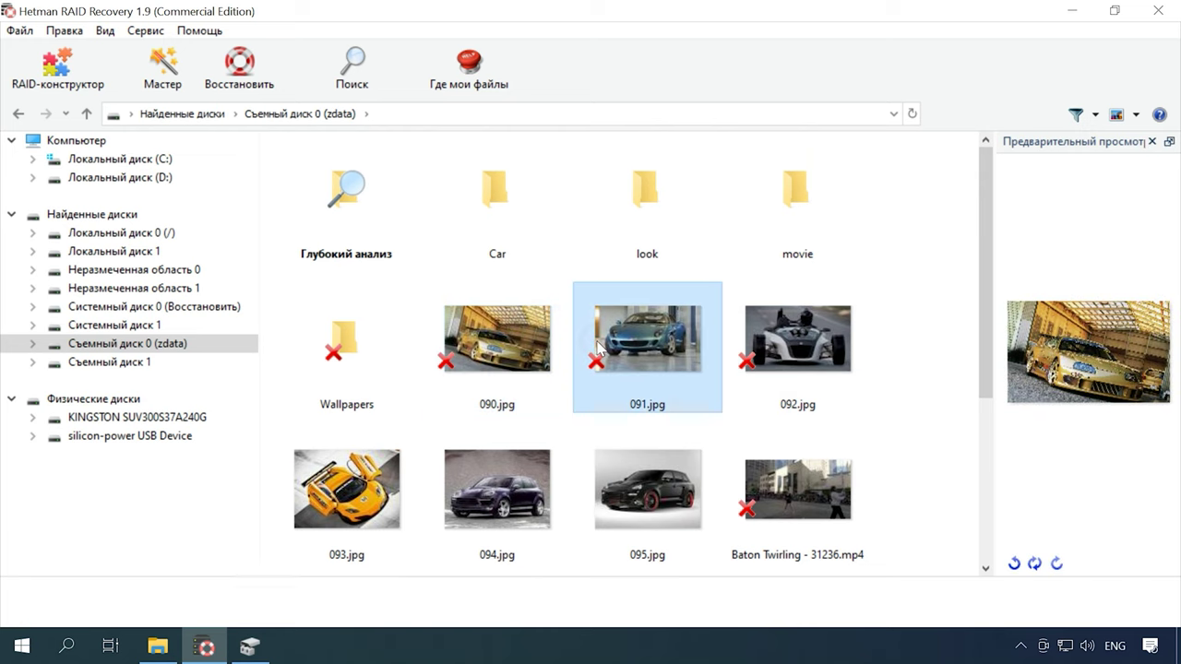
left_click(800, 348)
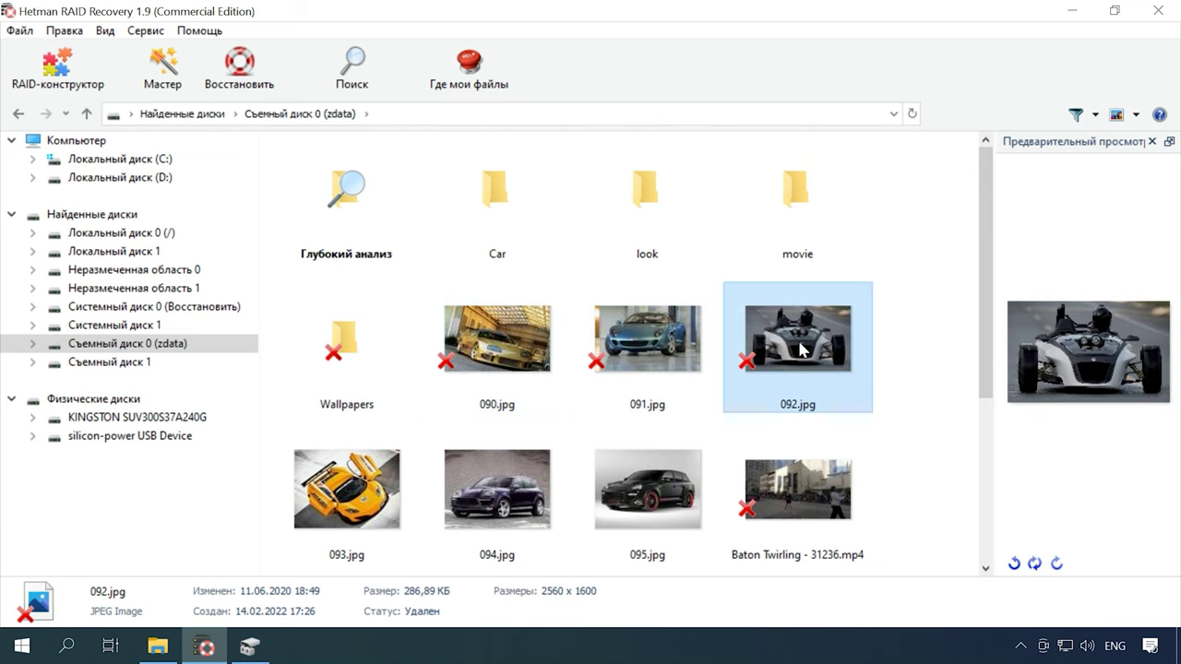
Step: Preview the deleted video Baton Twirling - 31237.mp4, playing it and skipping ahead to about 00:27 and 00:59
scroll(569, 422, "down", 3)
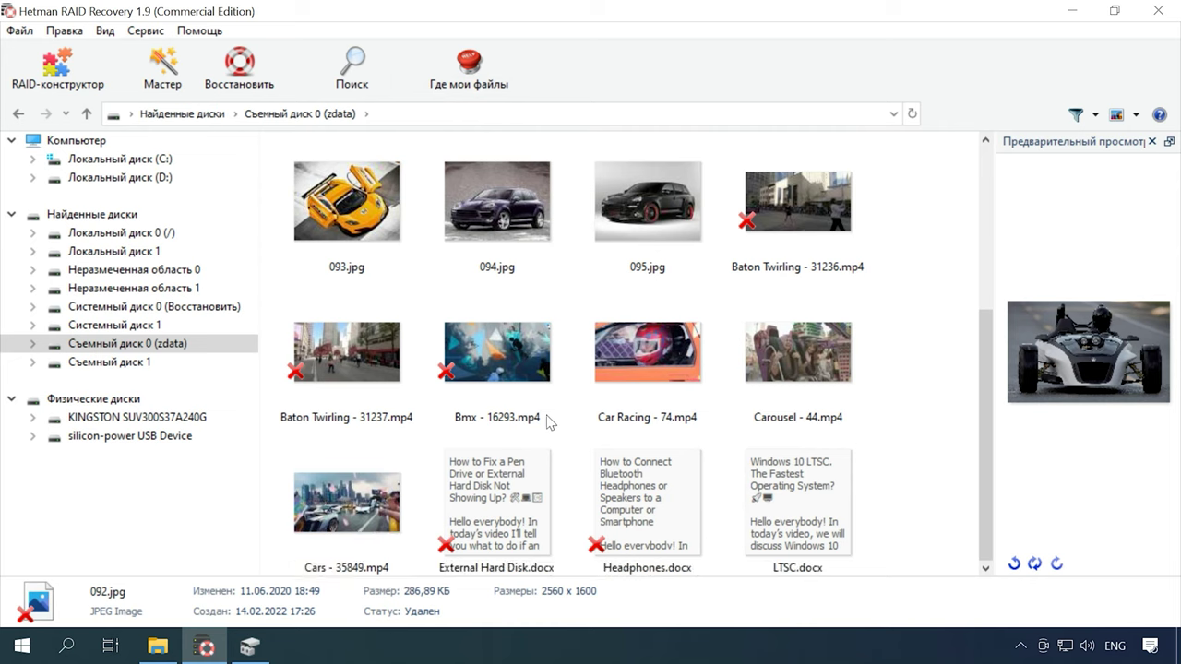
left_click(378, 390)
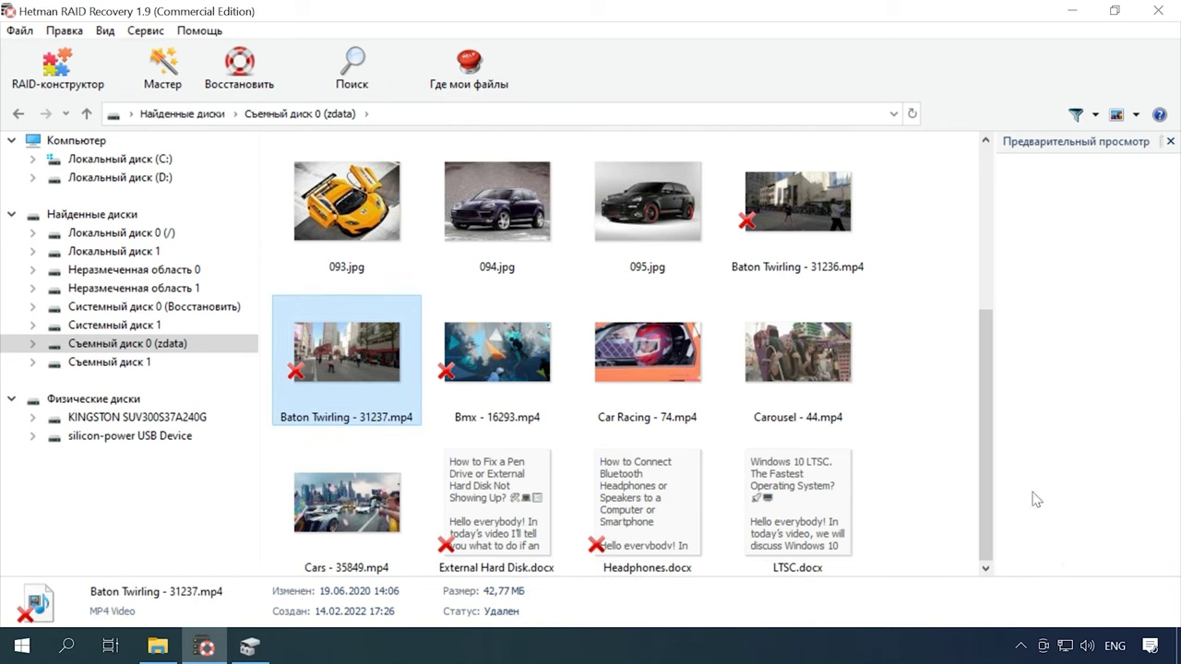
left_click(1037, 563)
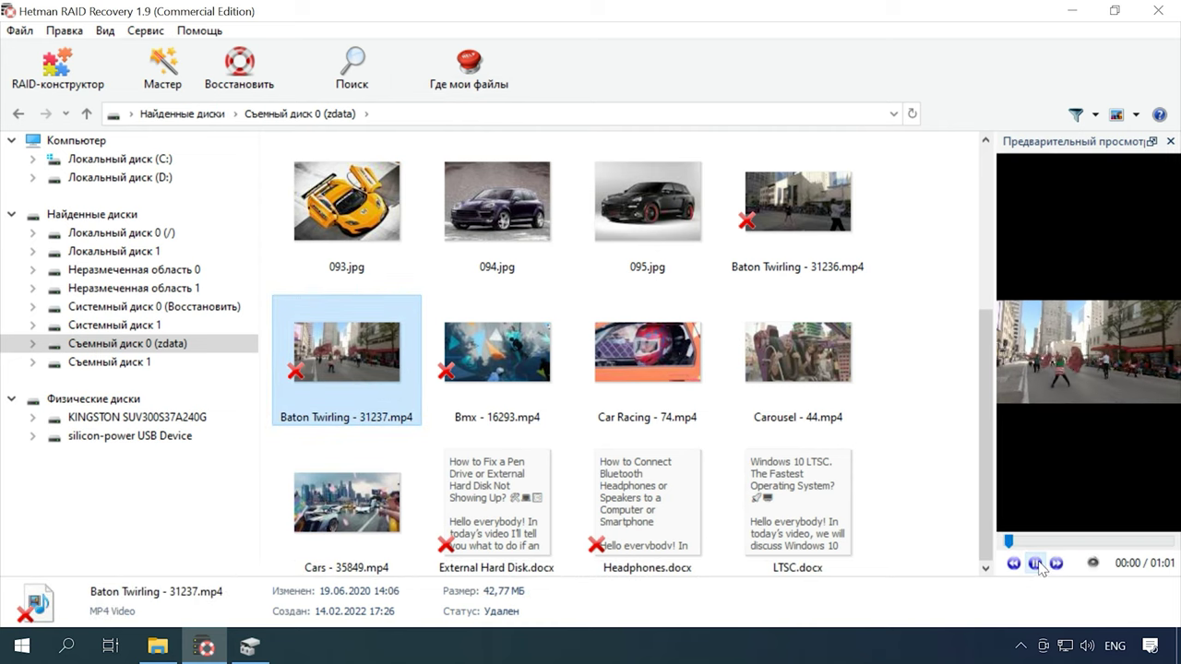
left_click(1080, 544)
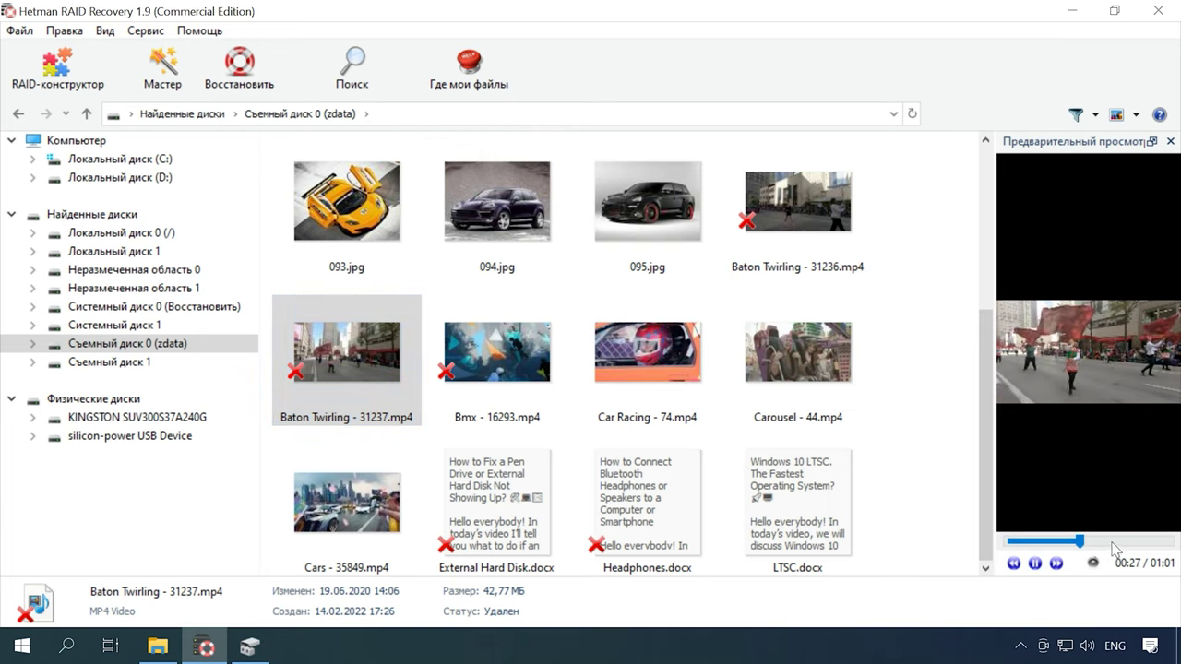
left_click(1119, 542)
left_click(1161, 543)
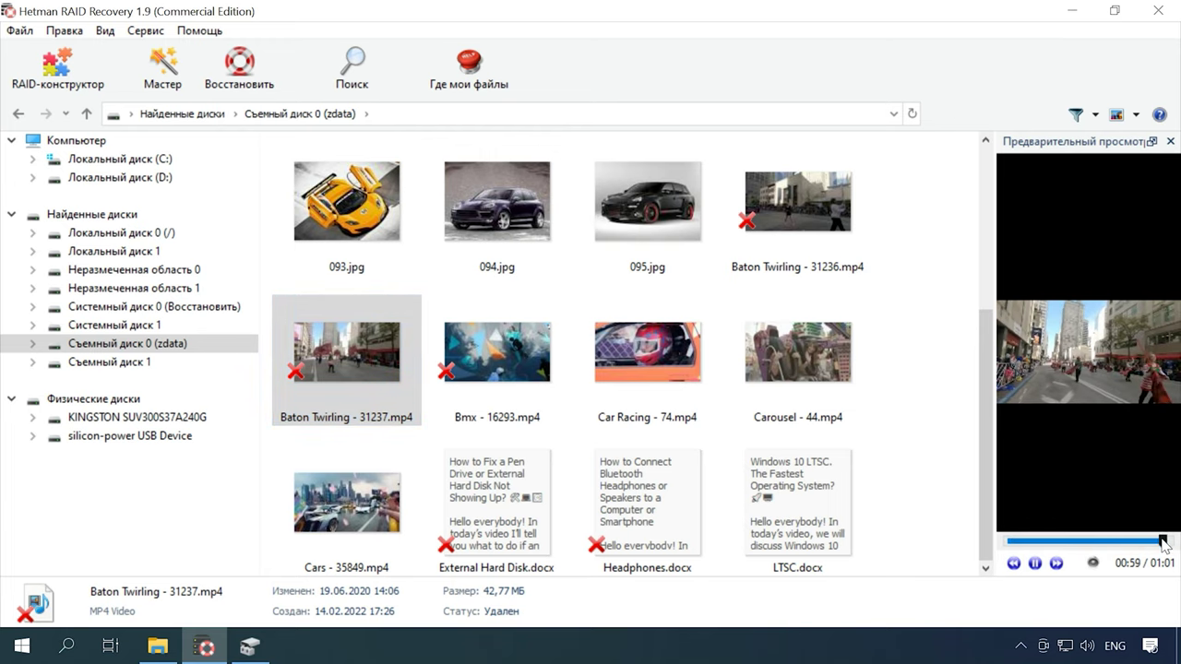
scroll(785, 351, "up", 2)
left_click(784, 346)
left_click(358, 70)
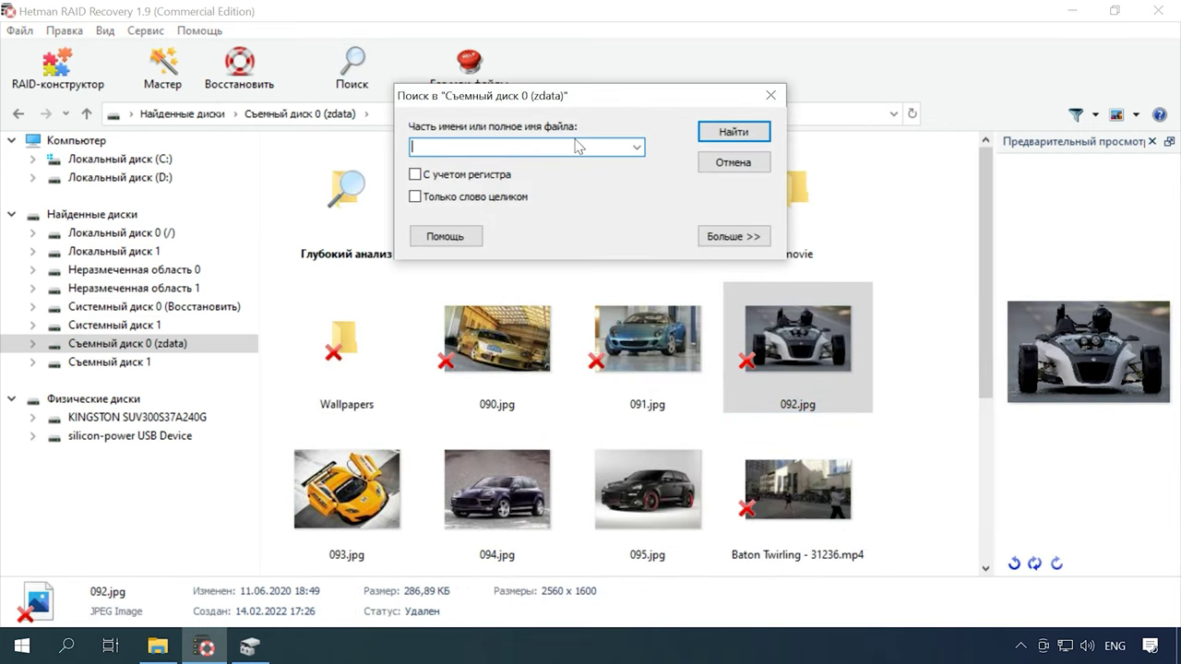
left_click(734, 162)
Step: Preview the text of the deleted document External Hard Disk.docx
scroll(516, 462, "down", 3)
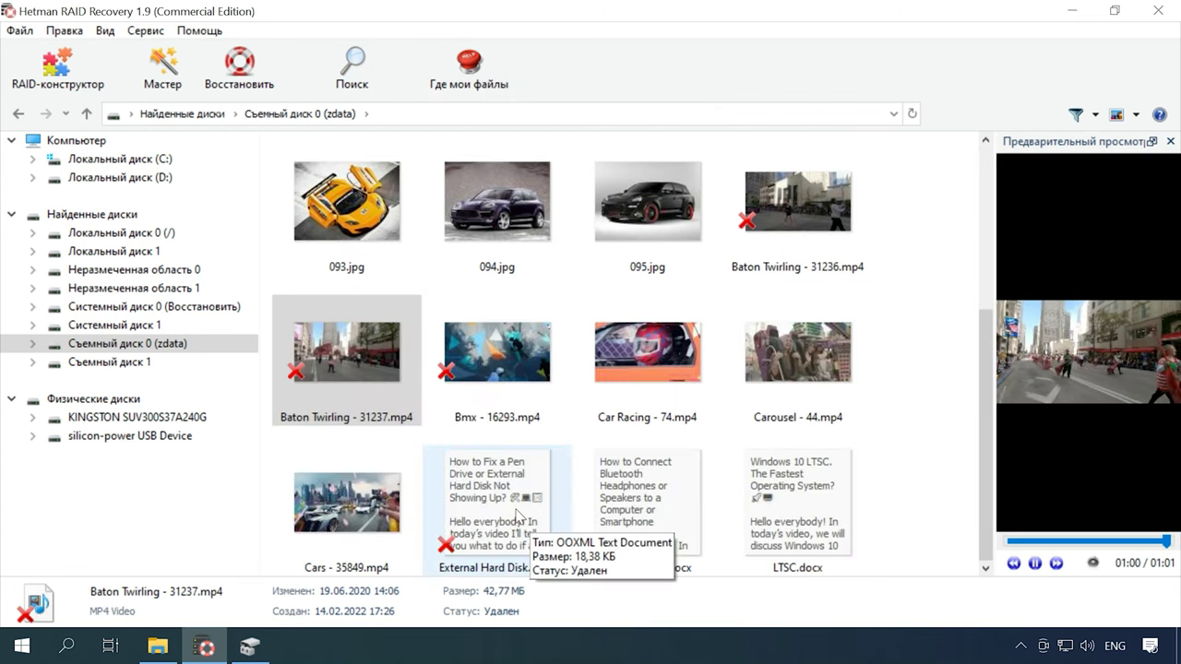
left_click(519, 514)
mouse_move(1169, 203)
left_mouse_down()
mouse_move(1169, 470)
mouse_move(1168, 185)
left_mouse_up()
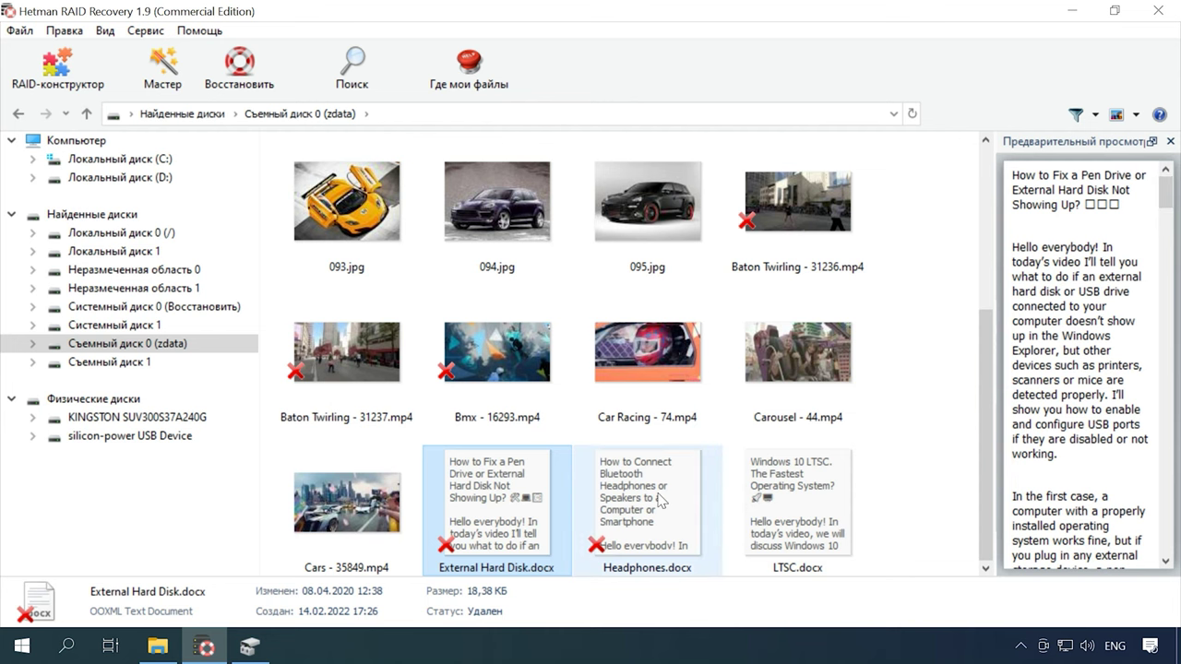
Step: Open the Car folder on the zdata disk and look through its images
scroll(882, 474, "up", 15)
double_click(508, 215)
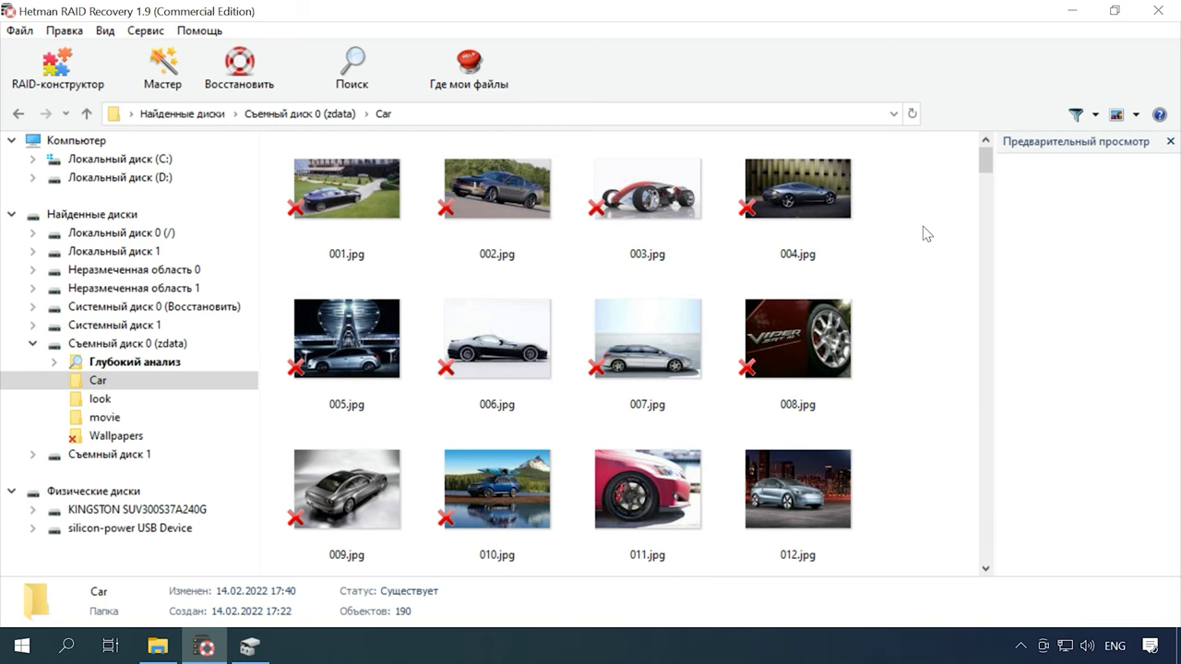
left_click_drag(984, 166, 1008, 111)
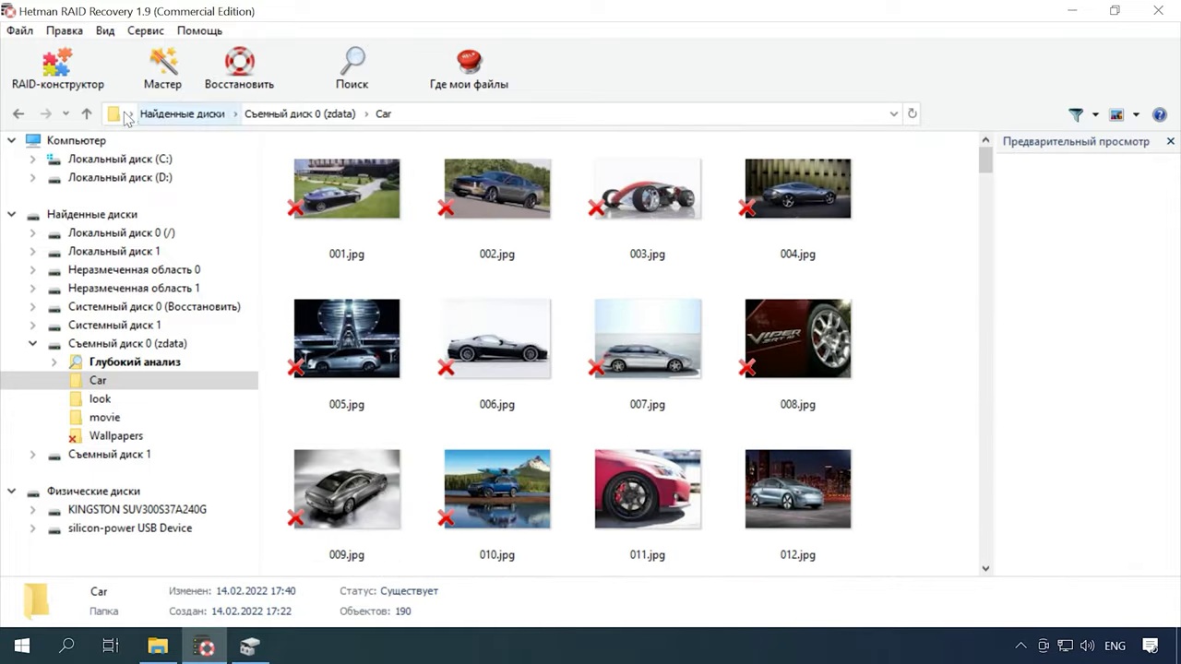
Step: Go back to the disk's root and look through the images in the look folder
left_click(86, 114)
double_click(646, 194)
scroll(936, 245, "down", 3)
left_click_drag(985, 233, 987, 148)
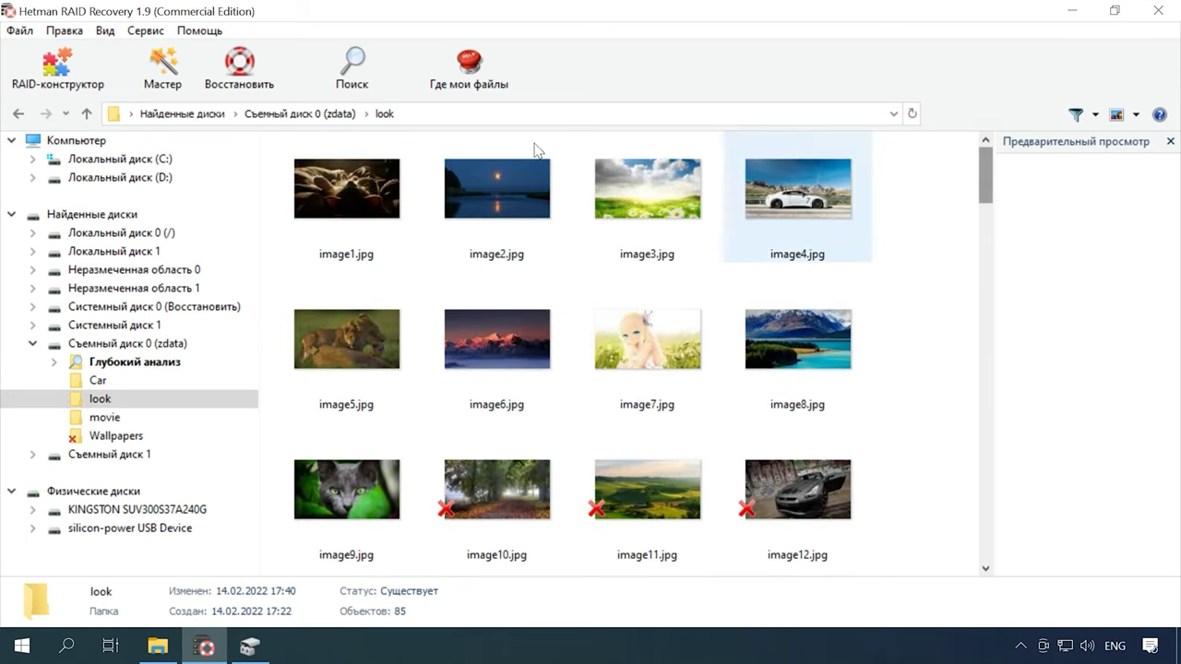
Step: Open the movie folder and preview the deleted video Cliff - 60.mp4, skipping ahead to about 00:21
left_click(86, 114)
double_click(799, 189)
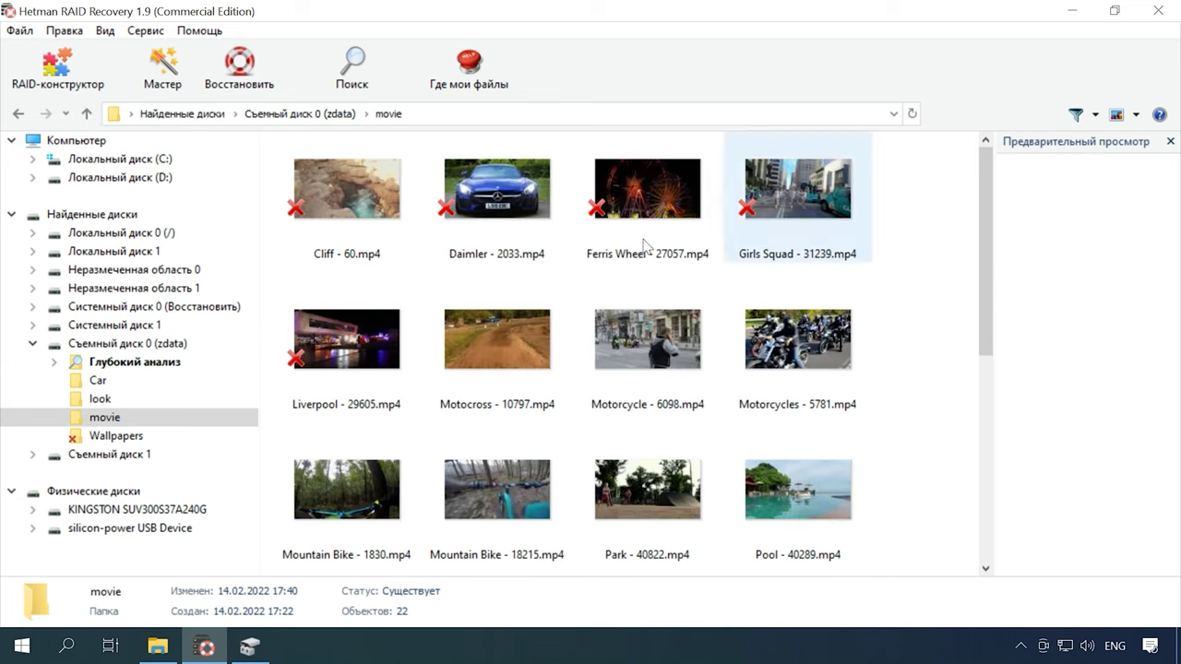
left_click(341, 231)
left_click(1033, 565)
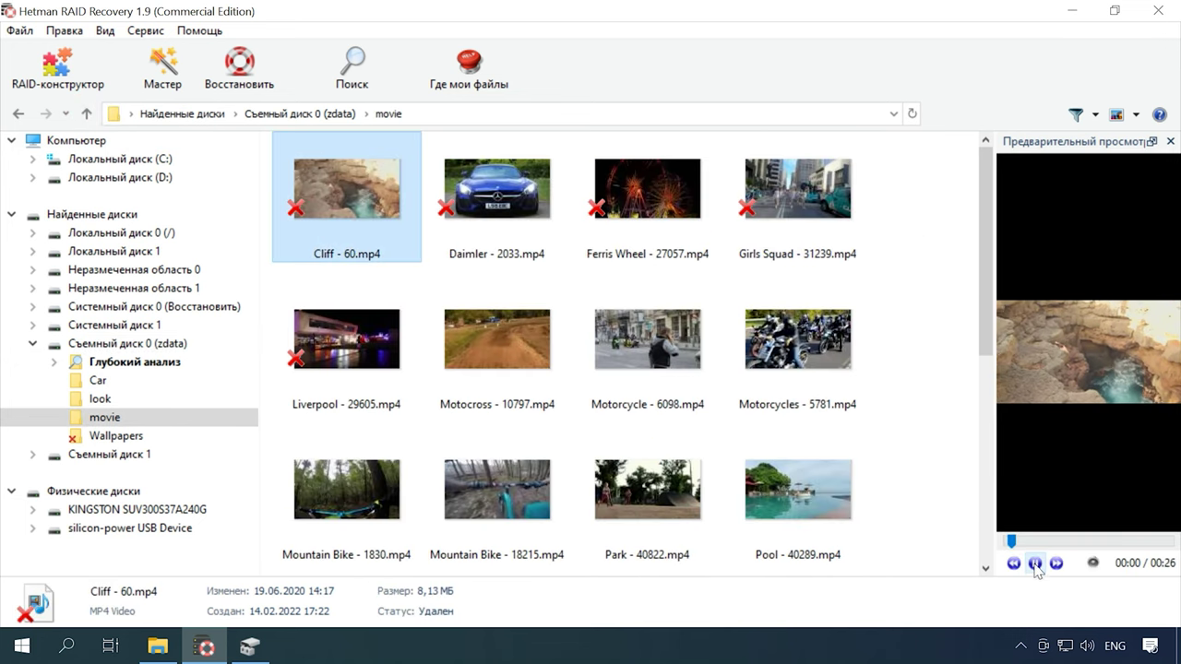
left_click_drag(1009, 541, 1135, 542)
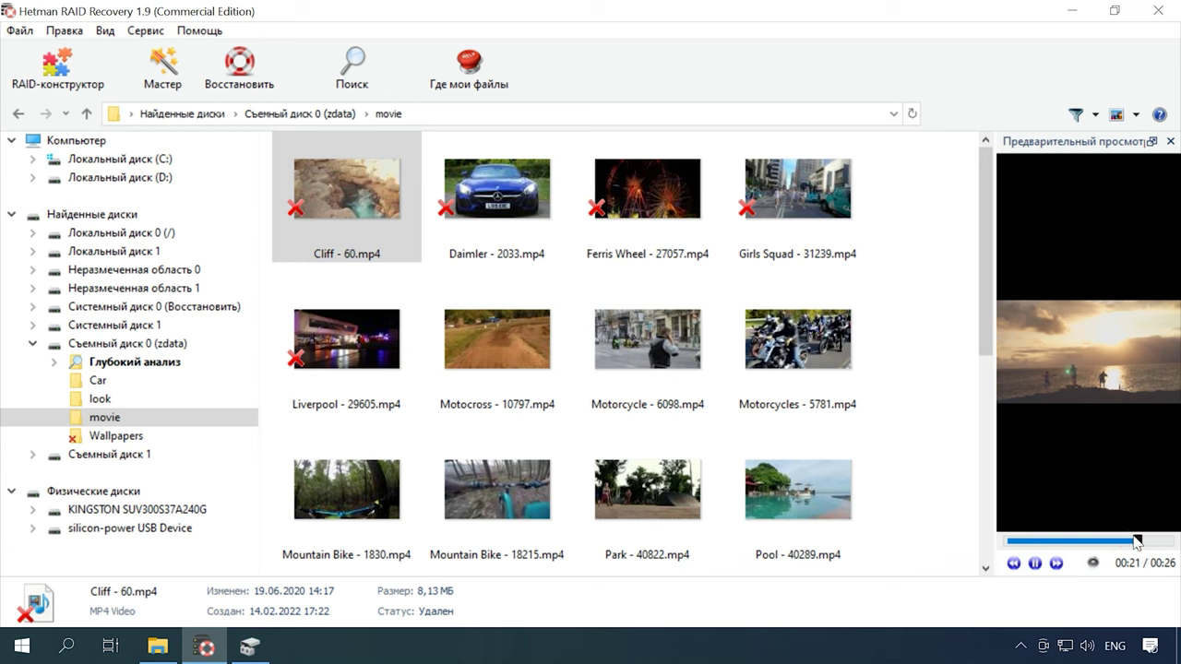
Step: Look through the deleted Wallpapers folder, then return to the root of the zdata disk and review its files
left_click(86, 114)
double_click(323, 319)
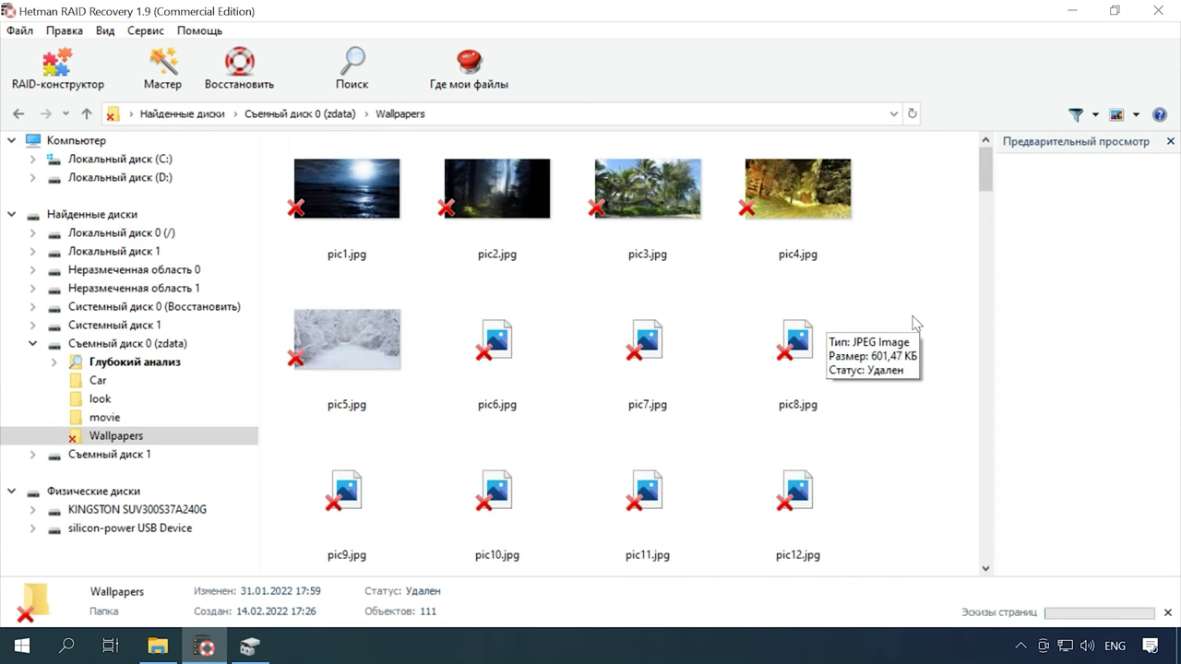
left_click_drag(982, 209, 991, 116)
left_click(86, 113)
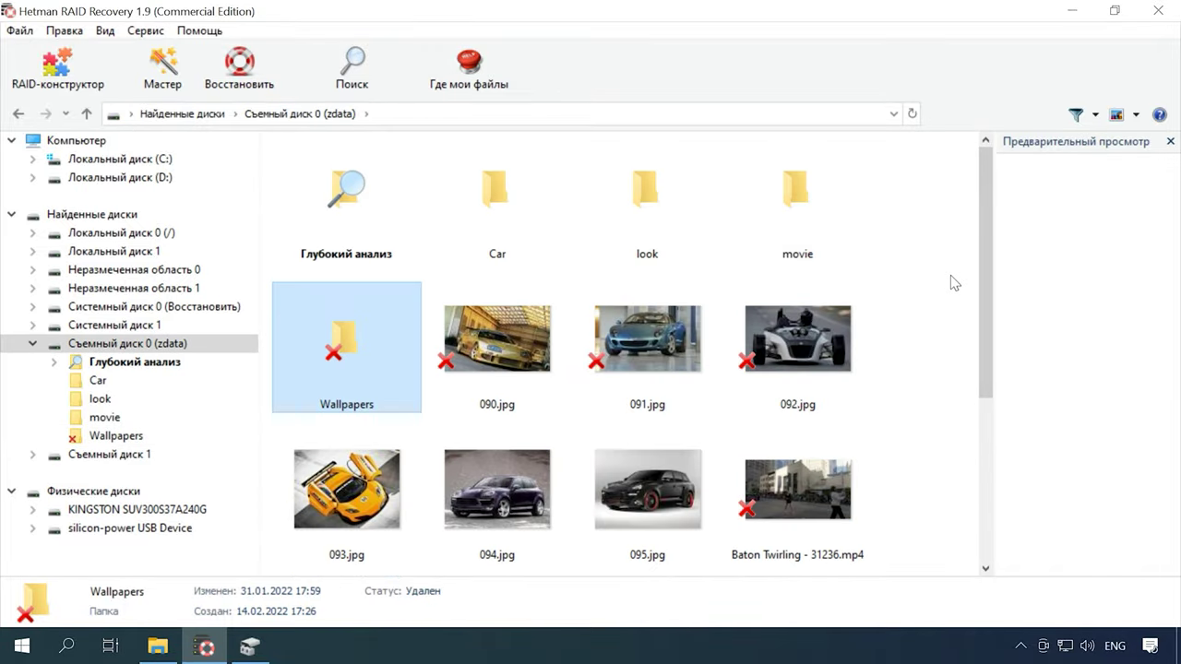
scroll(955, 283, "down", 3)
scroll(951, 282, "up", 3)
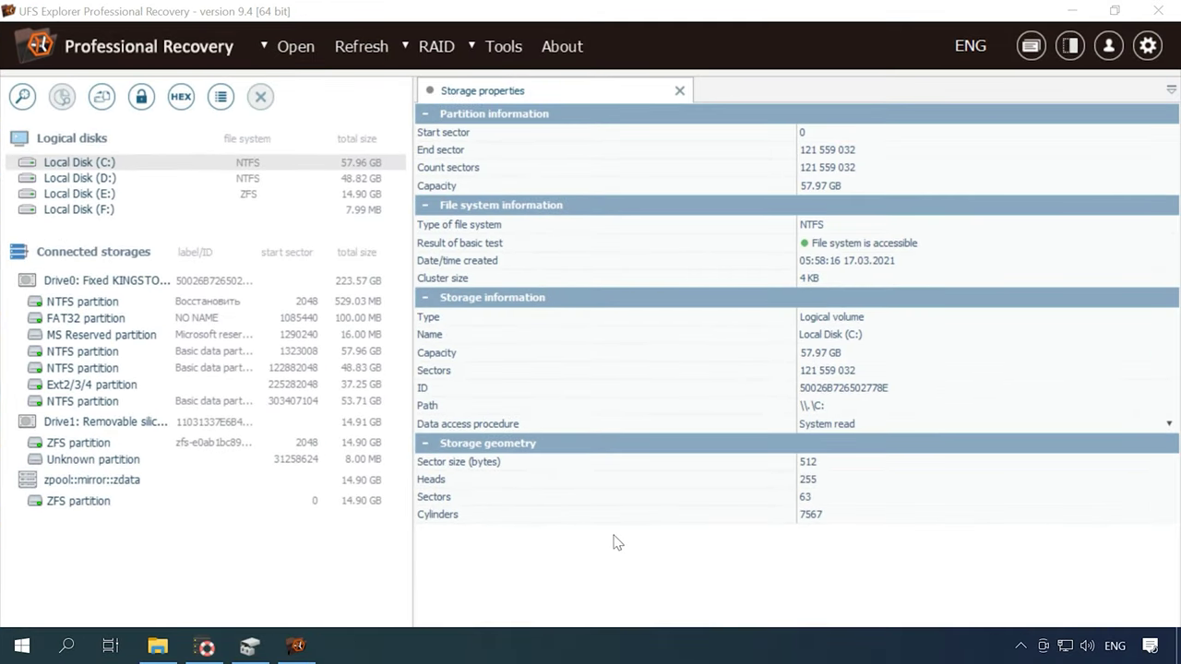
Step: In UFS Explorer, explore the file system of the ZFS partition under the zpool::mirror::zdata storage
left_click(76, 485)
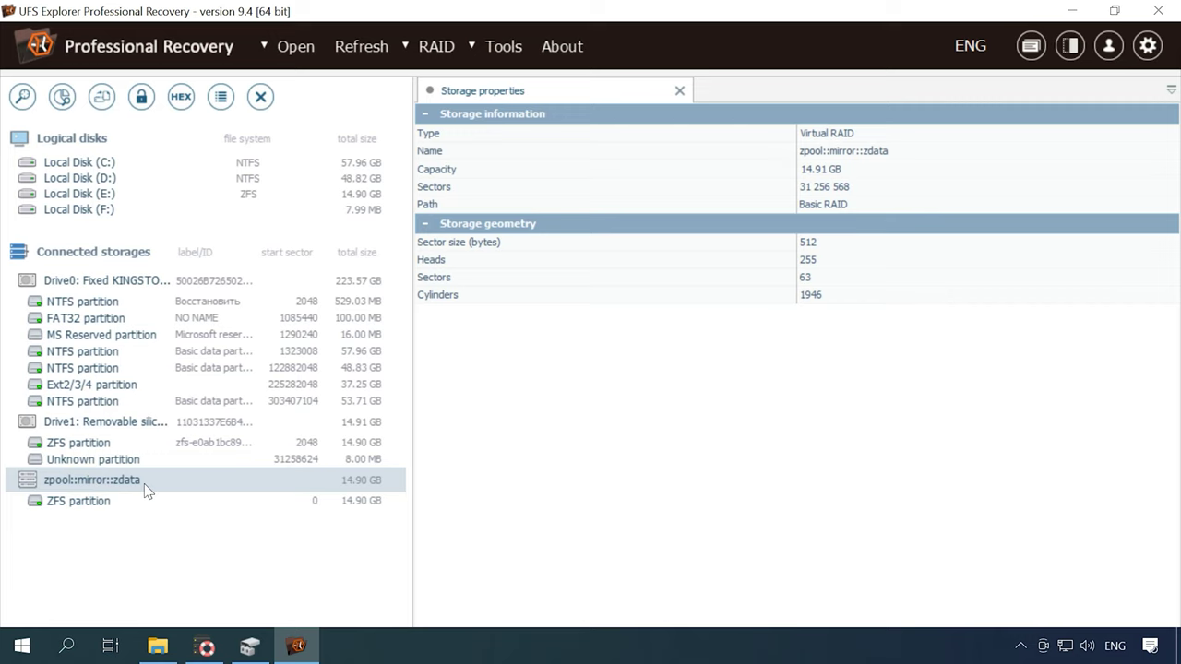
left_click(102, 502)
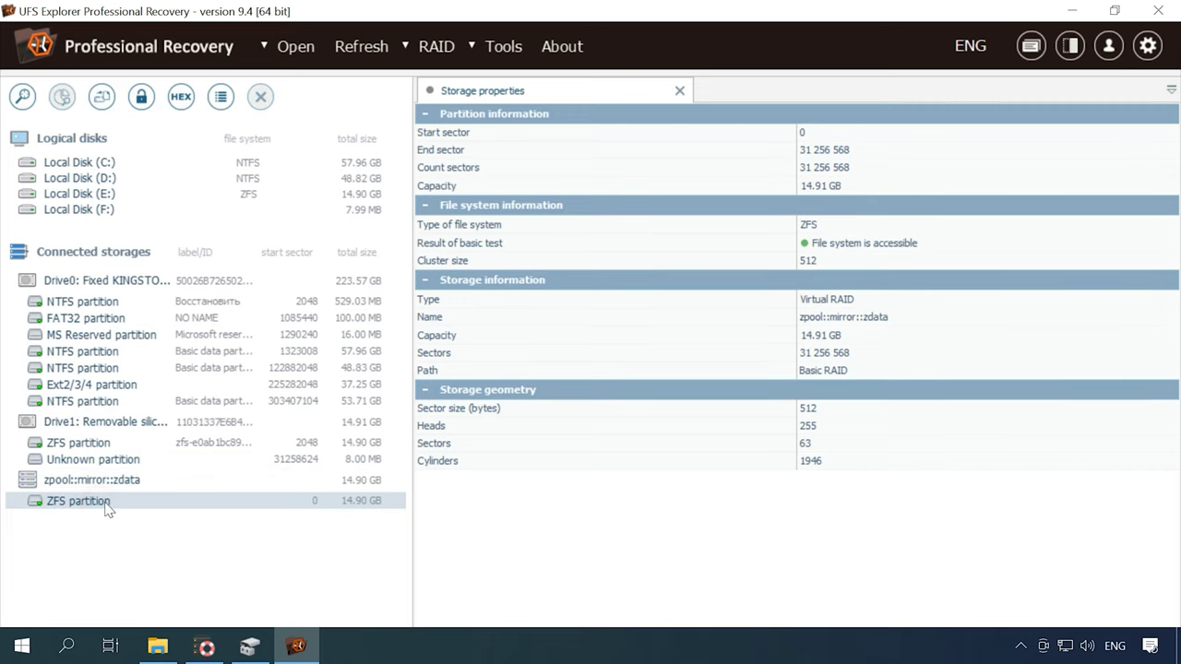
right_click(106, 507)
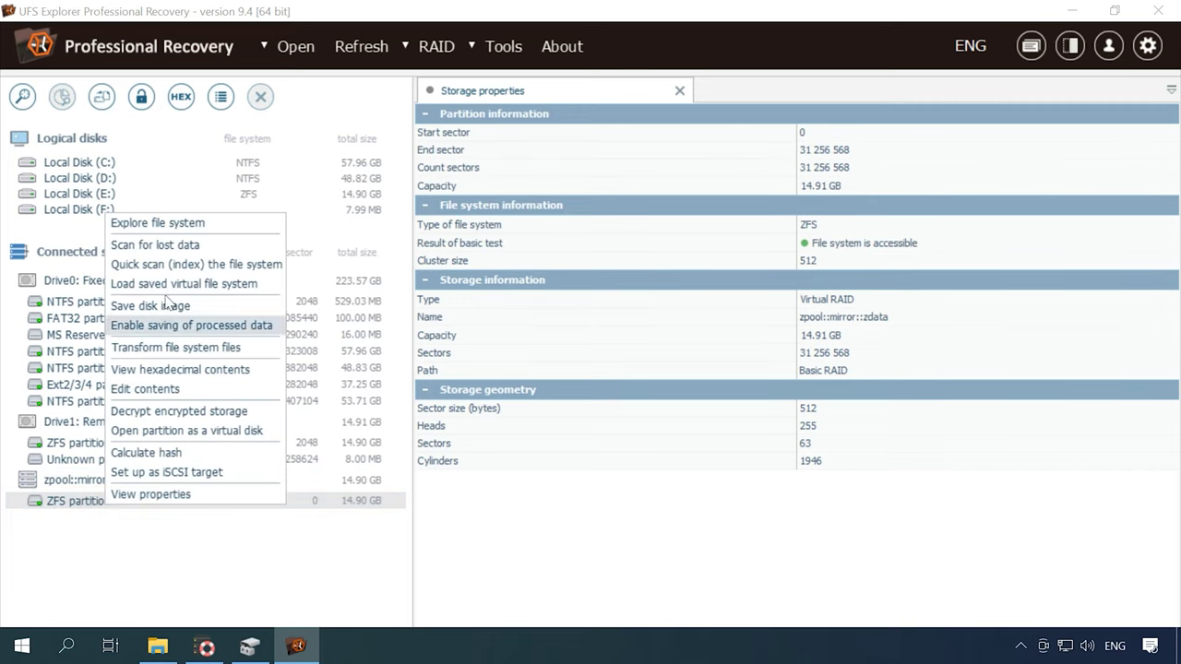
left_click(173, 225)
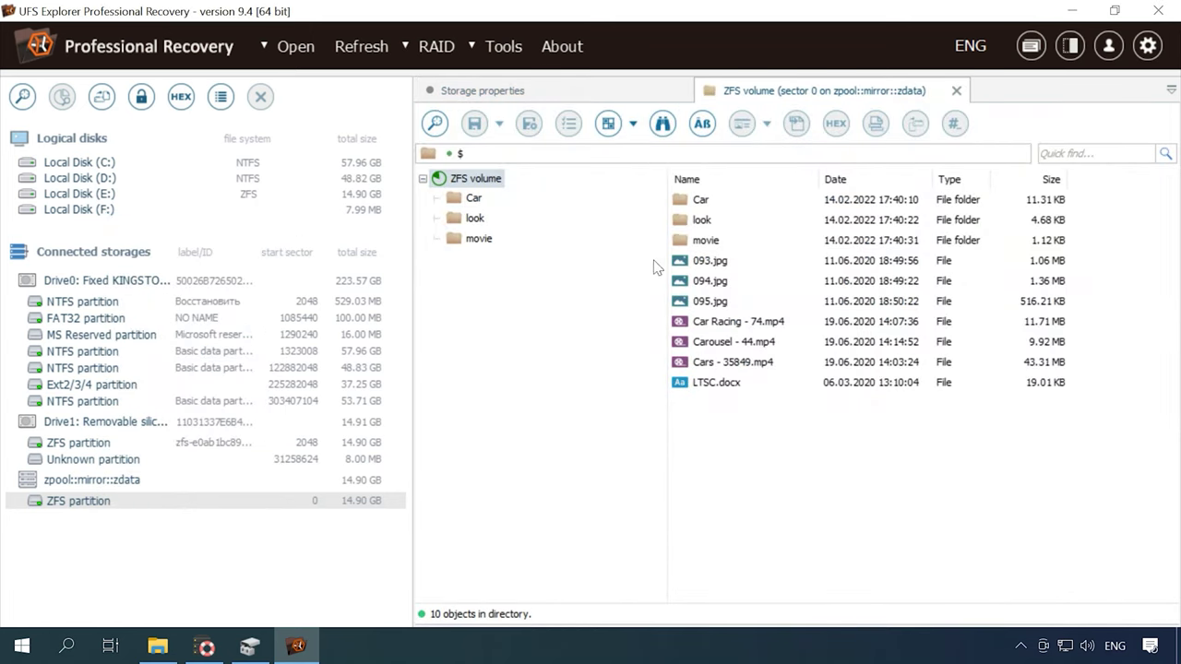
Step: Check the Car, look and movie folders of the ZFS volume, returning to the root after each one
double_click(698, 199)
left_click(459, 153)
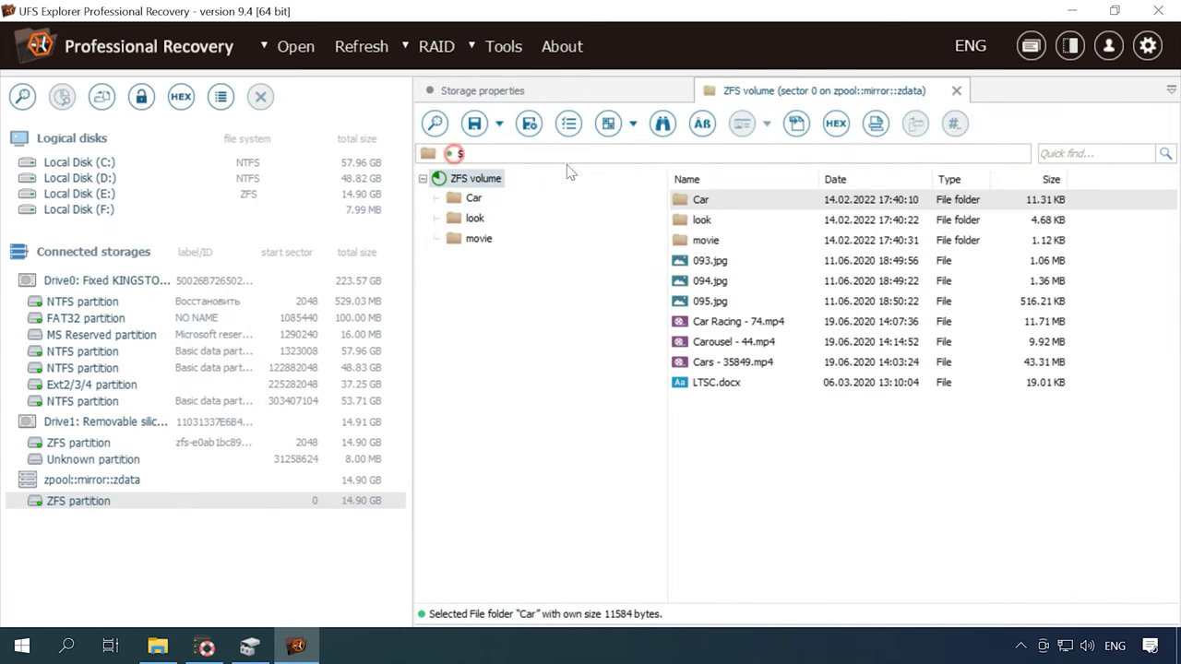
double_click(715, 220)
left_click(460, 155)
double_click(706, 240)
left_click(460, 155)
Step: Preview the files 093.jpg, Car Racing - 74.mp4 and LTSC.docx in the ZFS volume's root
left_click(708, 261)
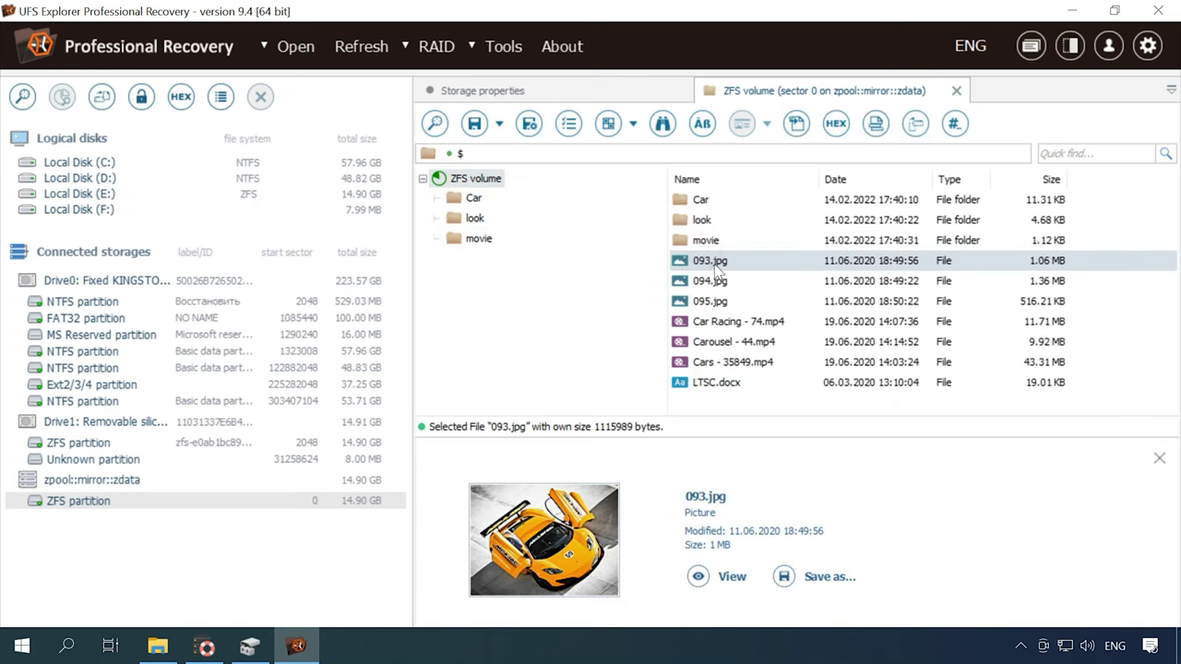
left_click(721, 322)
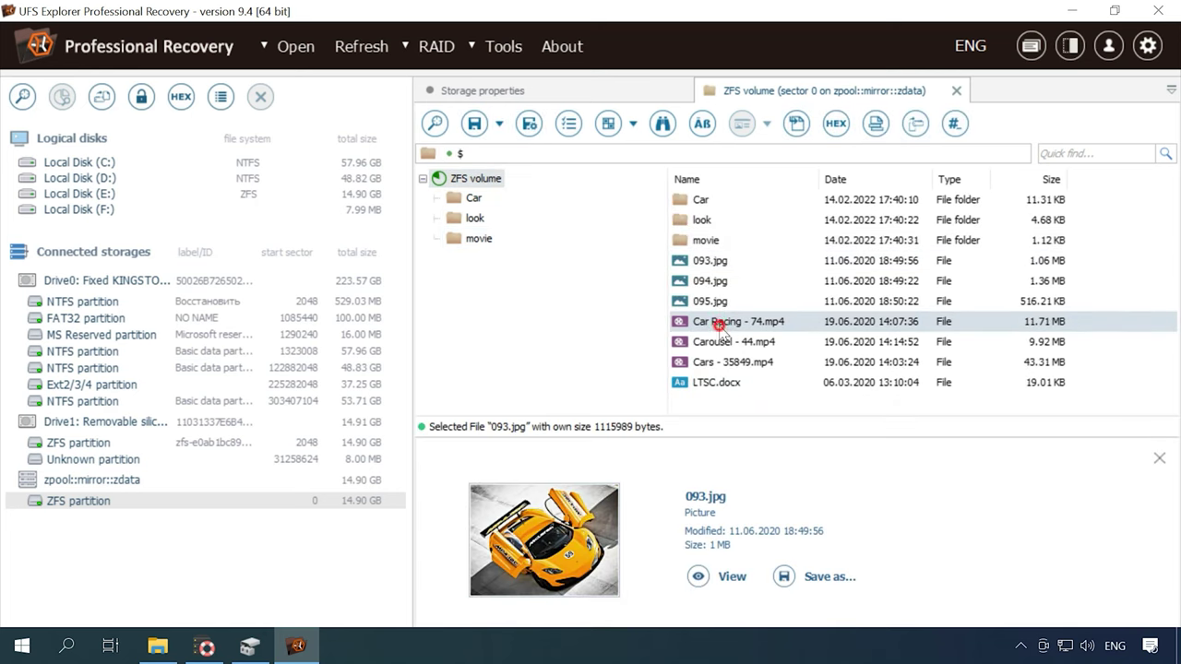
left_click(719, 385)
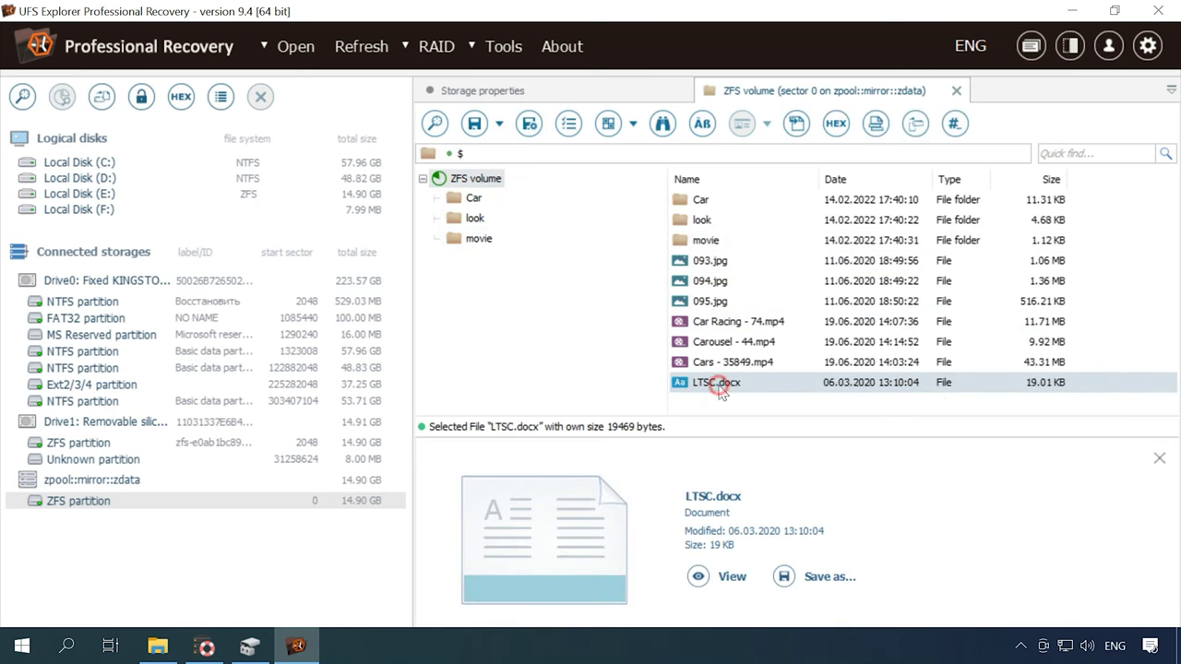
Step: Quick scan the file system of the zpool::mirror::zdata ZFS partition and check the Car, look and movie folders in the scan result
right_click(75, 499)
left_click(172, 261)
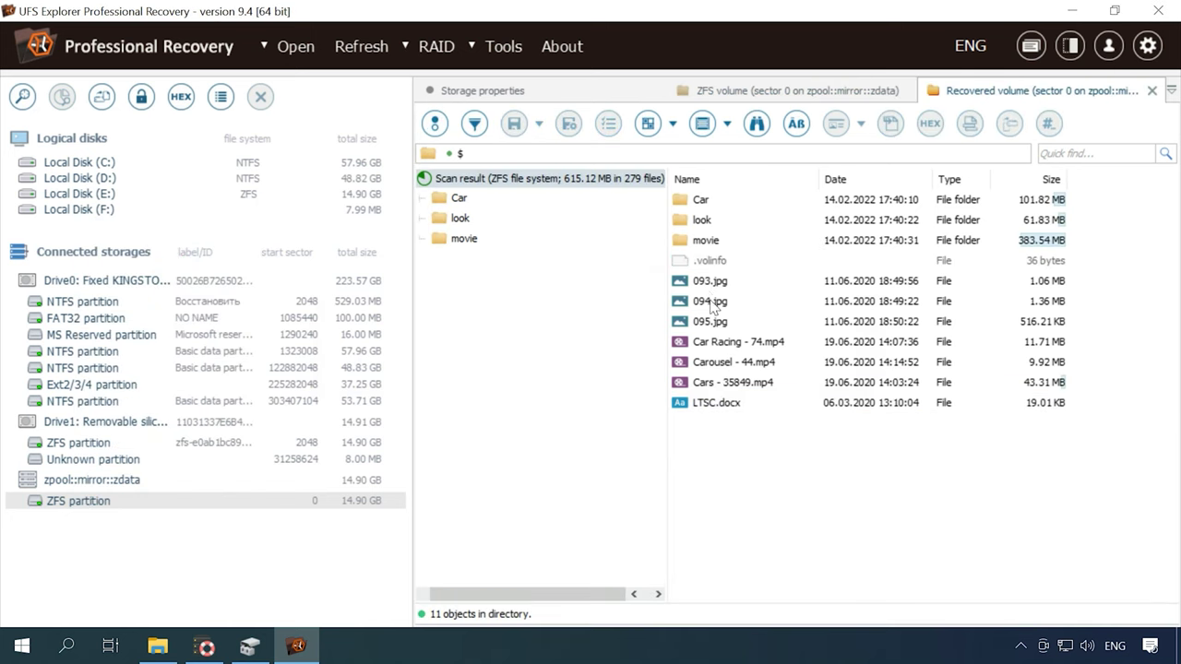
double_click(701, 200)
left_click(460, 153)
double_click(725, 222)
left_click(459, 153)
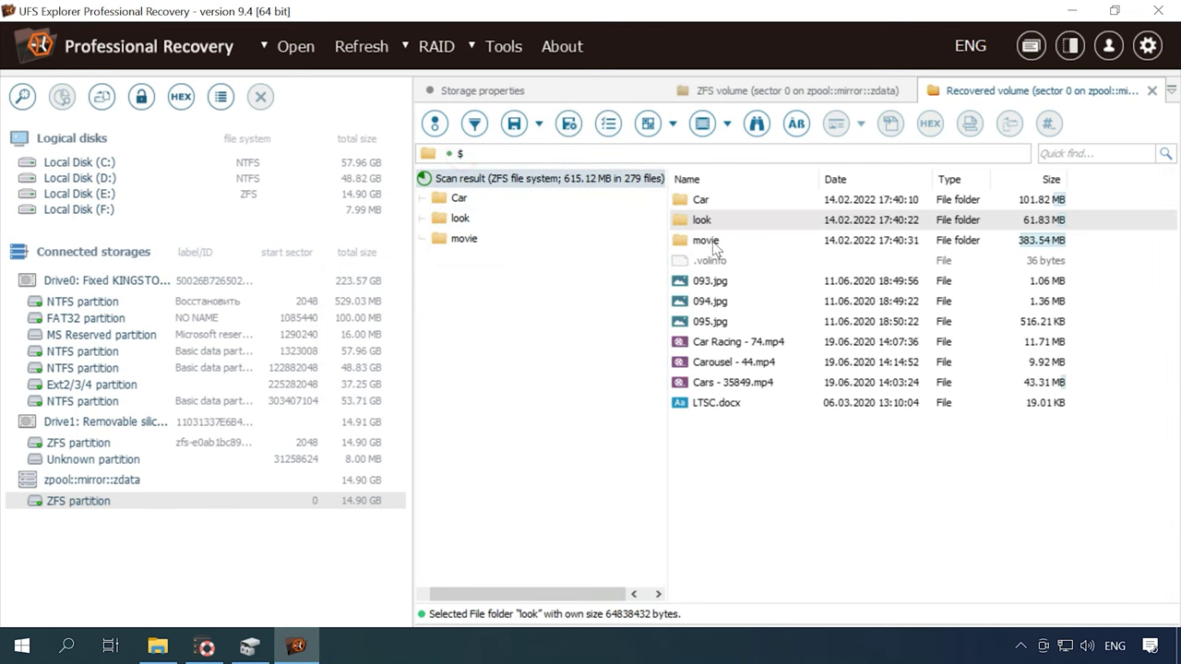
double_click(708, 241)
left_click(459, 154)
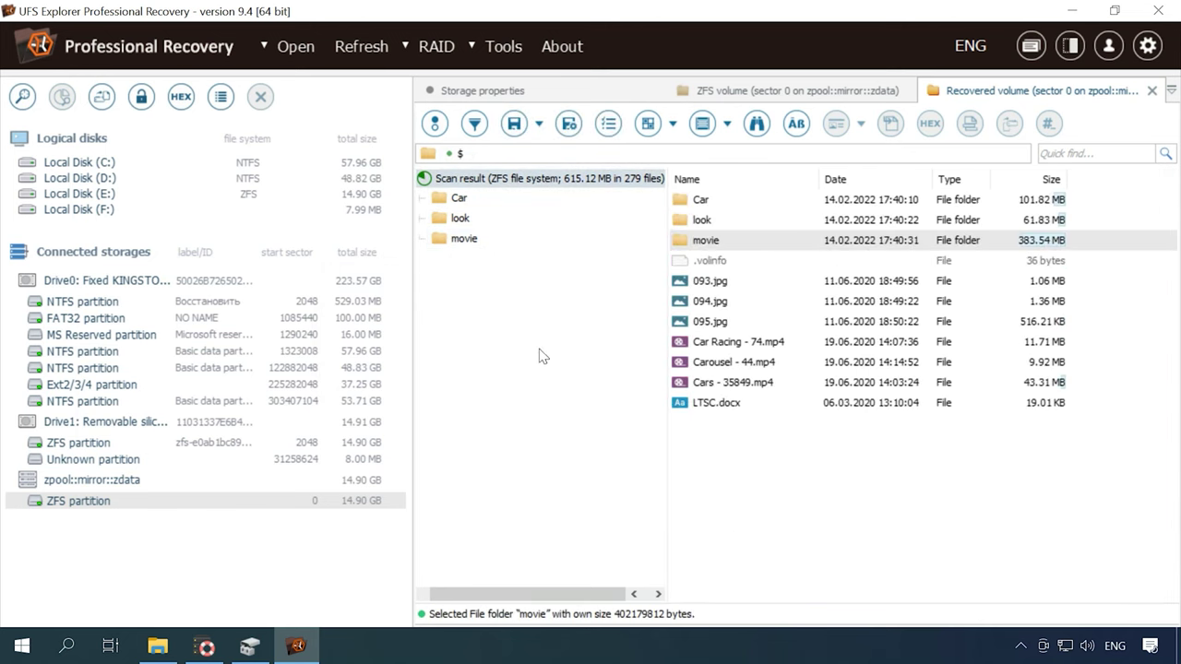
Step: Scan the zpool::mirror::zdata ZFS partition for lost data with IntelliRAW results turned off, and open the found ZFS file system
right_click(82, 504)
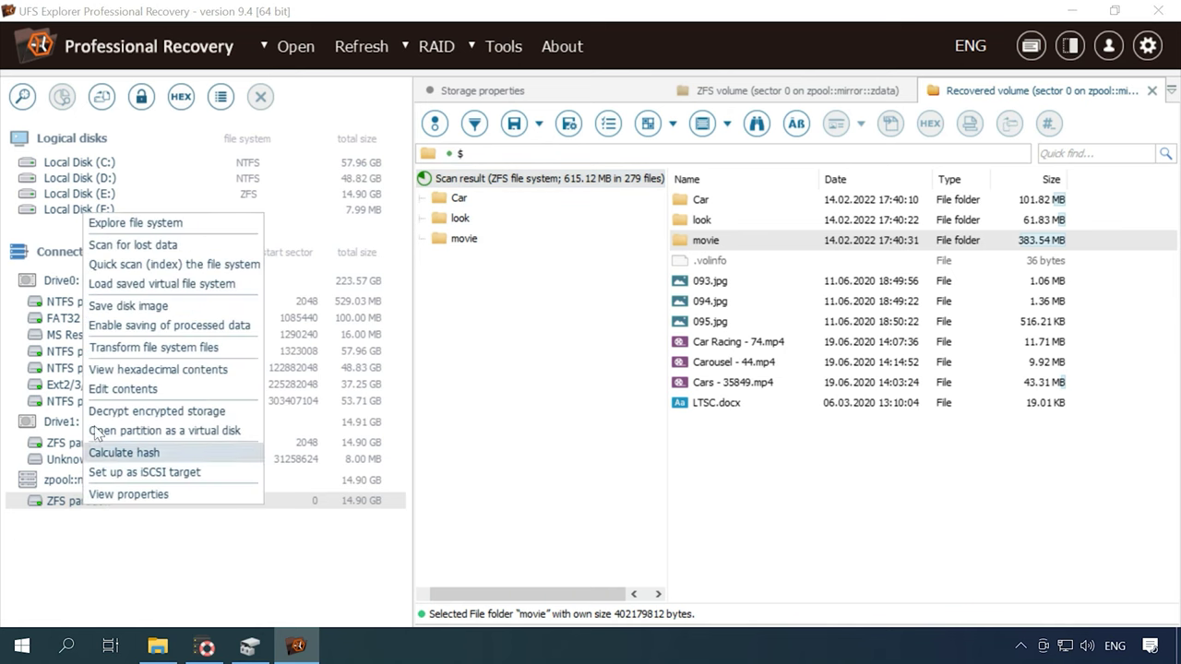
left_click(169, 247)
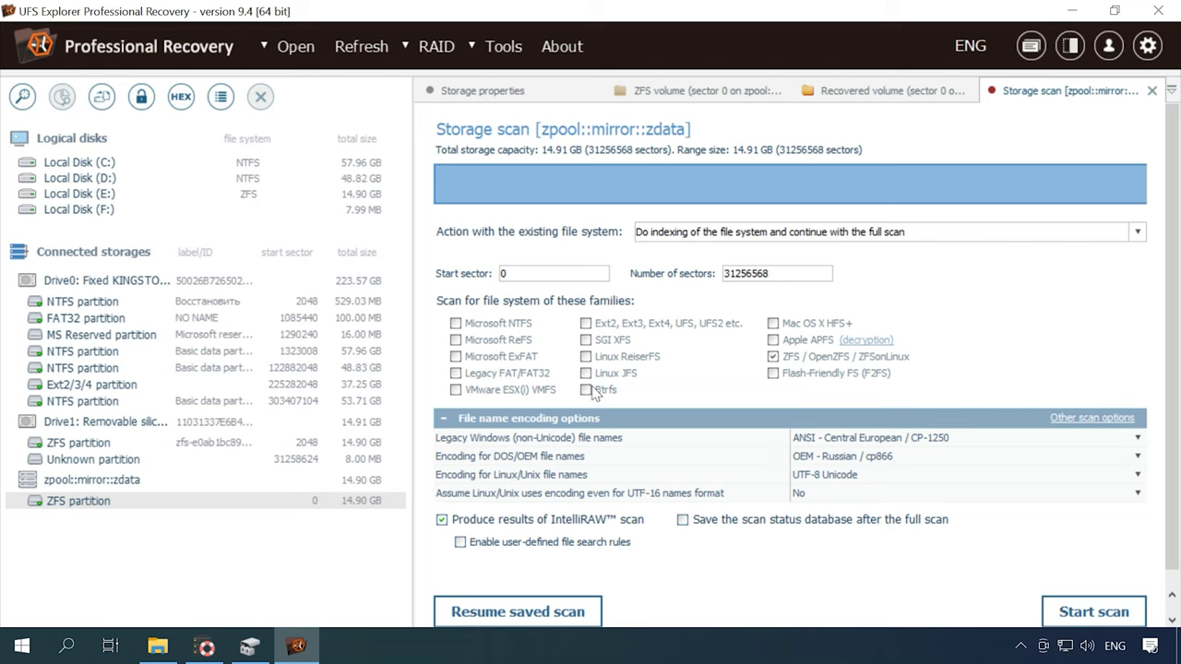
left_click(454, 521)
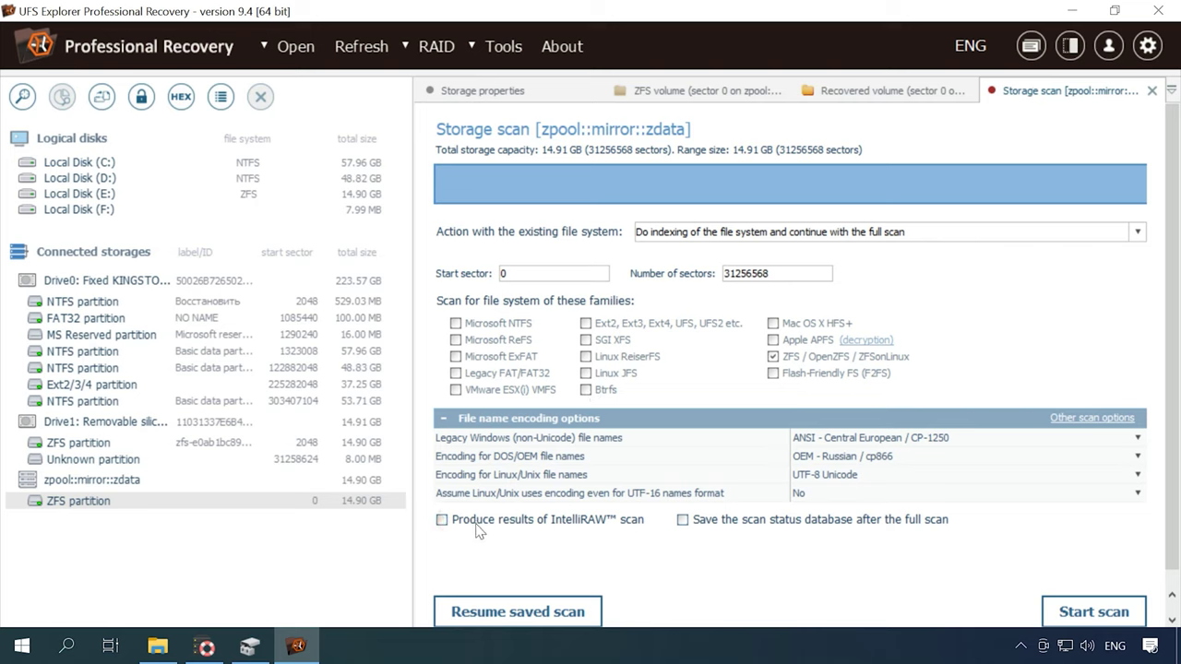
left_click(1089, 618)
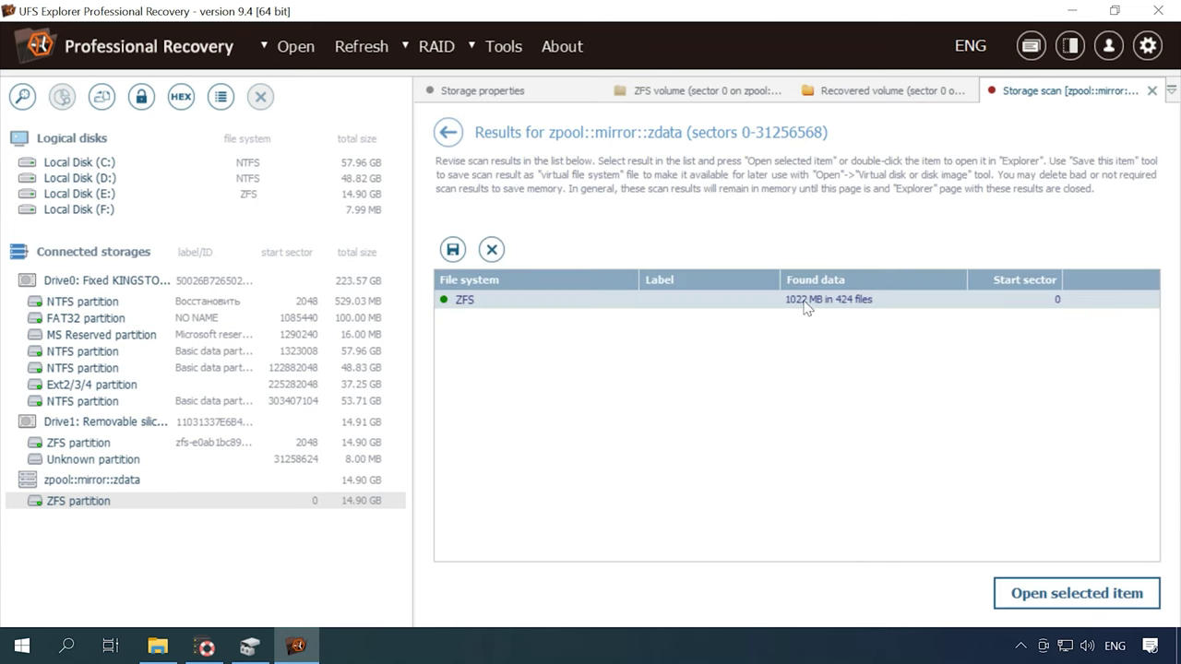
left_click(1061, 583)
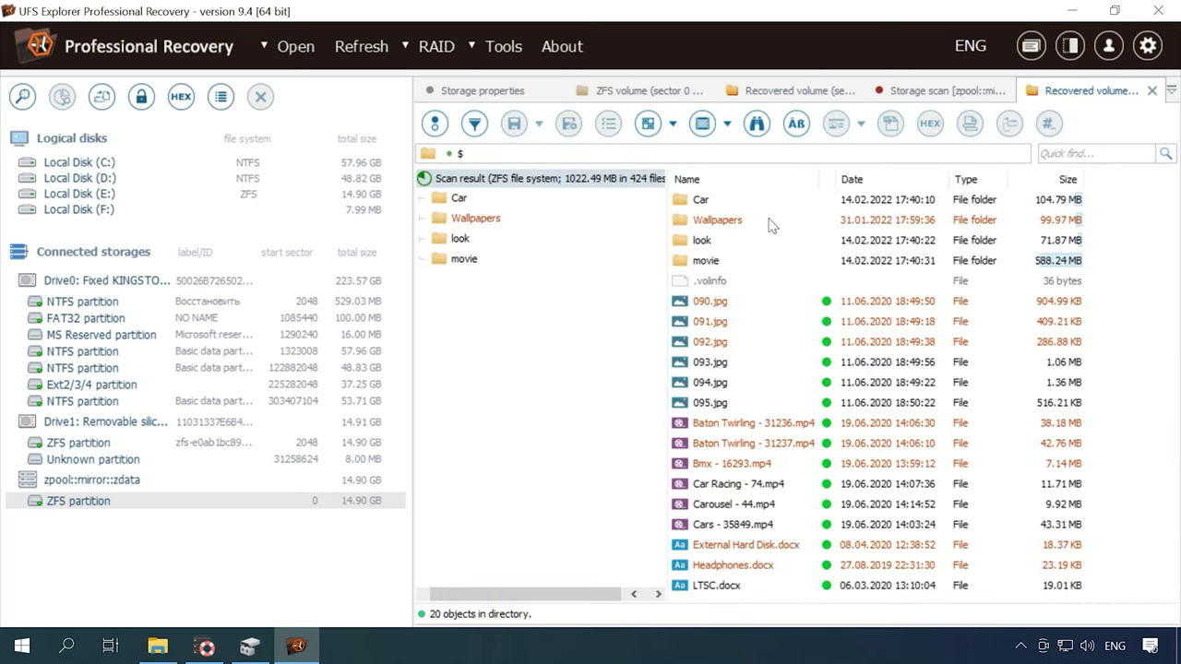
Step: Preview the deleted pictures 090.jpg to 092.jpg and view Baton Twirling - 31236.mp4 in the scan result's root
left_click(727, 299)
left_click(715, 322)
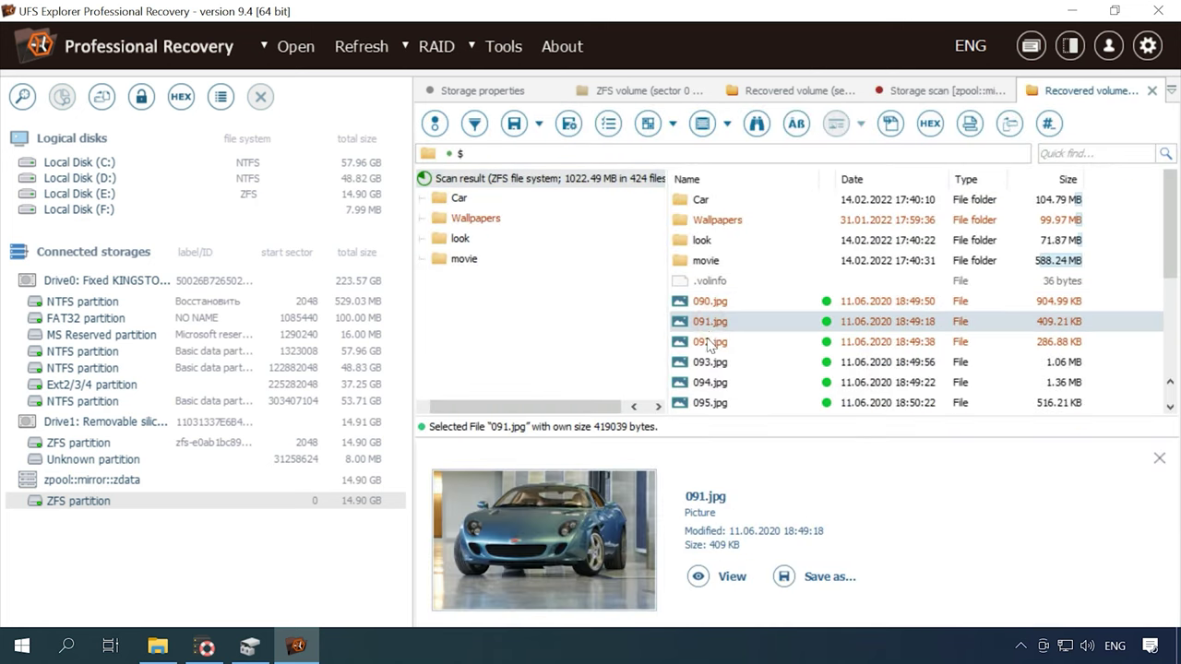
left_click(710, 342)
left_click(716, 382)
scroll(715, 349, "down", 2)
left_click(715, 349)
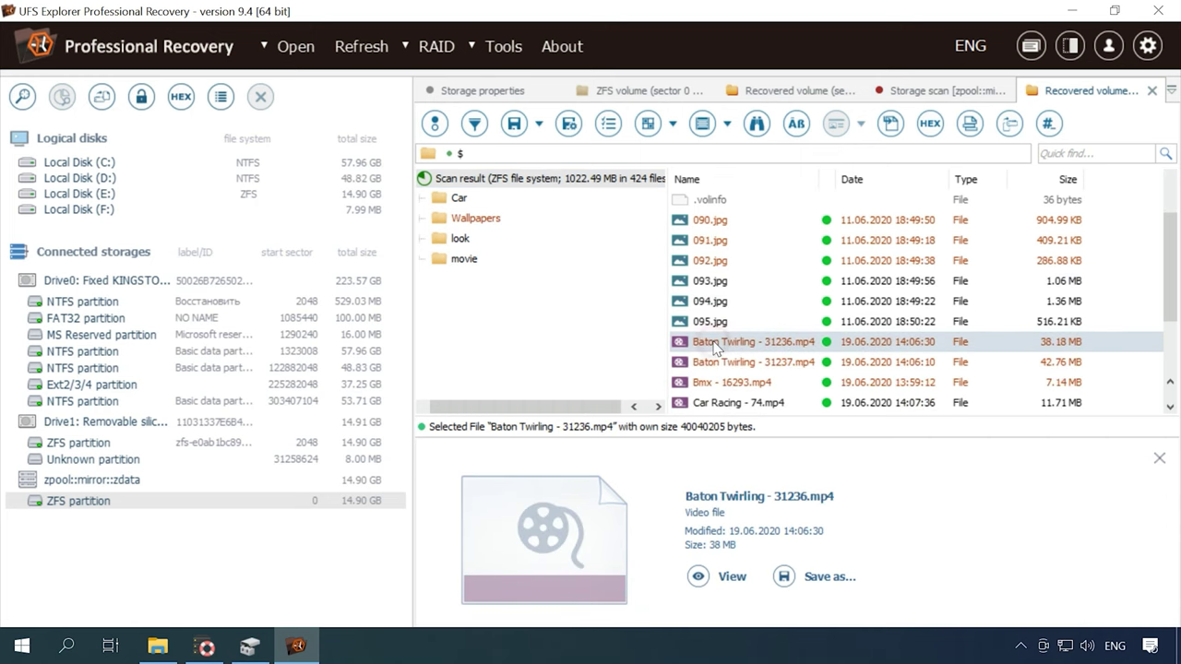
left_click(701, 577)
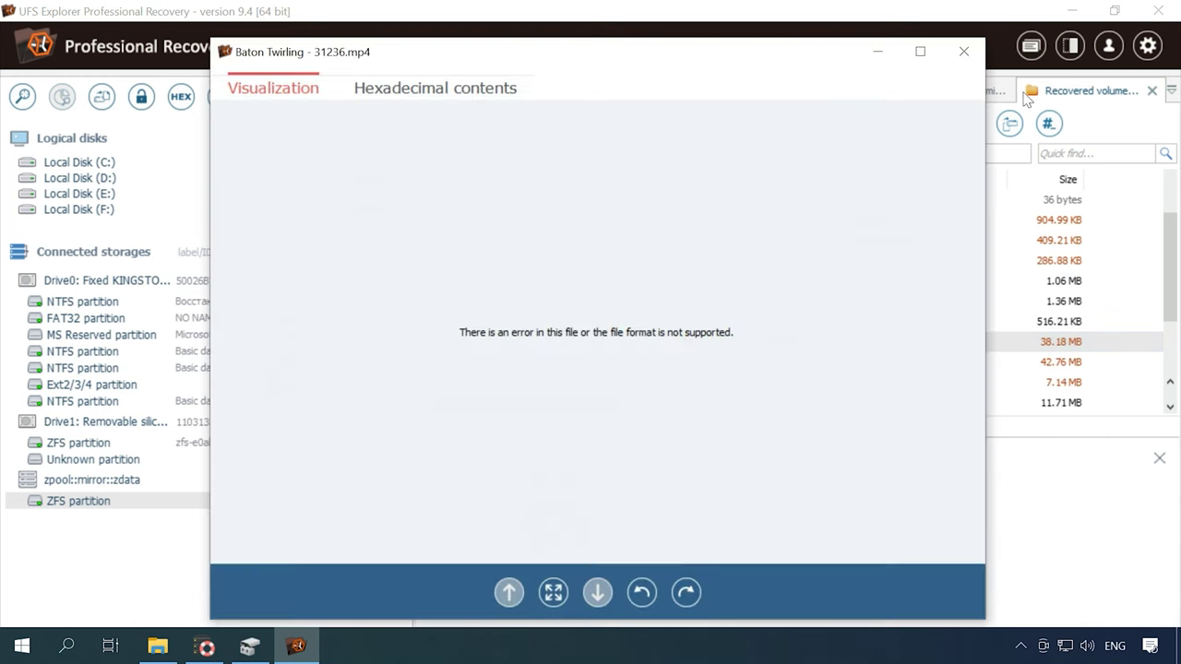
left_click(963, 52)
Step: View External Hard Disk.docx and check the Headphones.docx and LTSC.docx documents in the scan result's root
scroll(724, 380, "down", 3)
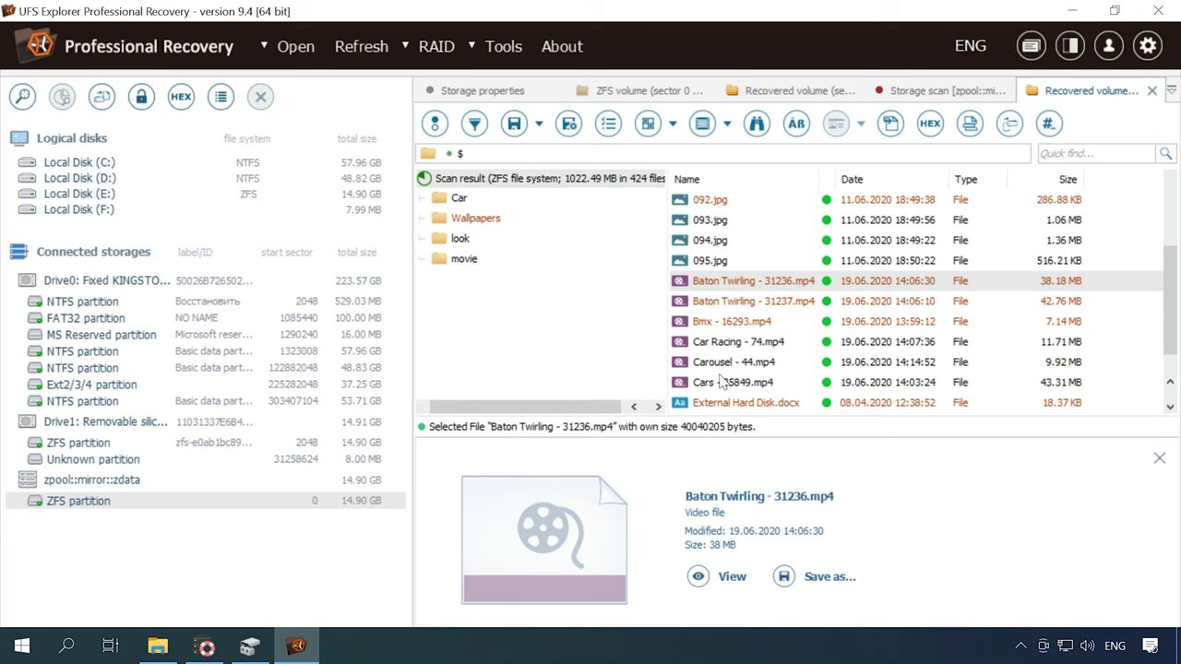
left_click(721, 367)
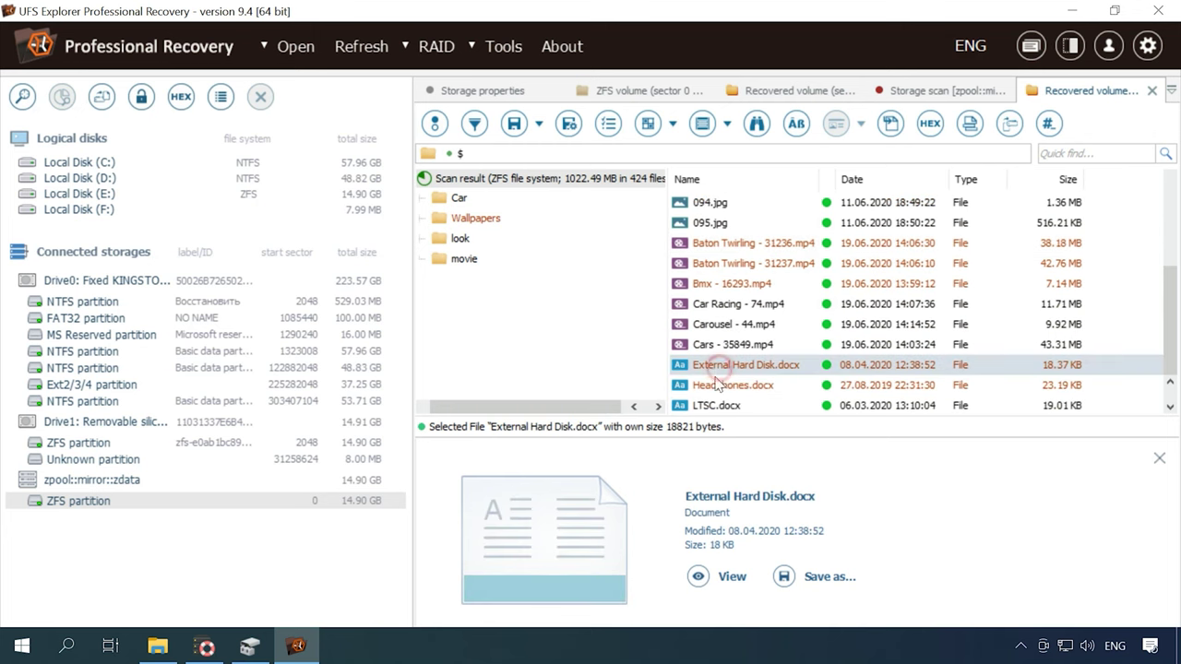
left_click(700, 578)
left_click(963, 48)
left_click(725, 386)
left_click(718, 405)
scroll(724, 341, "up", 3)
Step: Look through the deleted pictures 001.jpg to 009.jpg in the Car folder and return to the root
double_click(709, 201)
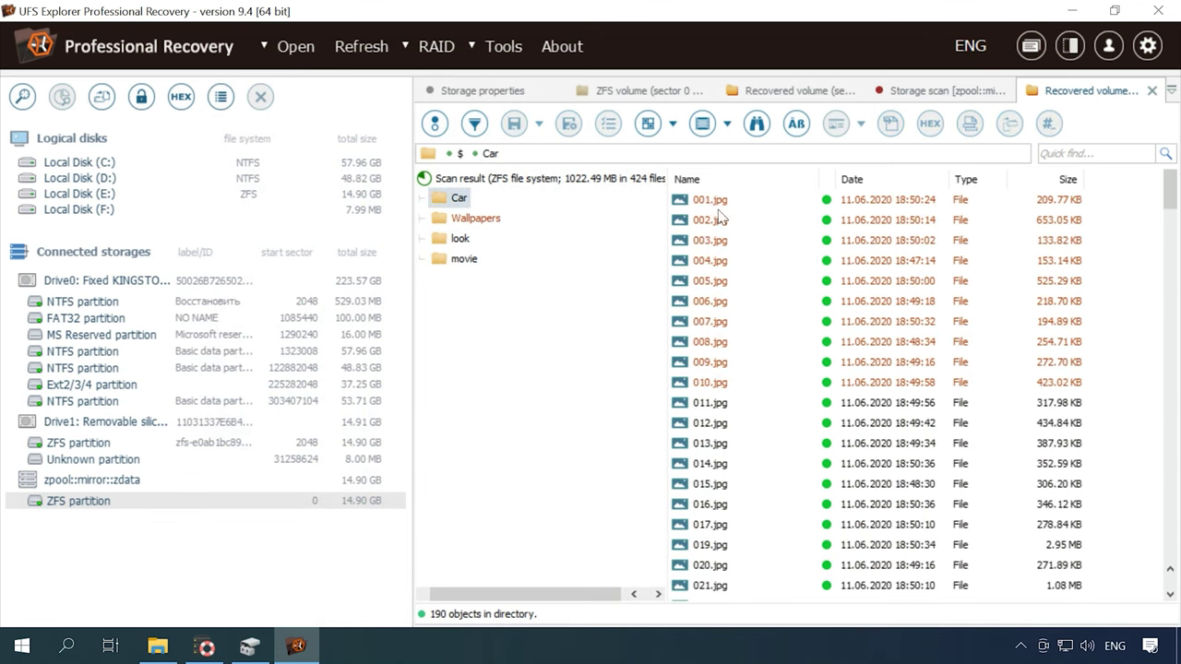
left_click(727, 207)
key("Down")
key("Down")
key("Down")
key("Down")
key("Down")
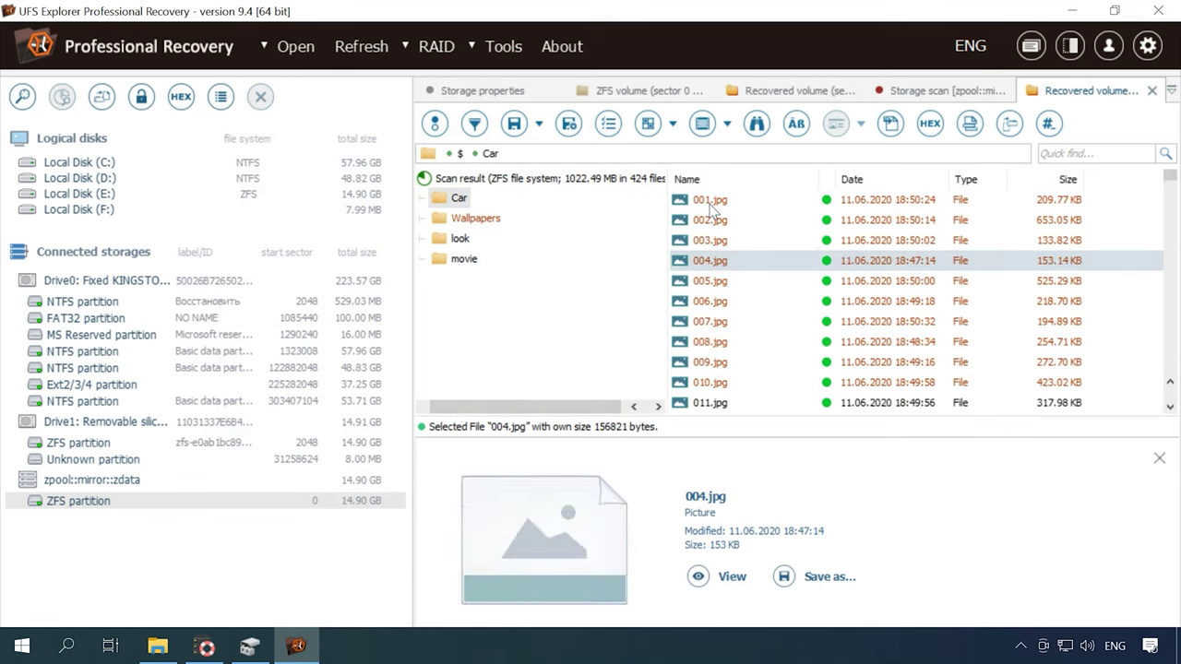
key("Down")
key("Down")
key("Down")
key("Down")
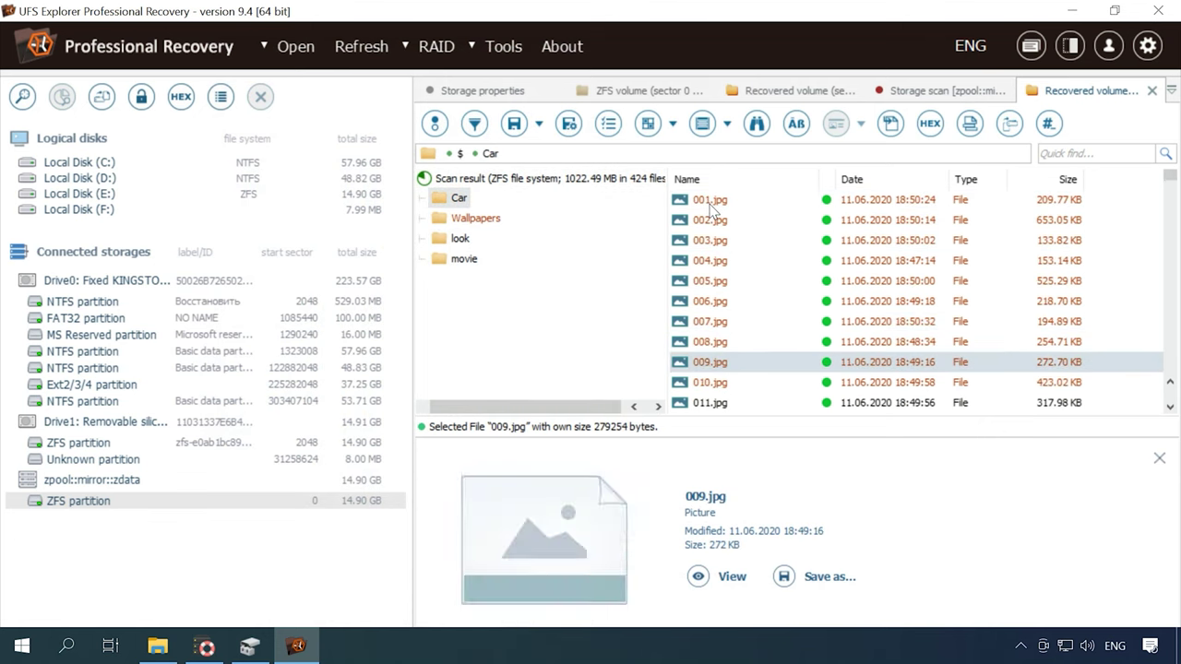
left_click(459, 154)
Step: Look through the picture previews in the deleted Wallpapers folder from pic1.jpg to pic62.jpg and return to the root
double_click(720, 219)
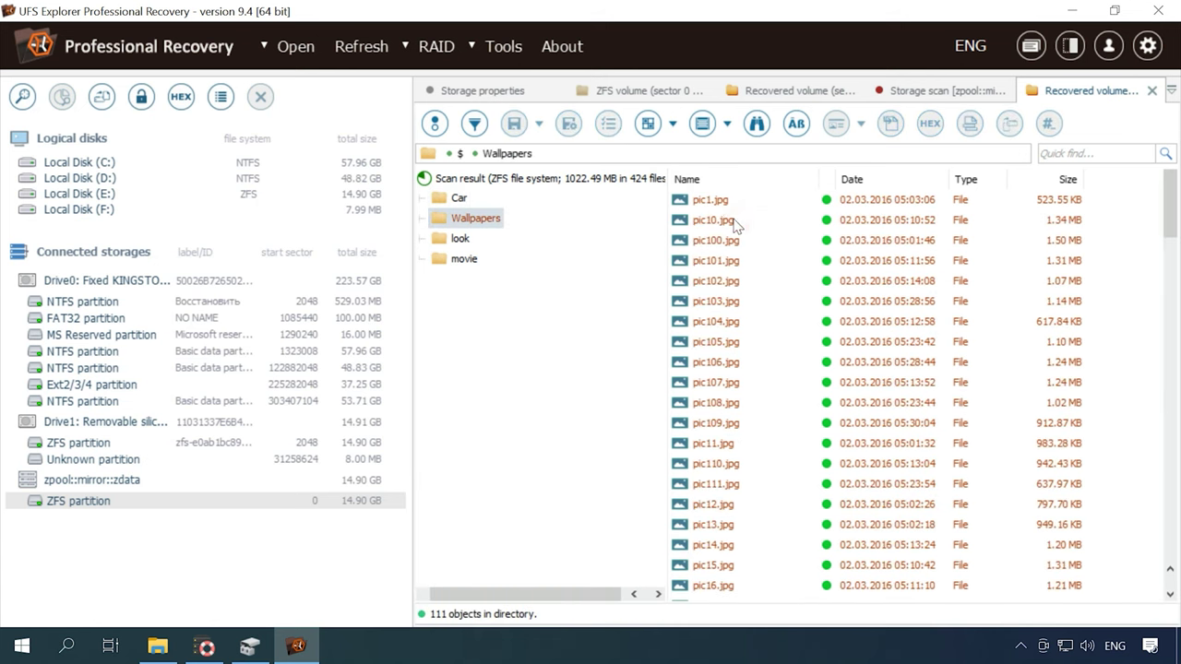
left_click(716, 201)
key("Down")
key("Down")
key("Down")
key("Down")
key("Down")
key("Down")
key("Down")
key("Down")
key("Down")
key("Down")
key("Down")
key("Down")
key("Down")
key("Down")
key("Down")
key("Down")
key("Down")
key("Down")
key("Down")
key("Down")
key("Down")
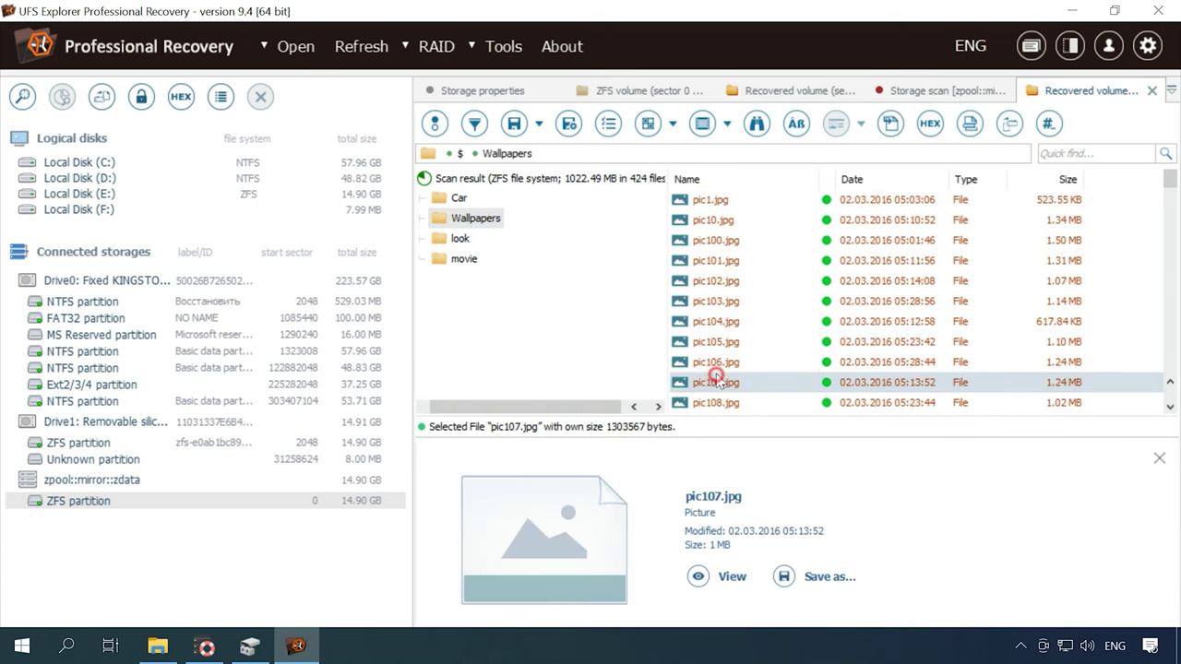
key("Down")
key("Down")
key("Down")
key("Down")
key("Down")
key("Down")
key("Down")
key("Down")
key("Down")
key("Down")
key("Down")
key("Down")
key("Down")
key("Down")
key("Down")
key("Down")
key("Down")
key("Down")
key("Down")
key("Down")
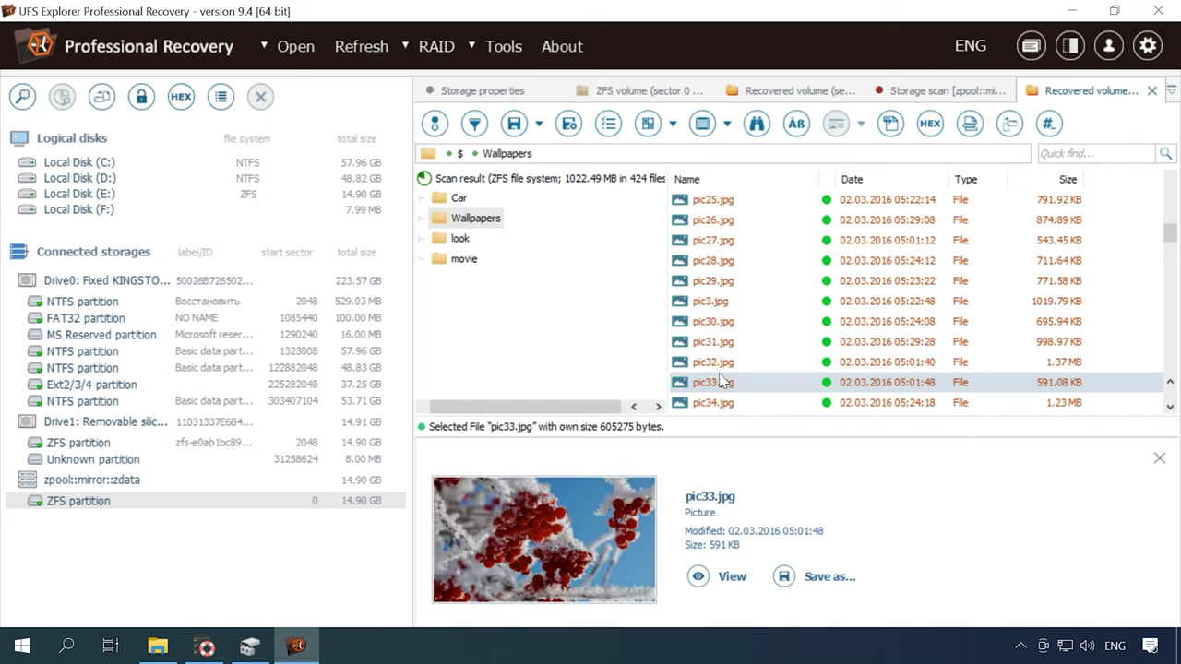
key("Down")
key("Down")
key("Down")
key("Down")
key("Down")
key("Down")
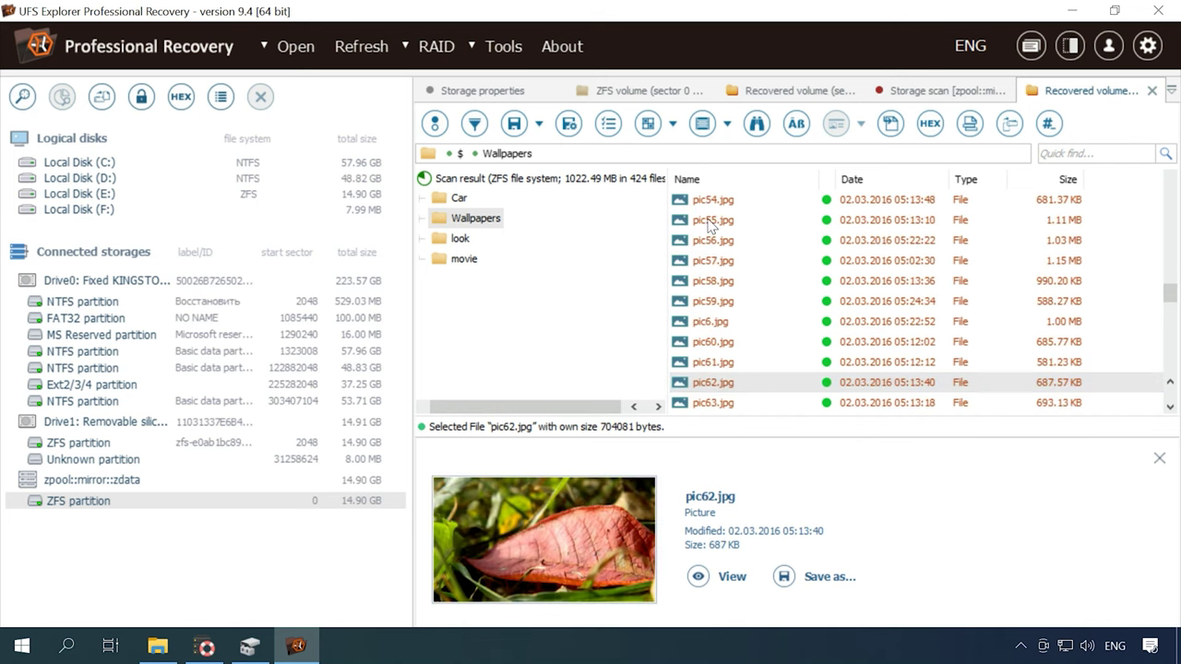
left_click(456, 153)
Step: Check a couple of deleted pictures in the look folder and return to the root
double_click(716, 240)
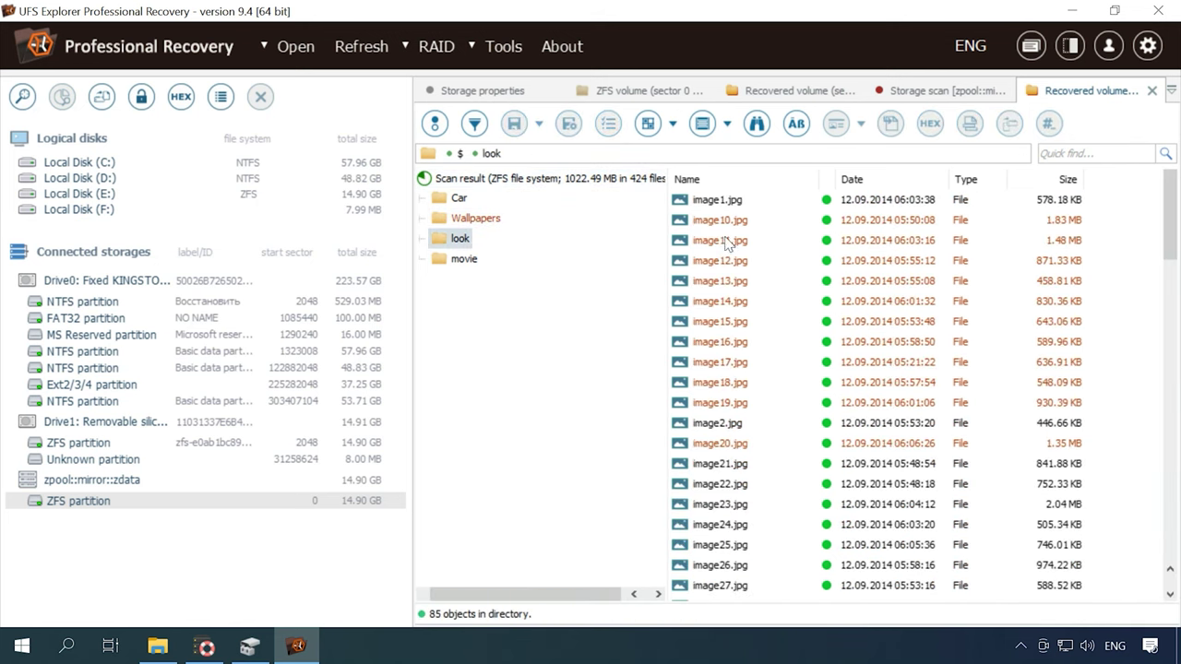
left_click(720, 240)
left_click(725, 287)
left_click(458, 154)
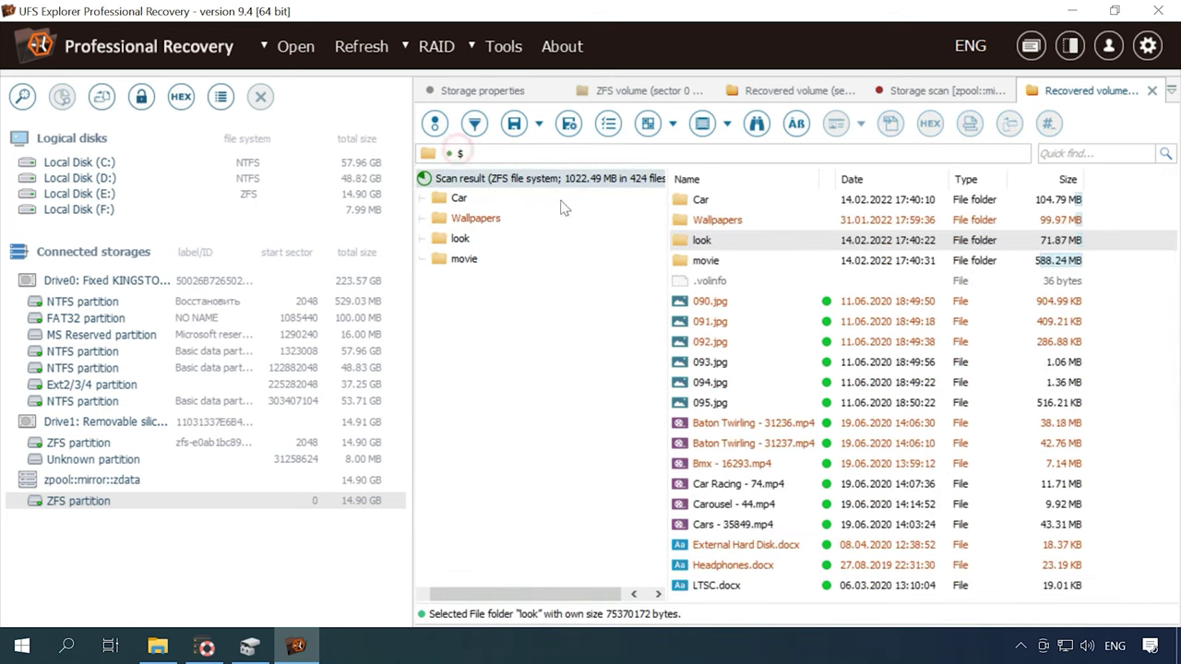
Step: Check the deleted videos in the movie folder, including Girls Squad - 31239.mp4 and Liverpool - 29605.mp4, and return to the root
double_click(709, 260)
left_click(709, 197)
left_click(723, 243)
left_click(727, 260)
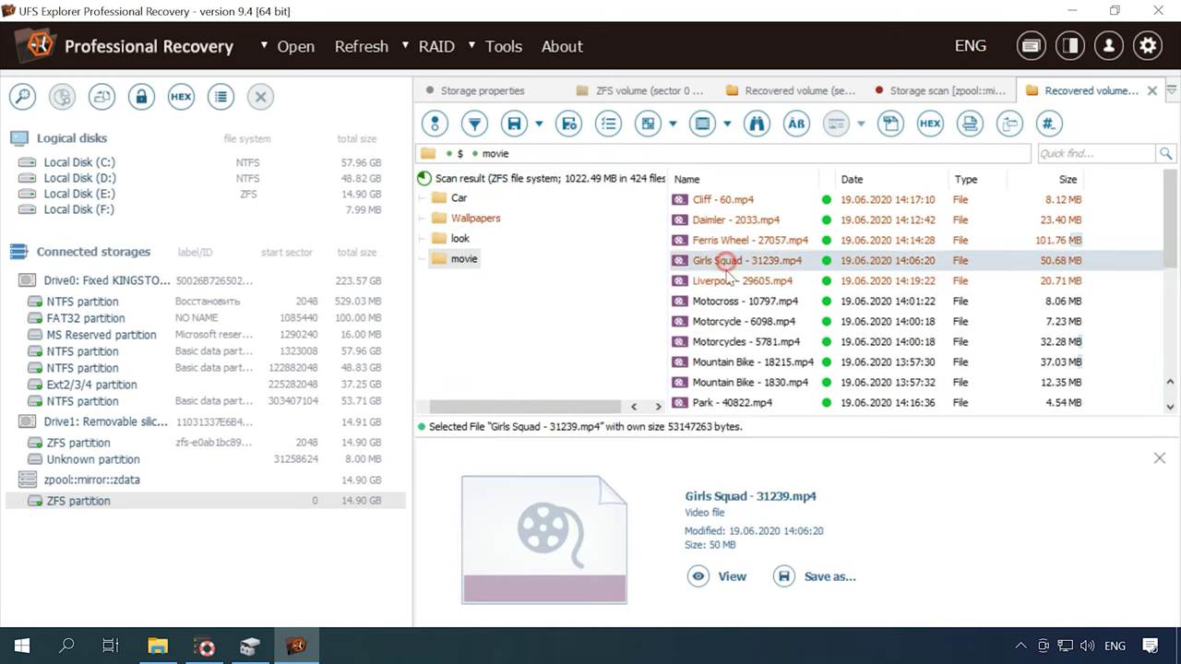
left_click(728, 281)
left_click(458, 153)
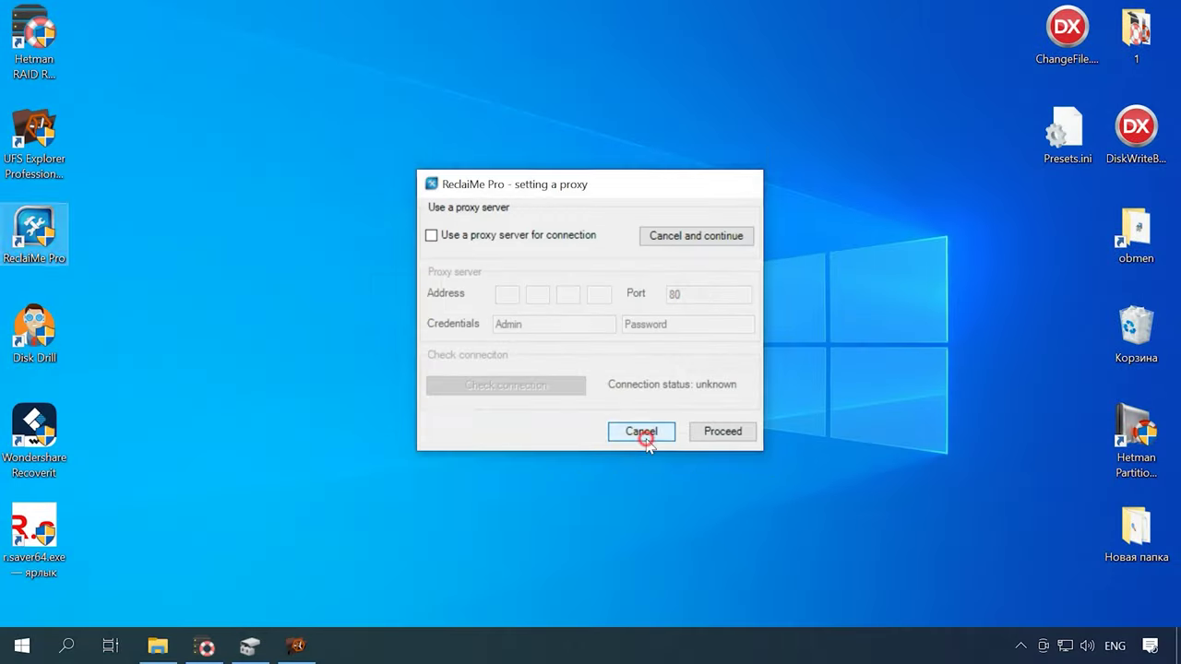
Step: Switch to ReclaiMe Pro, go past the licensing and updates page, and list the disks and partitions
left_click(709, 613)
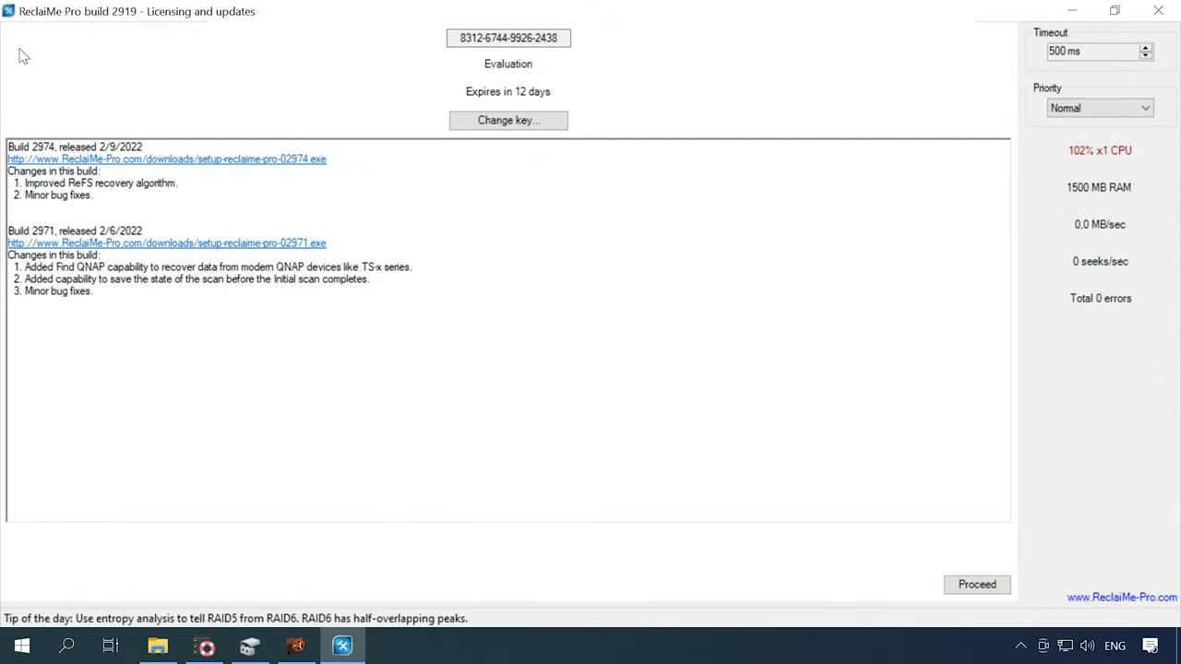
left_click(976, 587)
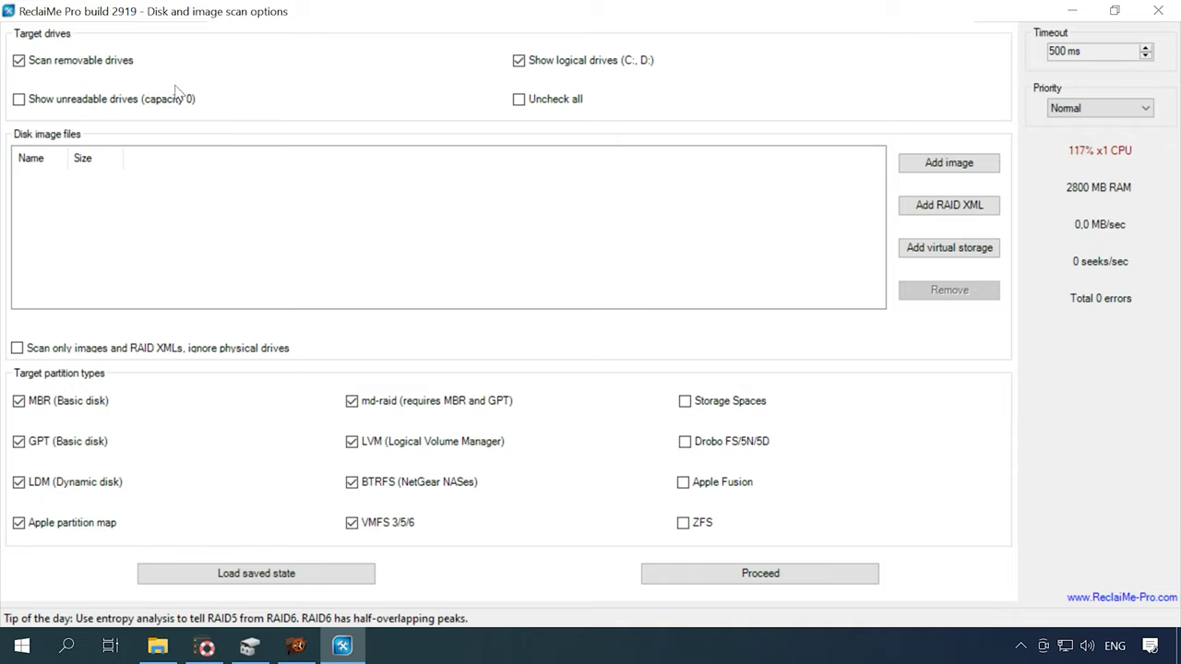
left_click(782, 576)
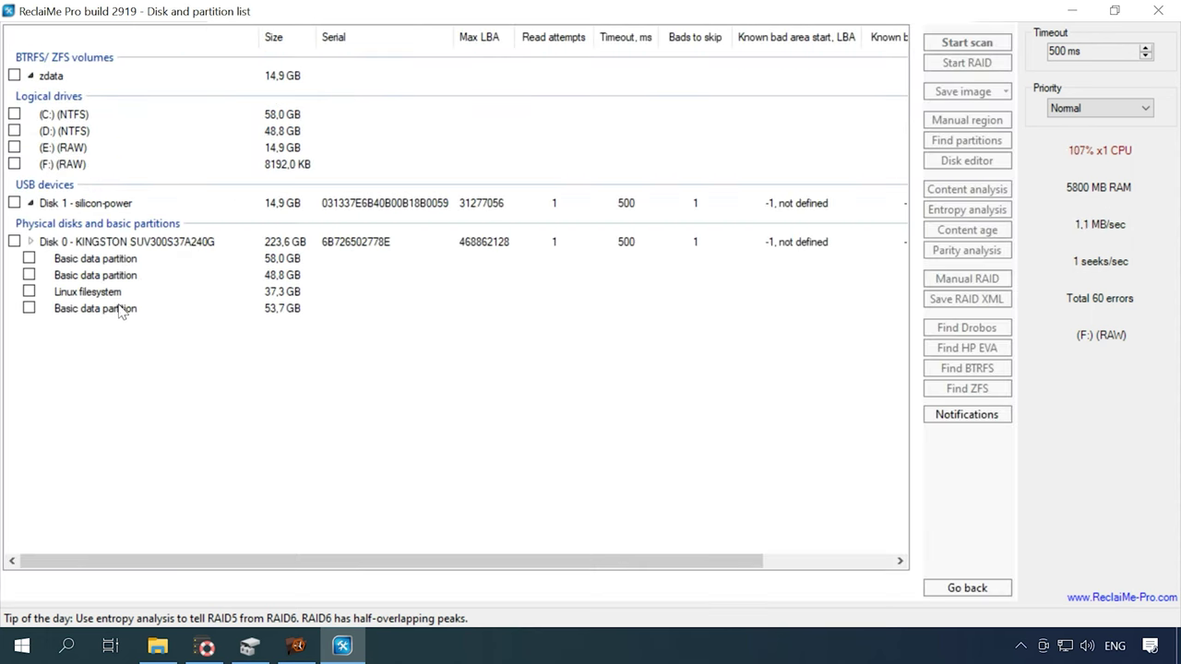
Step: Choose only the ZFS partition on Disk 1 - silicon-power and start setting up its scan
left_click(31, 203)
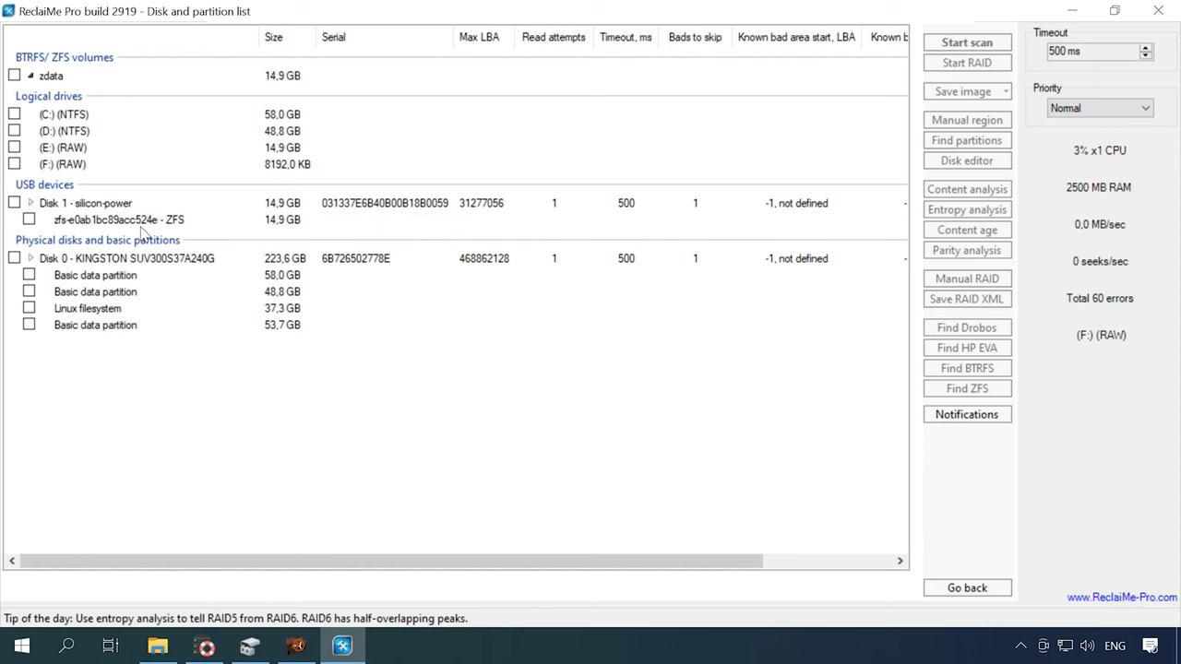
left_click(29, 219)
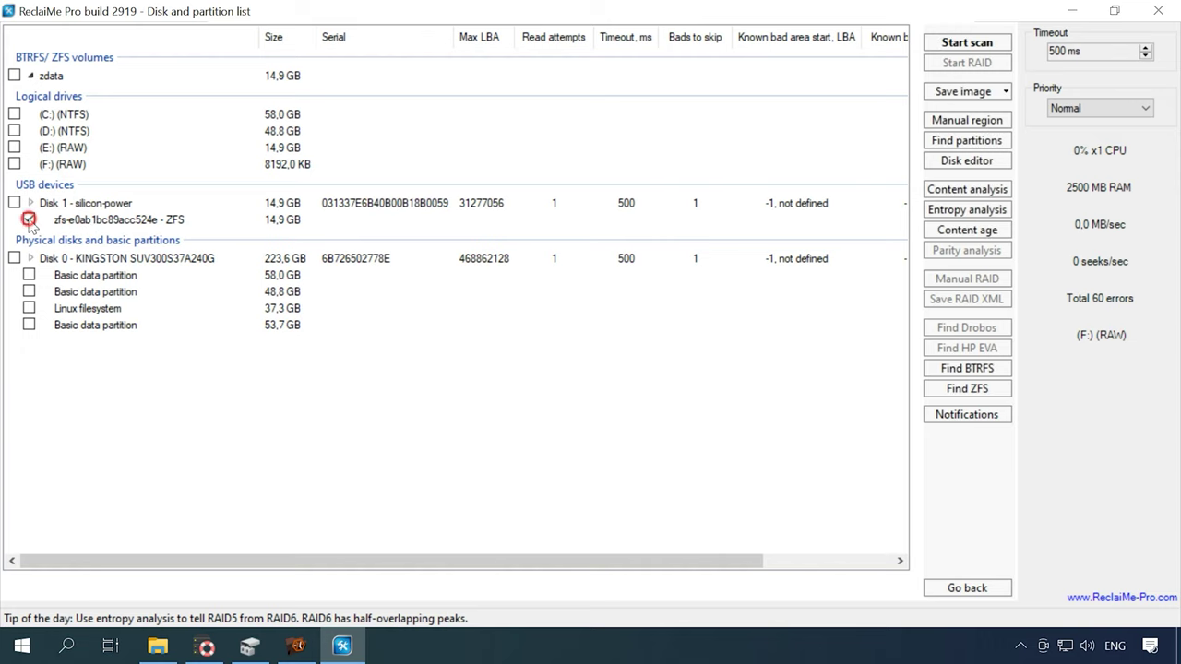
left_click(983, 46)
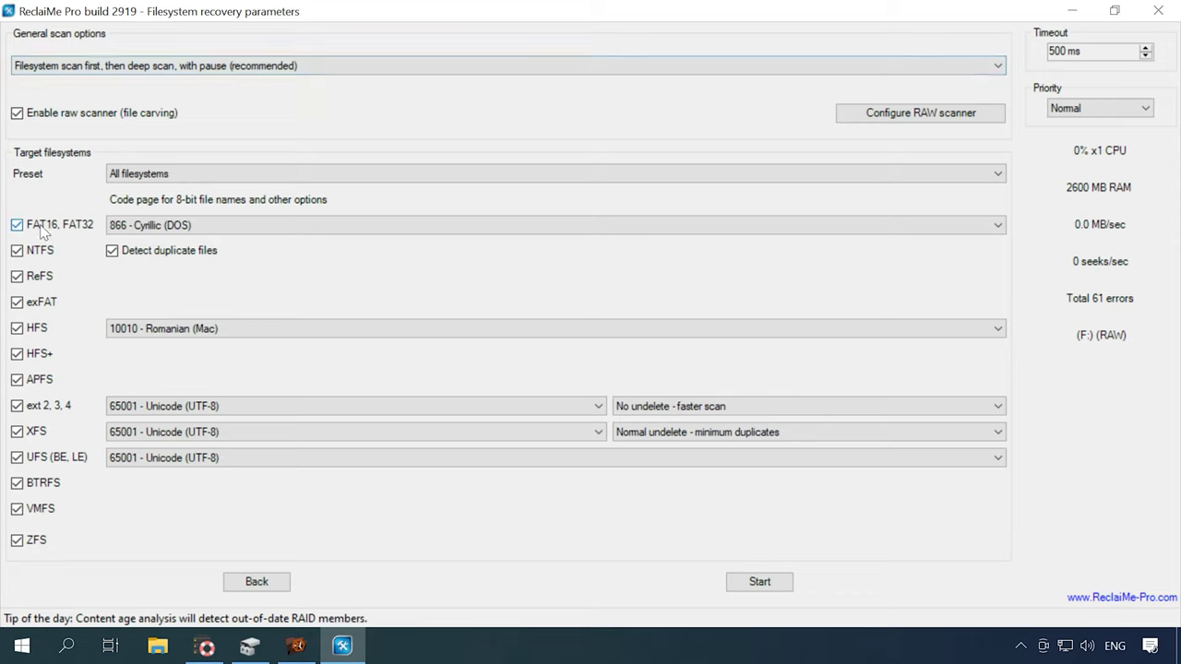
Step: Limit the target filesystems to ZFS, run the initial scan and dismiss its completion notice
left_click(17, 250)
left_click(16, 276)
left_click(16, 301)
left_click(17, 328)
left_click(17, 353)
left_click(17, 379)
left_click(17, 405)
left_click(17, 431)
left_click(16, 456)
left_click(16, 483)
left_click(17, 508)
left_click(18, 509)
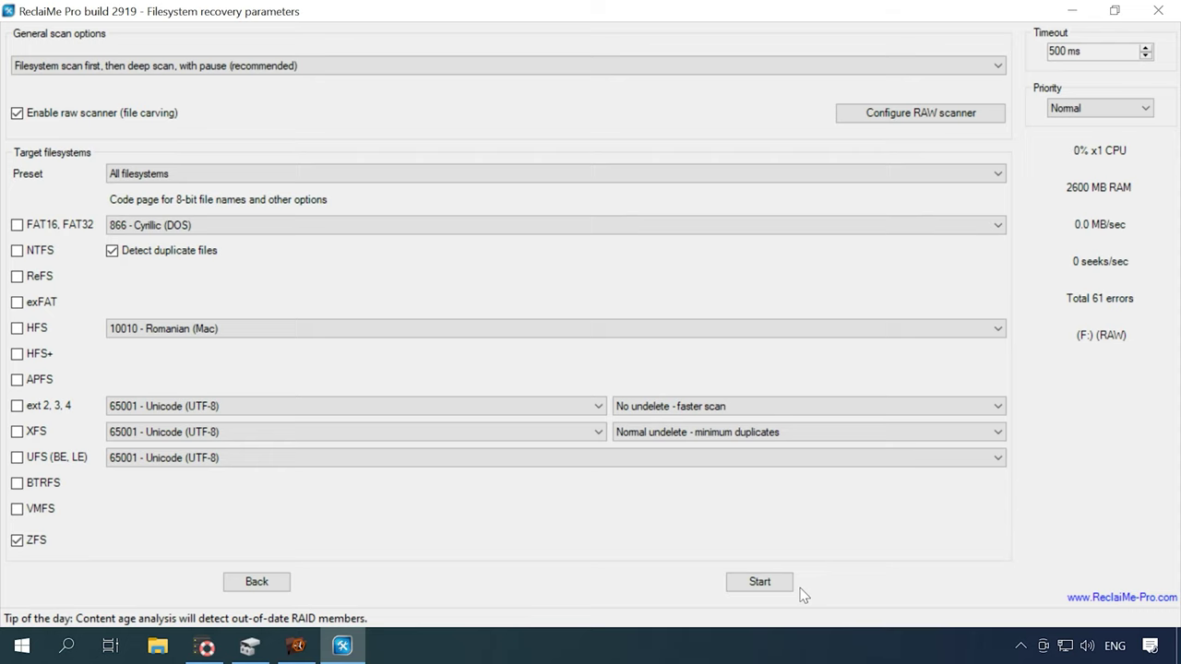
left_click(757, 589)
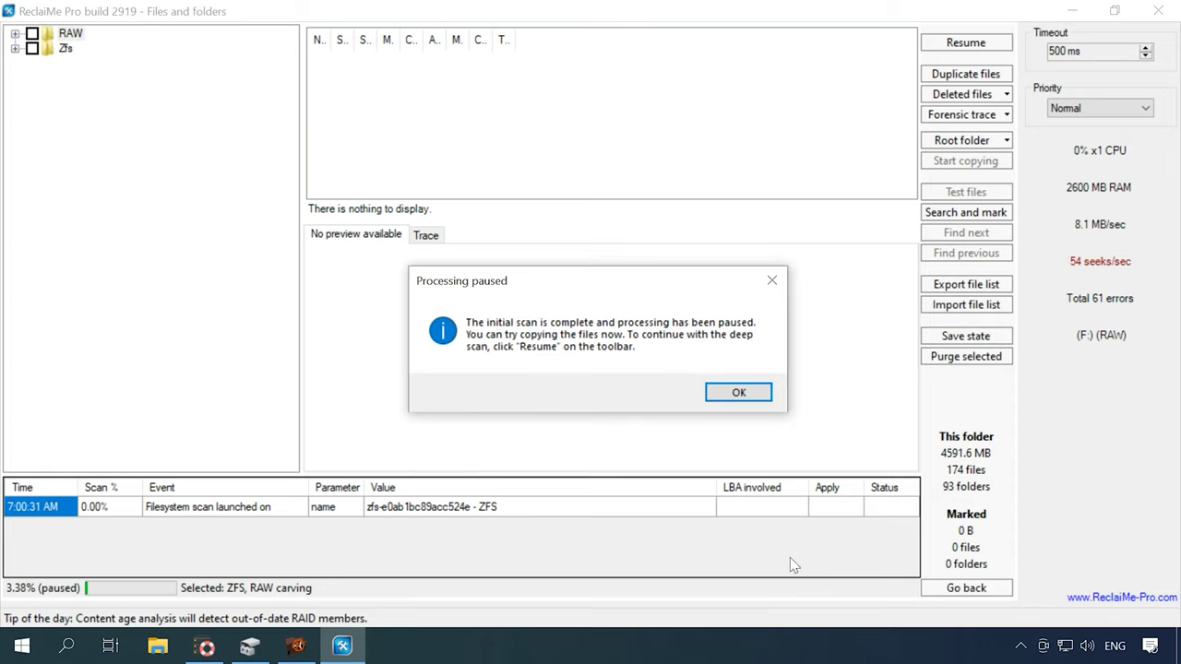
left_click(738, 392)
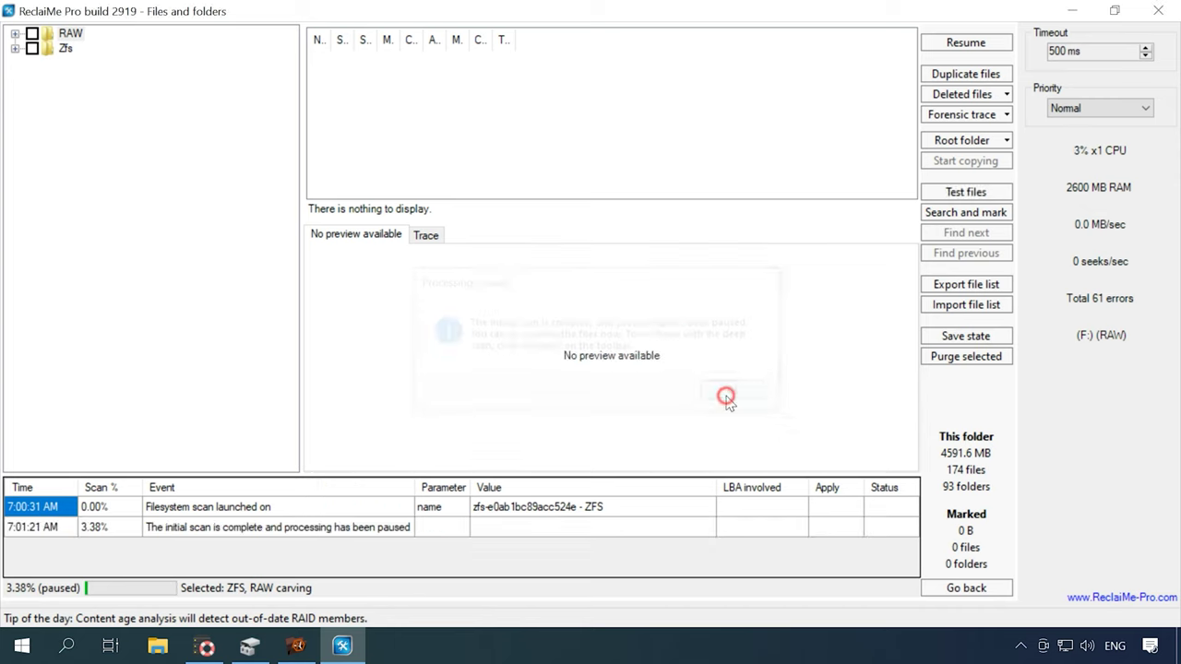
Step: Expand the RAW results to show the contents of the Documents, Executable and Graphics folders
double_click(71, 33)
left_click(78, 48)
double_click(77, 49)
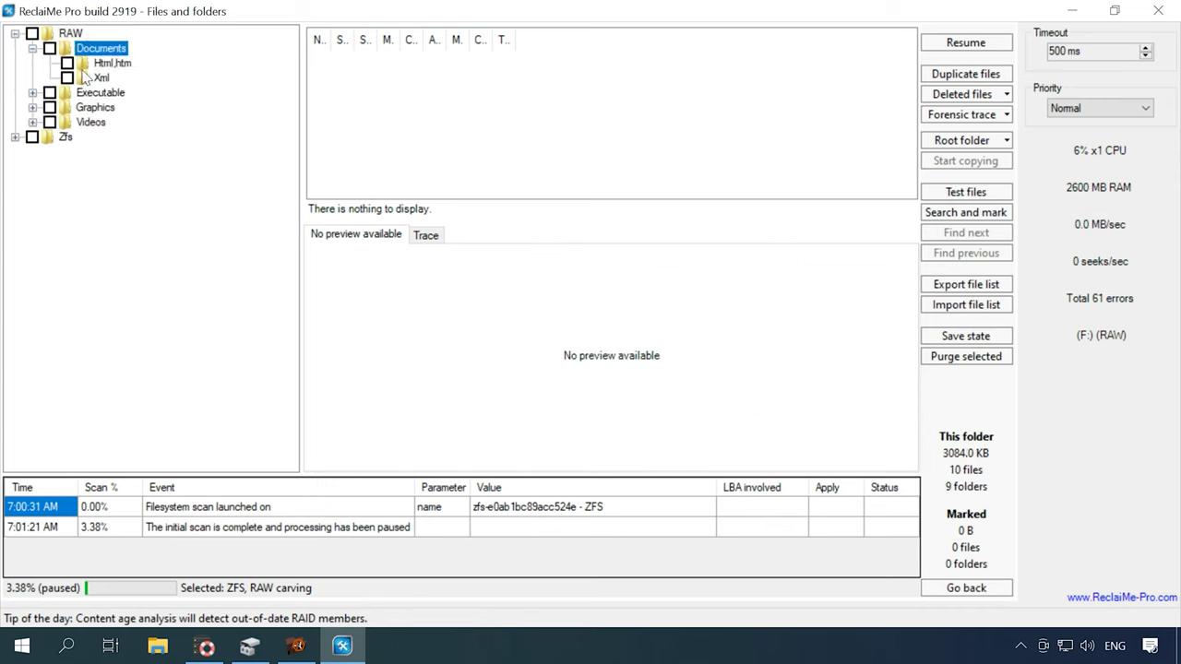
left_click(33, 92)
left_click(32, 121)
Step: Preview the pictures in the RAW Graphics Jpeg folder from 000000008301.jpeg to 000000013683.jpeg
left_click(103, 136)
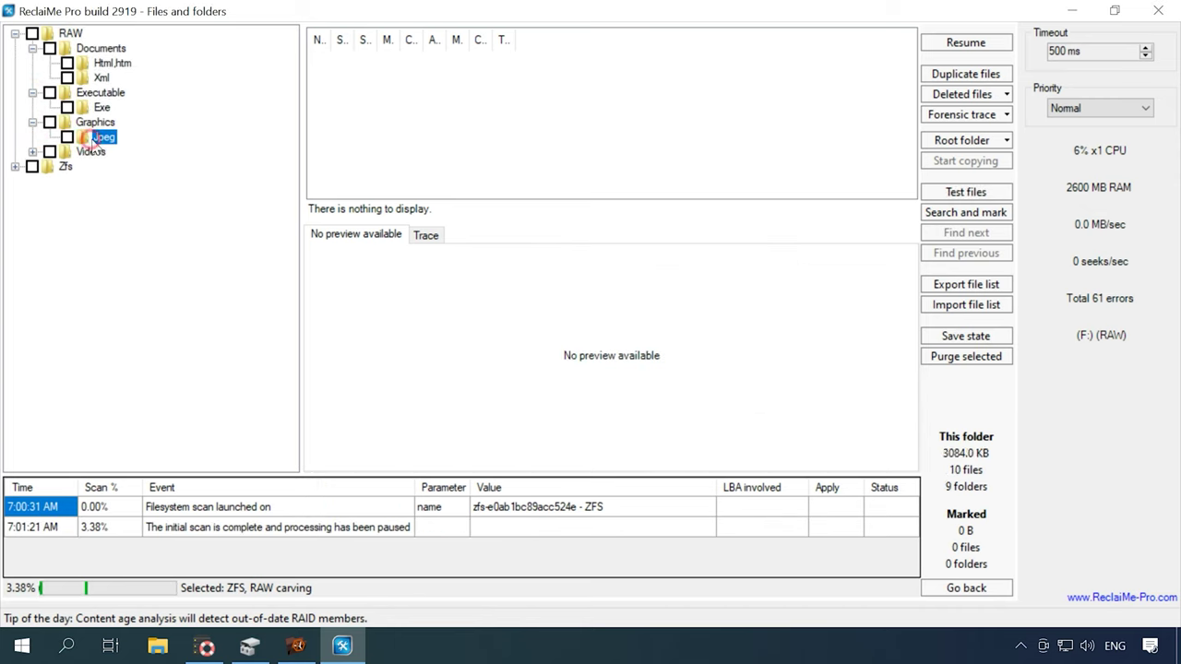
left_click(369, 59)
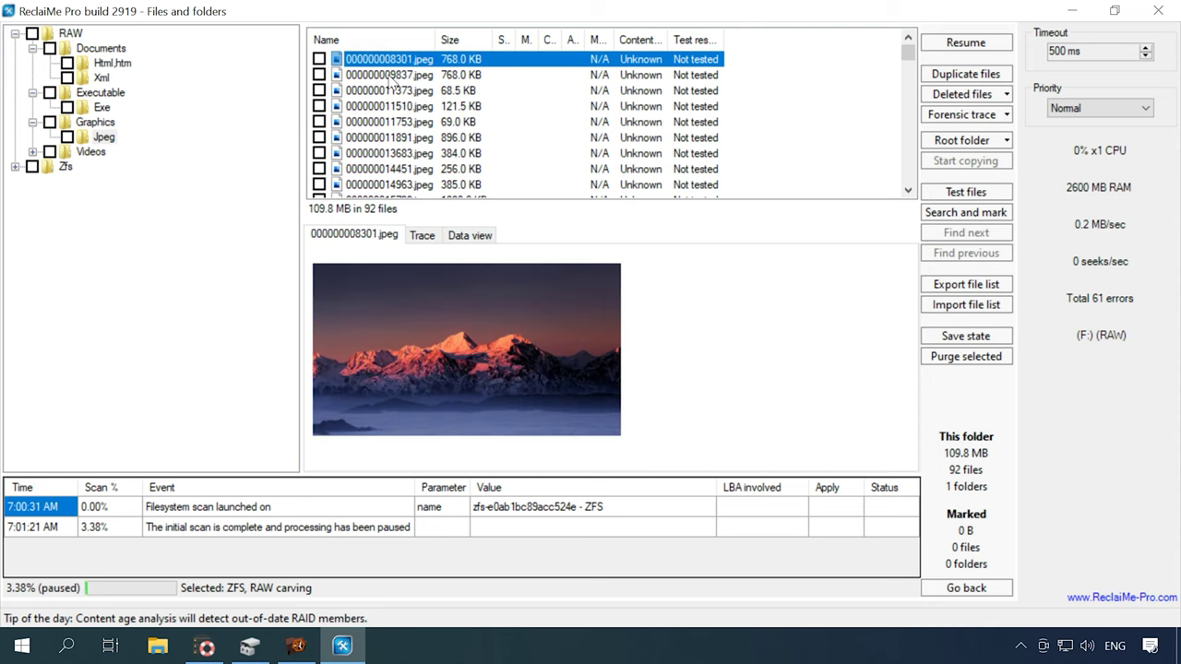
key("Down")
key("Down")
key("Down")
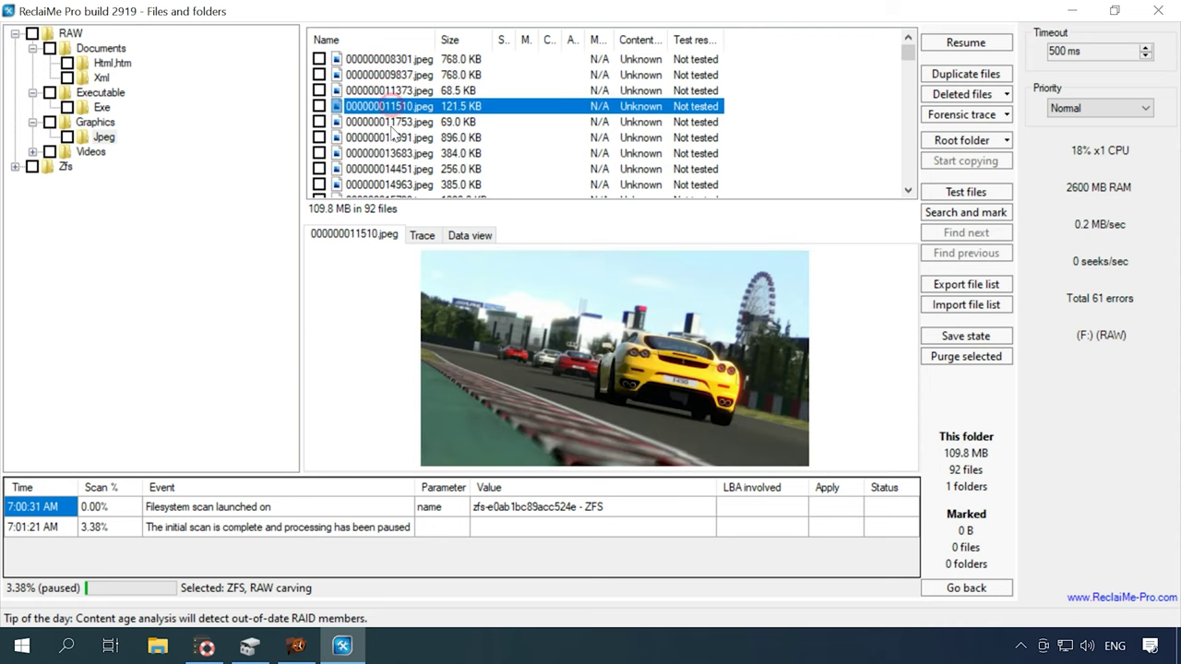
left_click(389, 121)
left_click(389, 137)
left_click(388, 153)
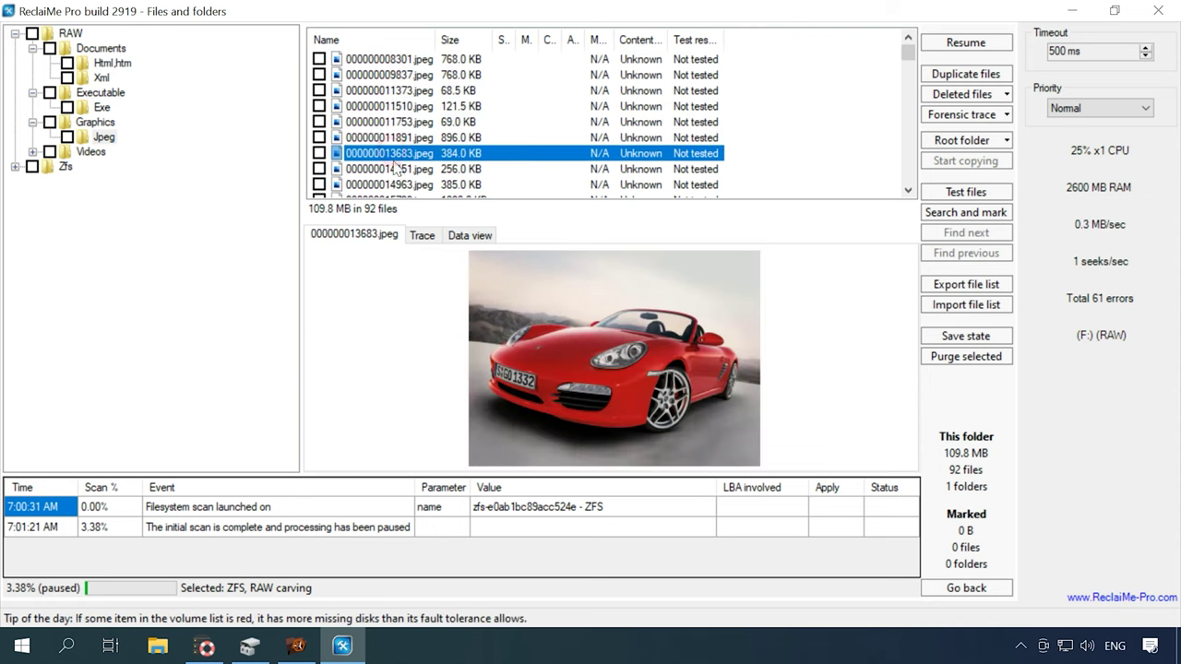
Step: Preview the pictures in the RAW Graphics Jpeg folder from 000000014451.jpeg to 000000023947.jpeg
left_click(387, 169)
left_click(389, 185)
scroll(395, 180, "down", 3)
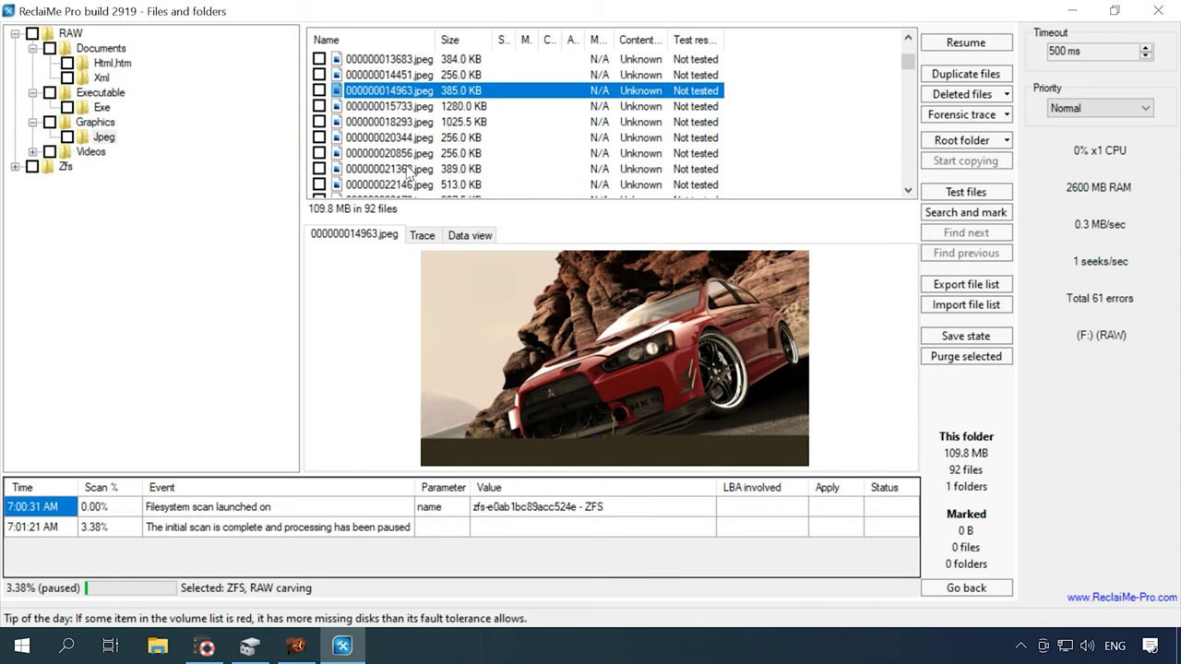
scroll(427, 143, "up", 1)
key("Down")
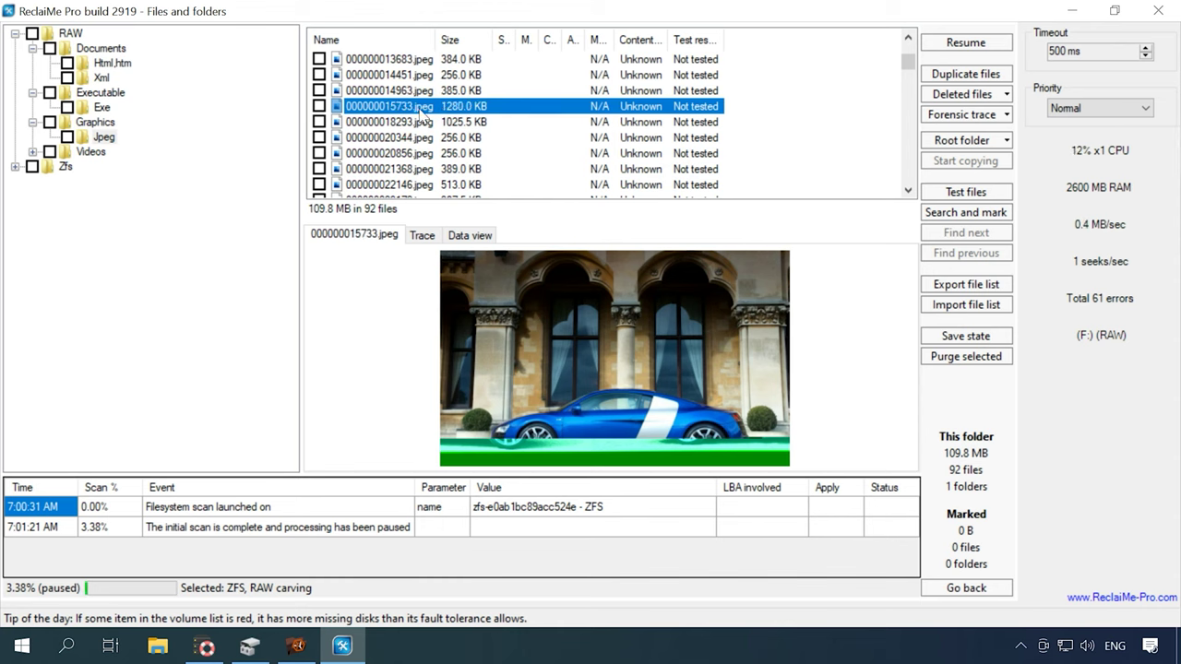
key("Down")
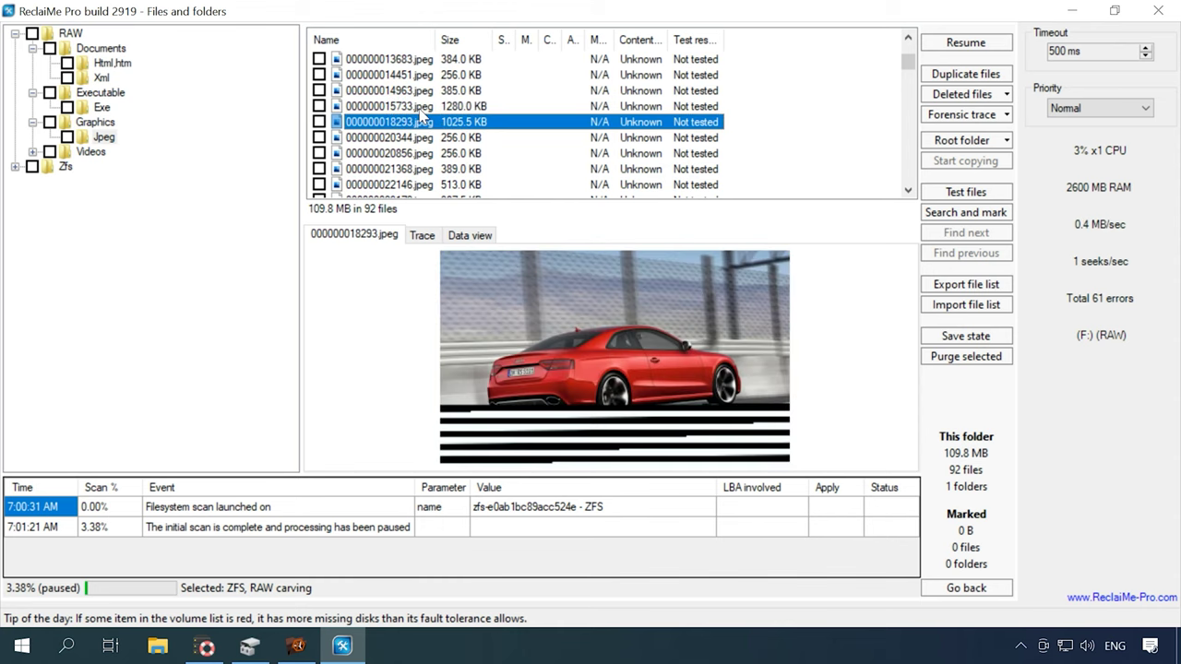
key("Down")
key("Down")
key("Down")
key("Down")
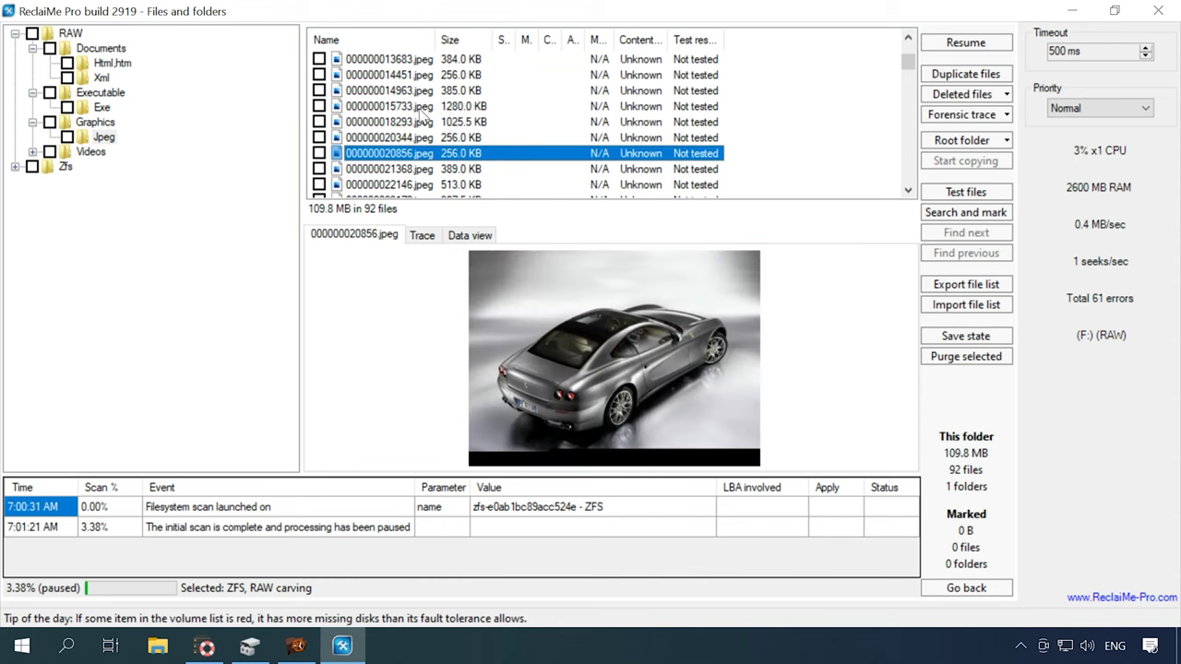
key("Down")
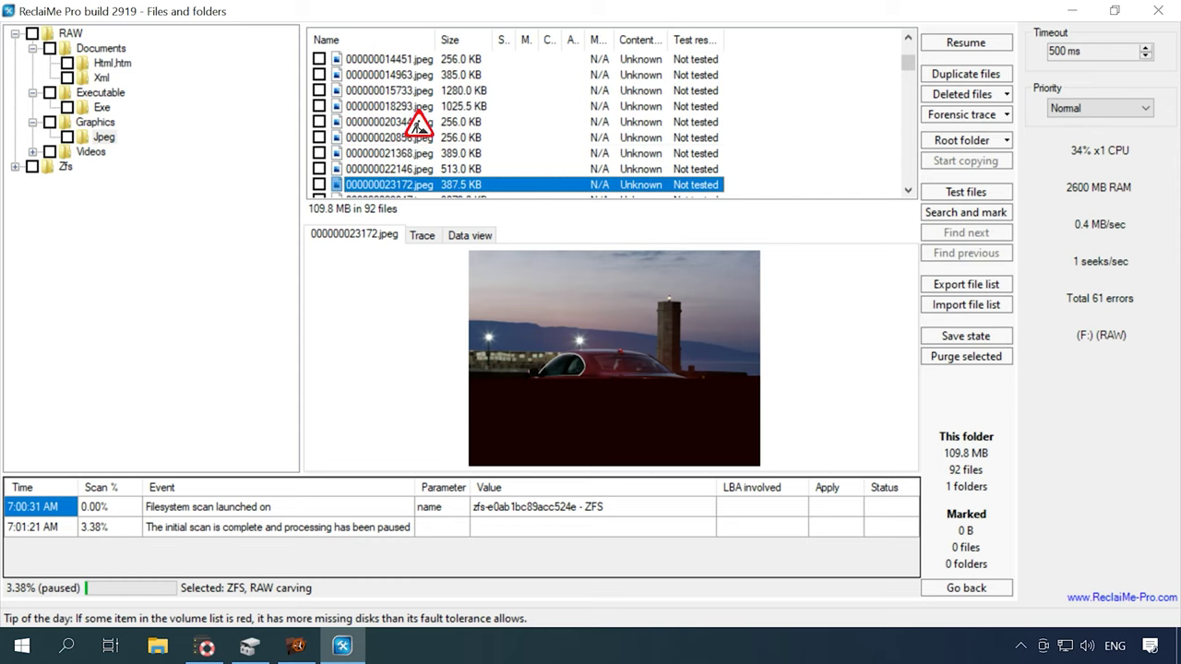
key("Down")
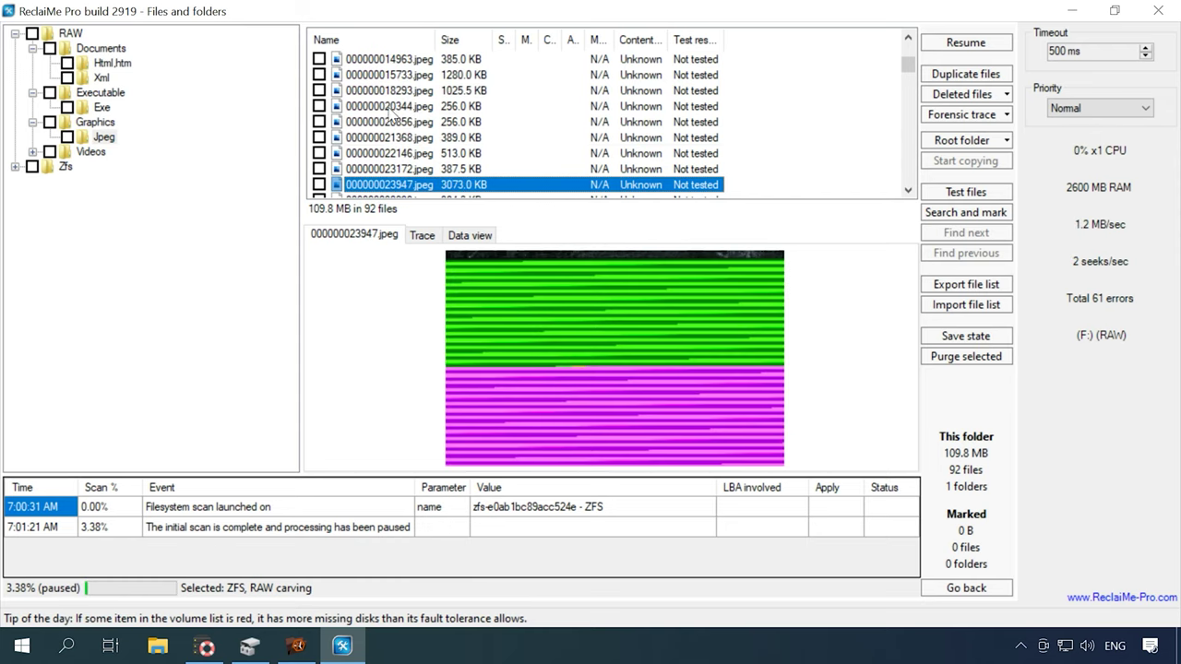
Step: Open the Mp4 folder under RAW Videos and preview 000000073509.mp4, skipping ahead to about the middle
double_click(77, 153)
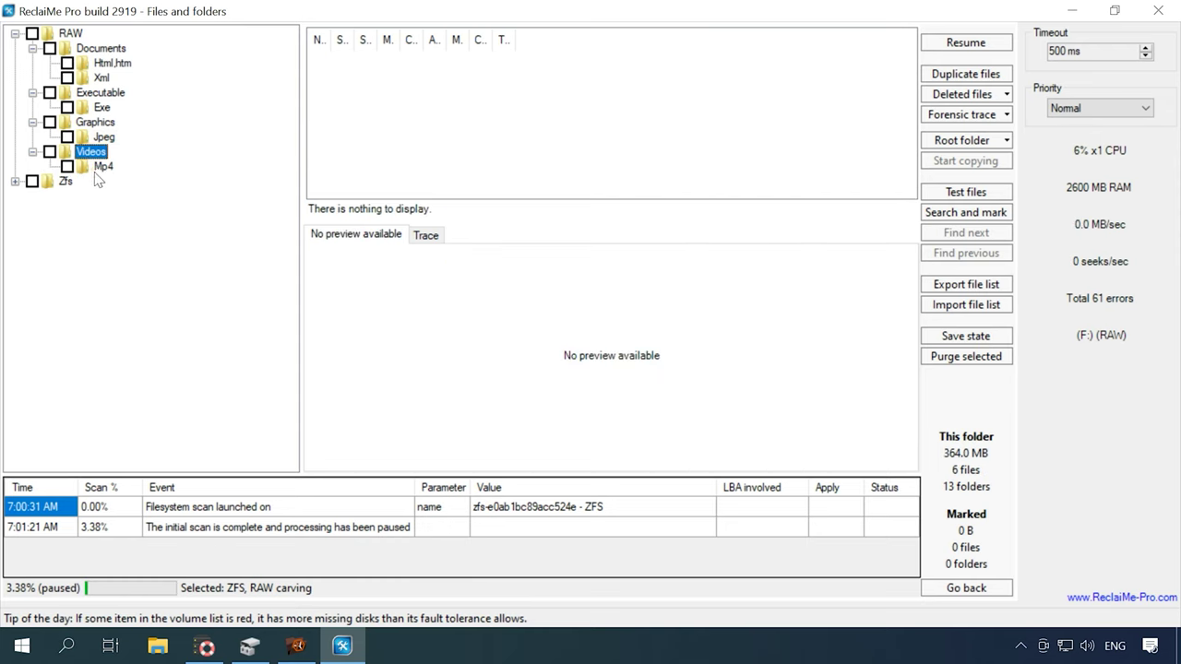
left_click(103, 168)
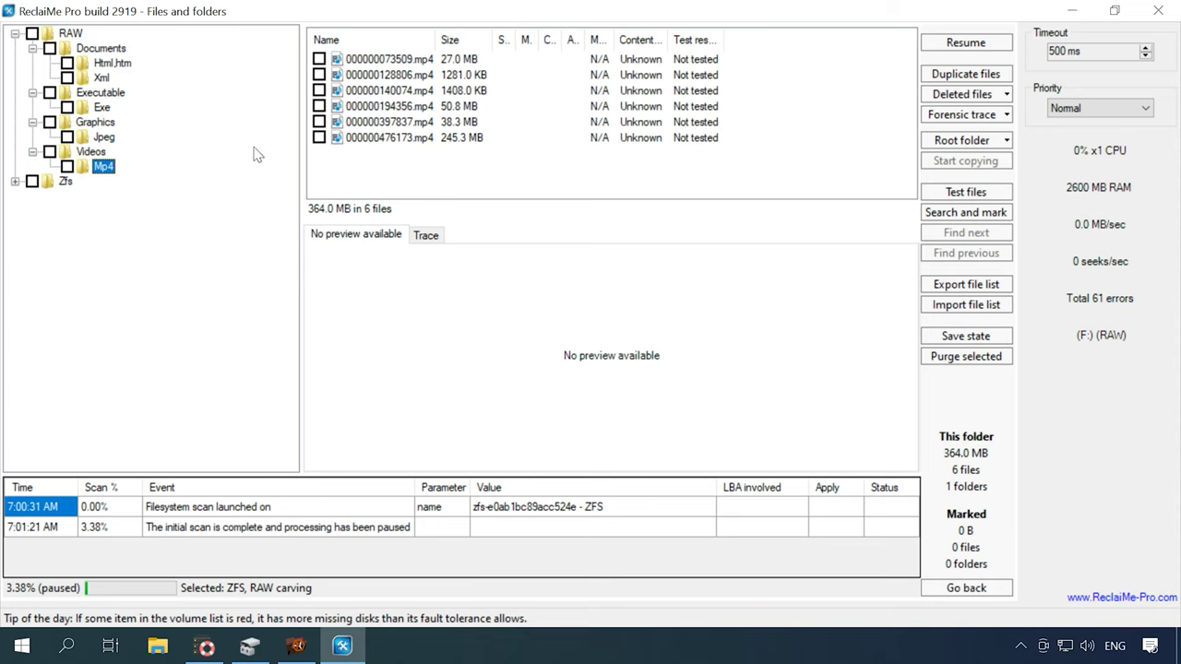
left_click(373, 60)
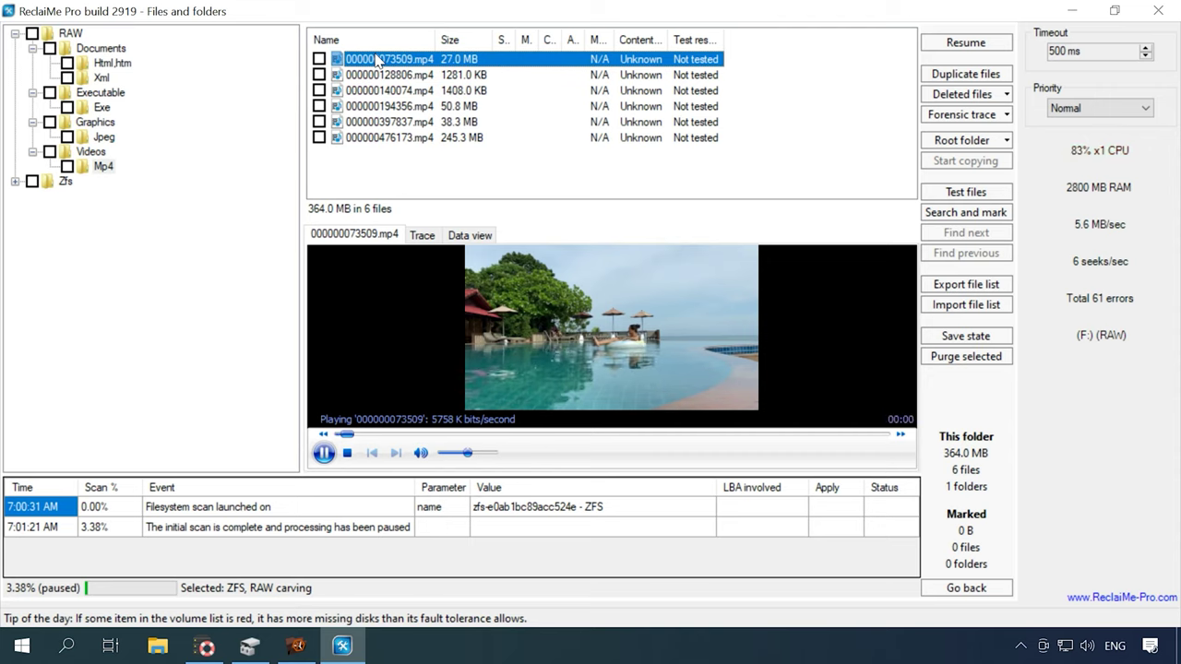
left_click(581, 439)
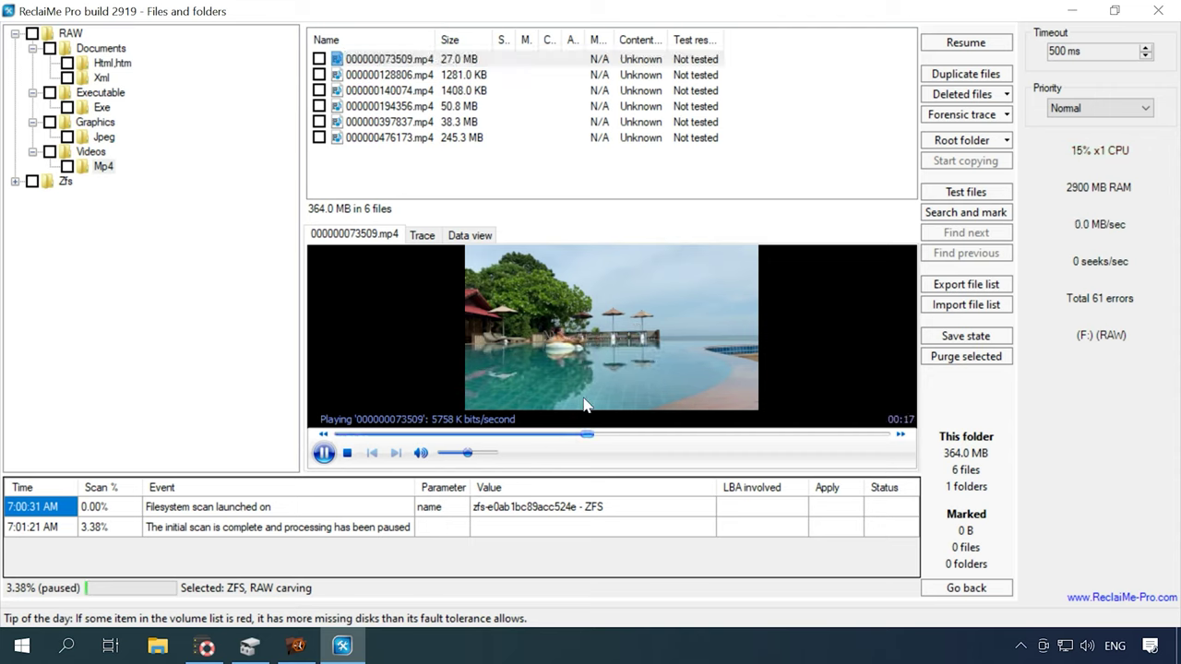
Step: Preview 000000128806.mp4 and 000000476173.mp4, trying to play the latter from a point further in
left_click(366, 76)
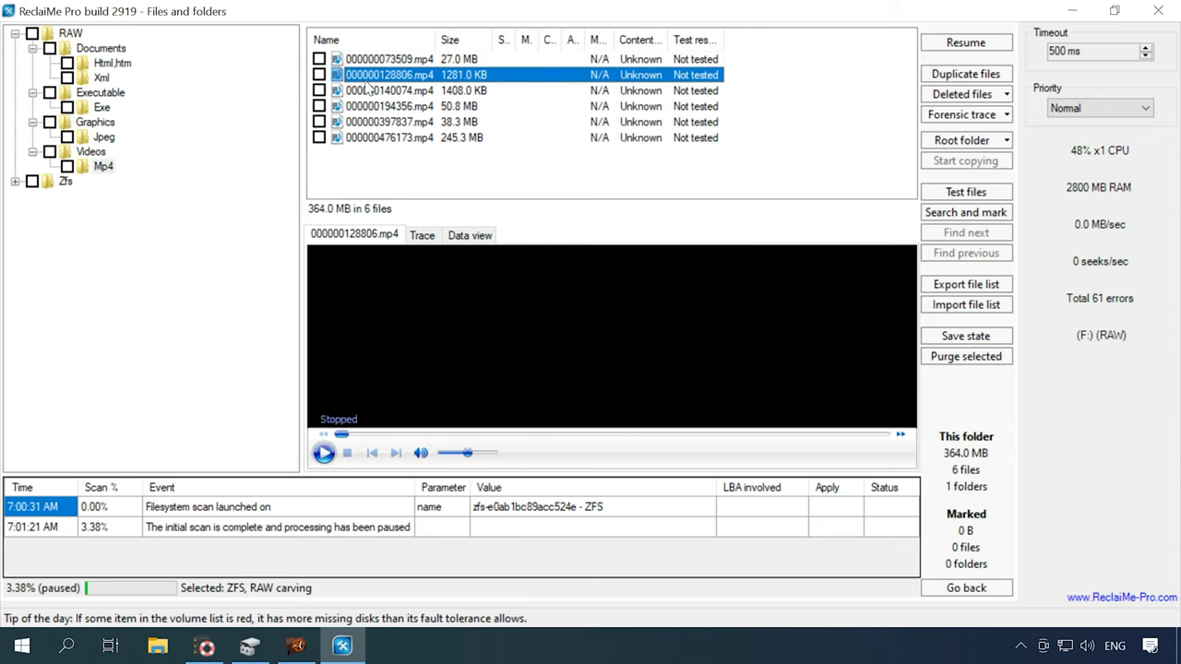
left_click(378, 138)
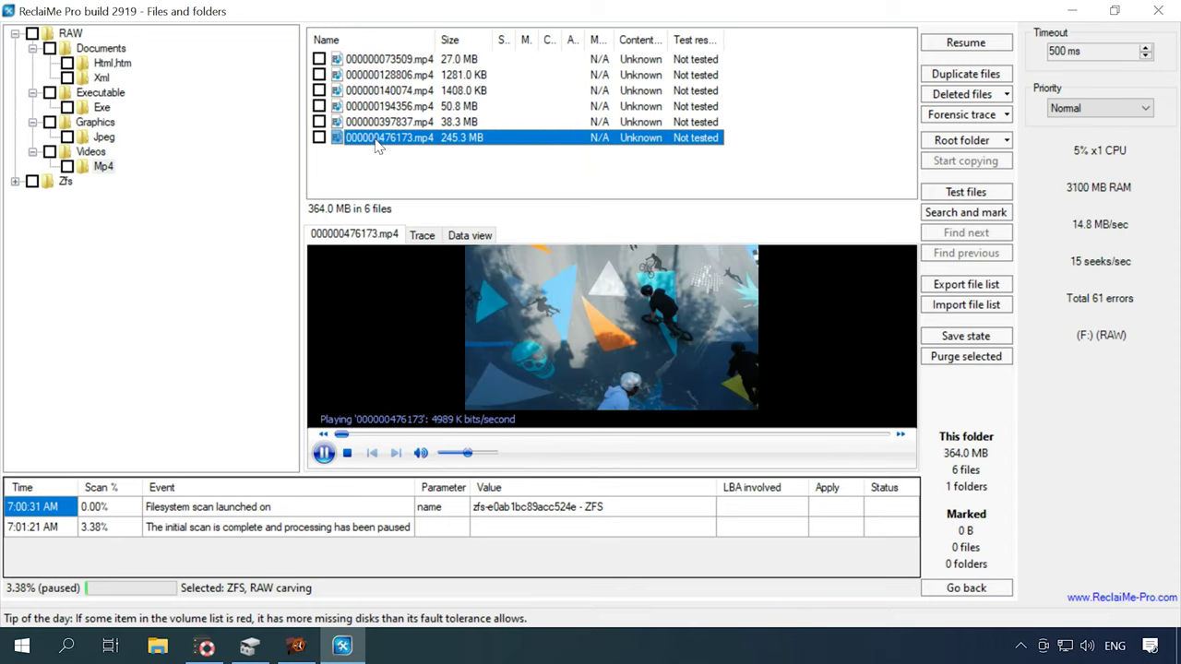
left_click(551, 434)
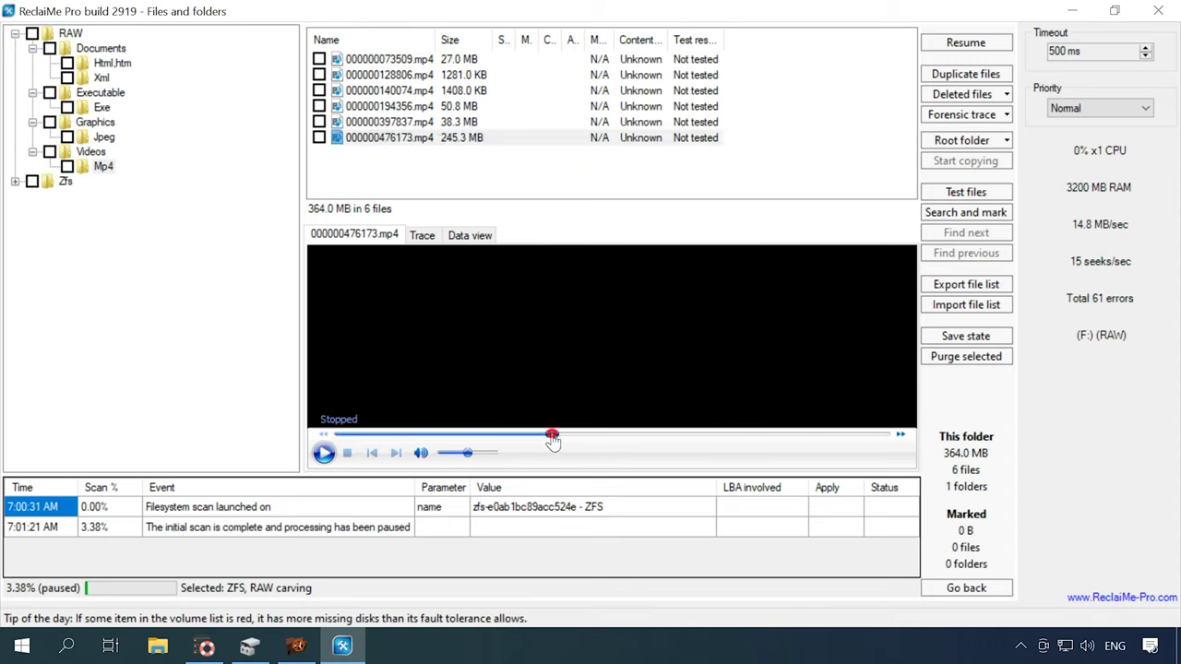
left_click(324, 453)
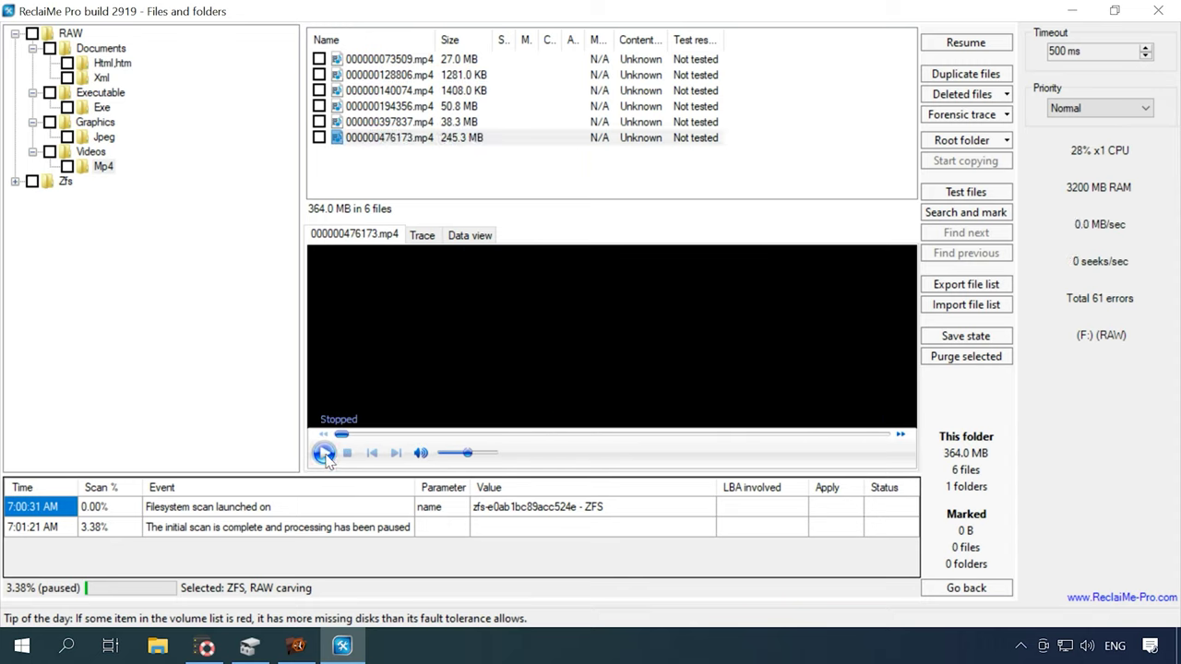
left_click(324, 453)
Step: Expand the Zfs results and inspect the contents of several unnamed files in the Car folder
left_click(14, 182)
left_click(83, 196)
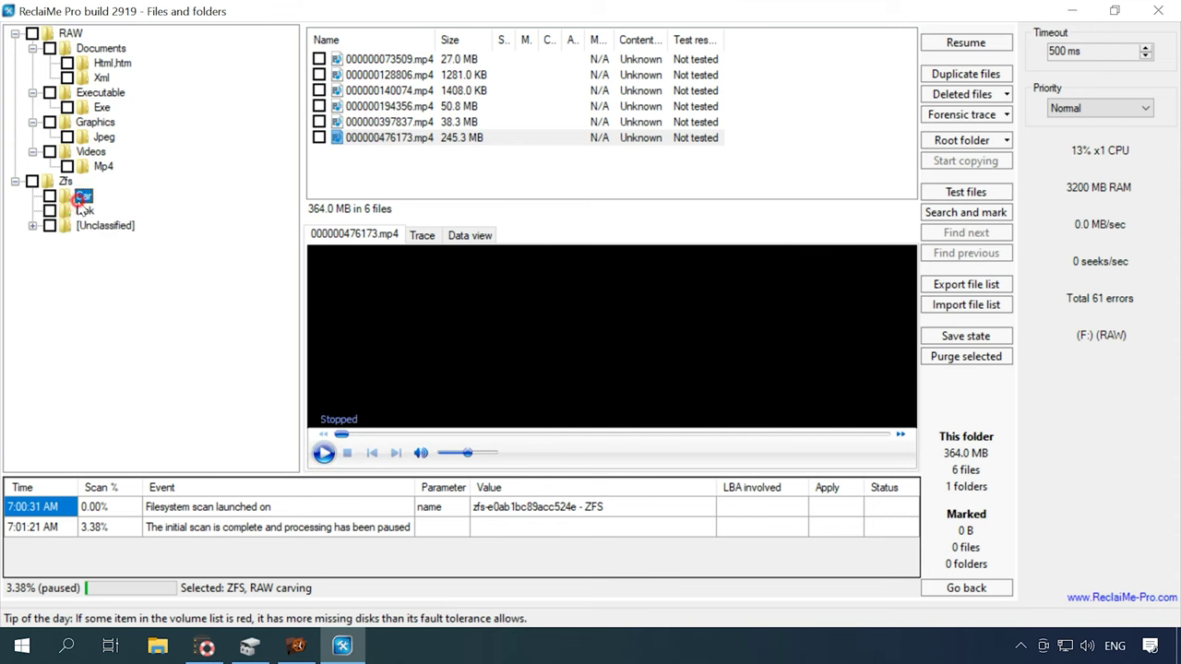
left_click(545, 122)
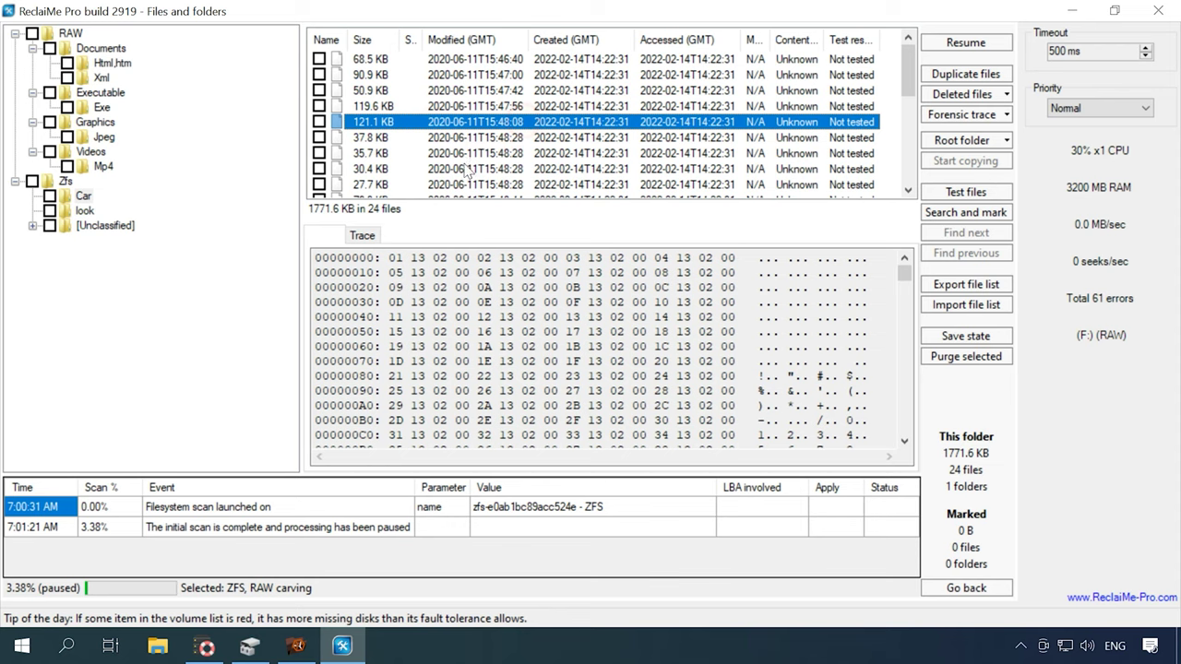
left_click(467, 168)
scroll(470, 169, "down", 5)
left_click(471, 168)
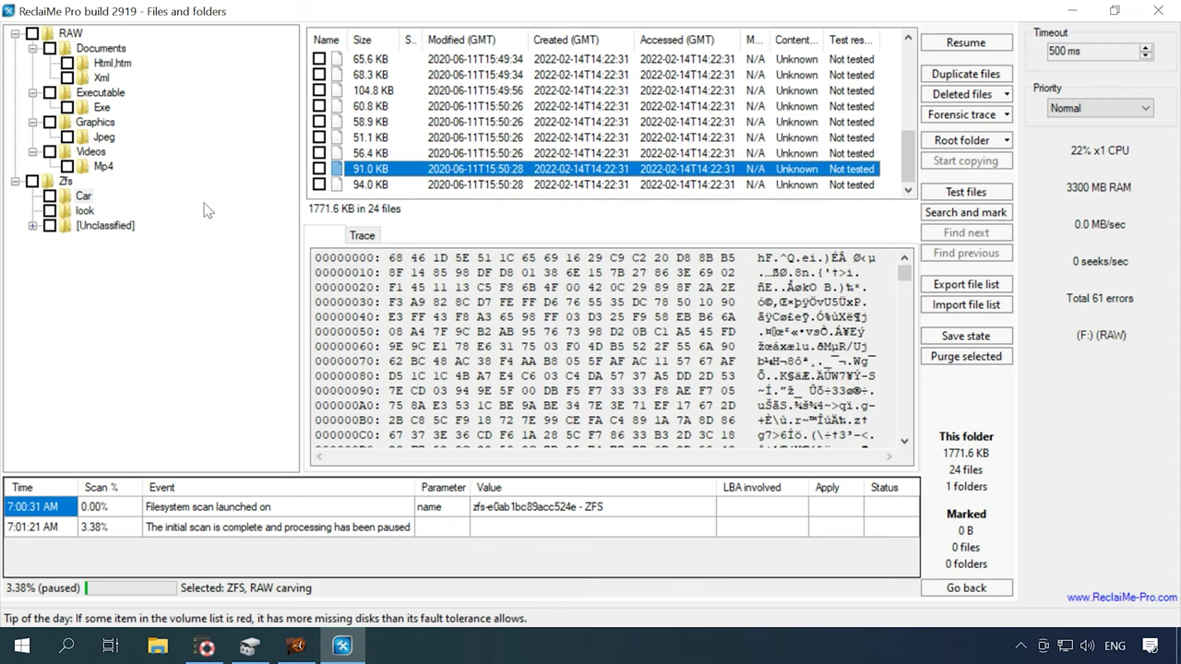
Step: Check the look folder and inspect the three files in the #0100 folder under [Unclassified]
left_click(85, 211)
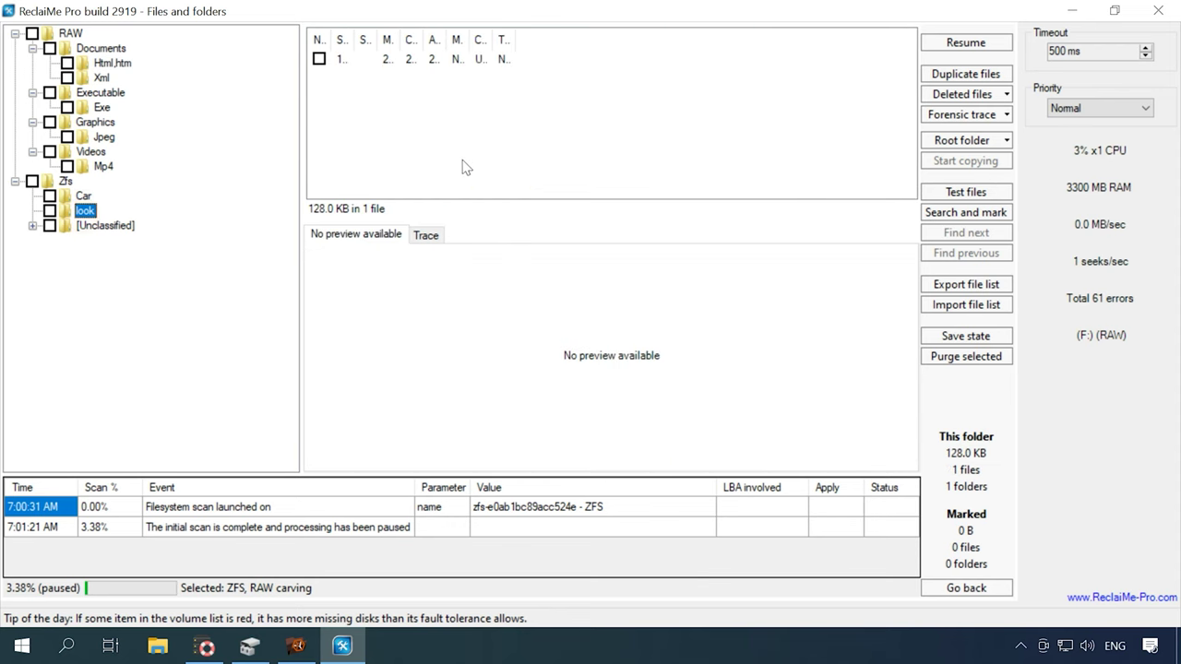
double_click(97, 226)
left_click(107, 240)
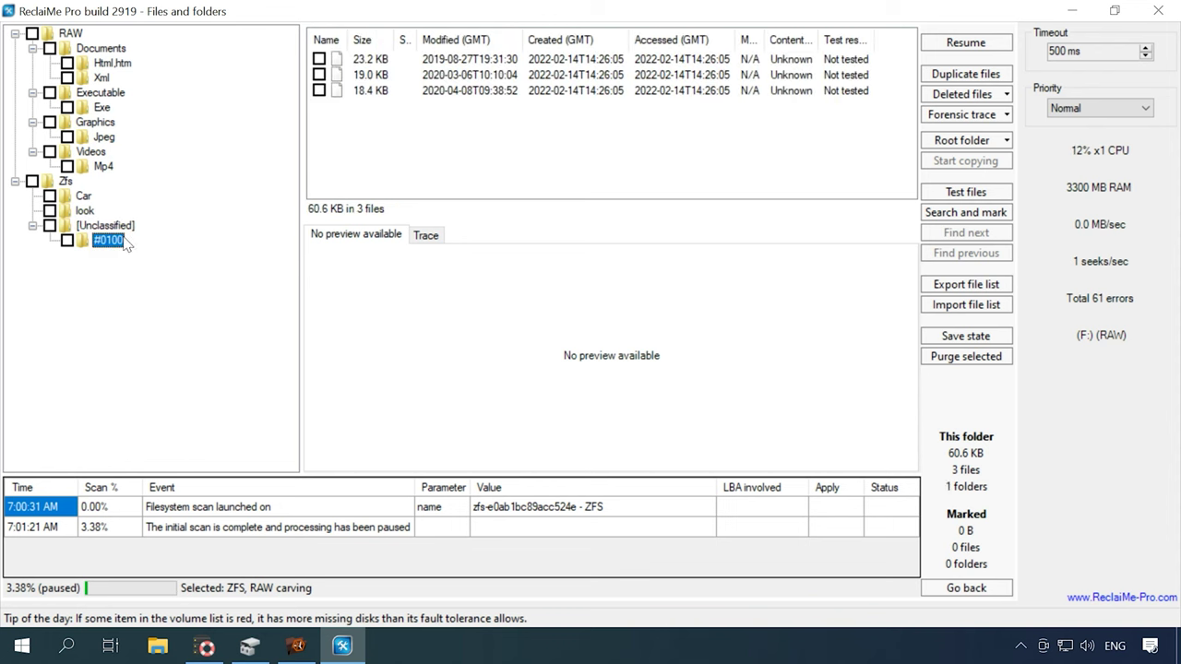
left_click(429, 61)
left_click(447, 75)
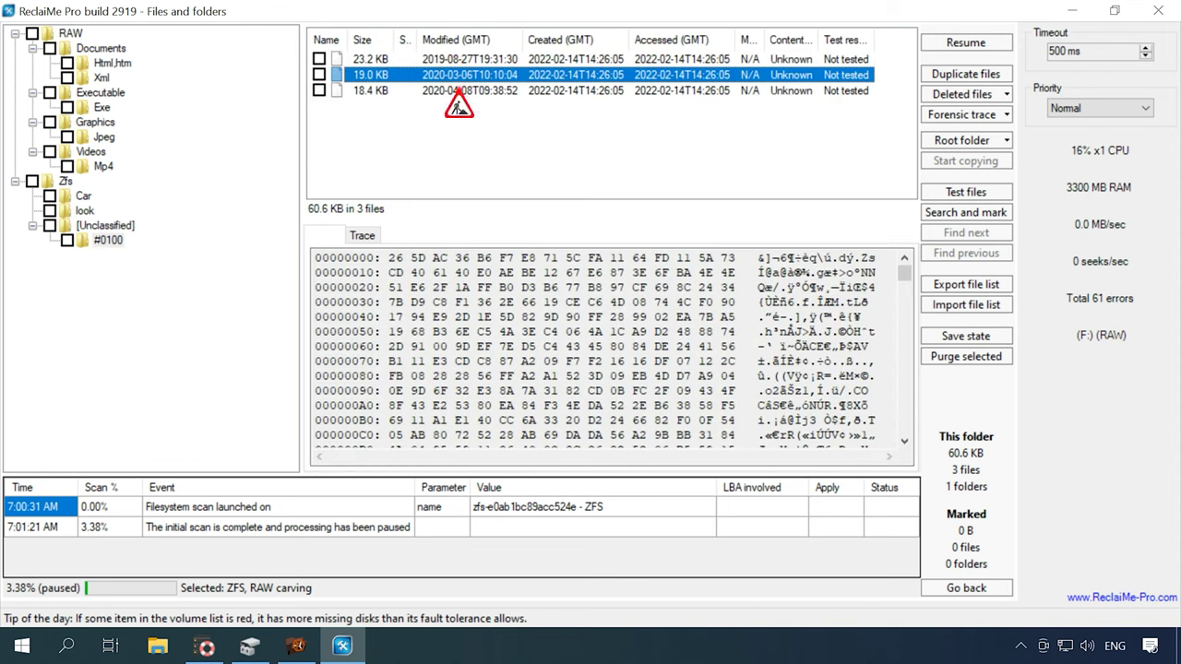
left_click(458, 90)
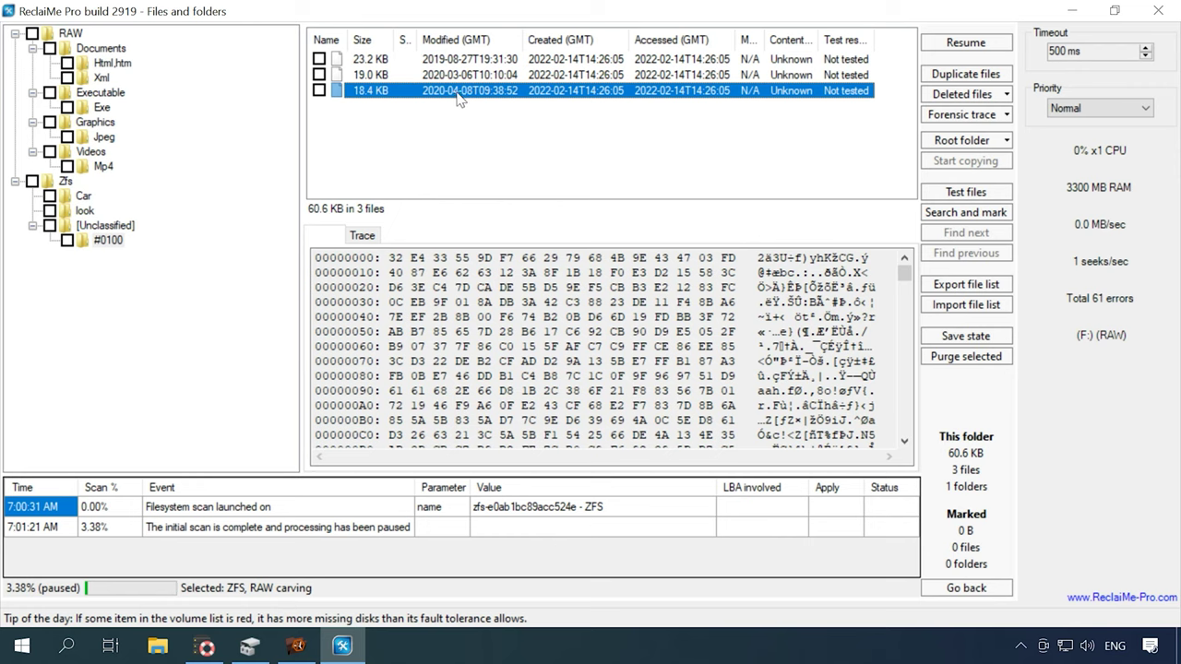
Step: Resume the paused ZFS scan, let it finish and look through the files found directly in the Zfs folder
left_click(966, 46)
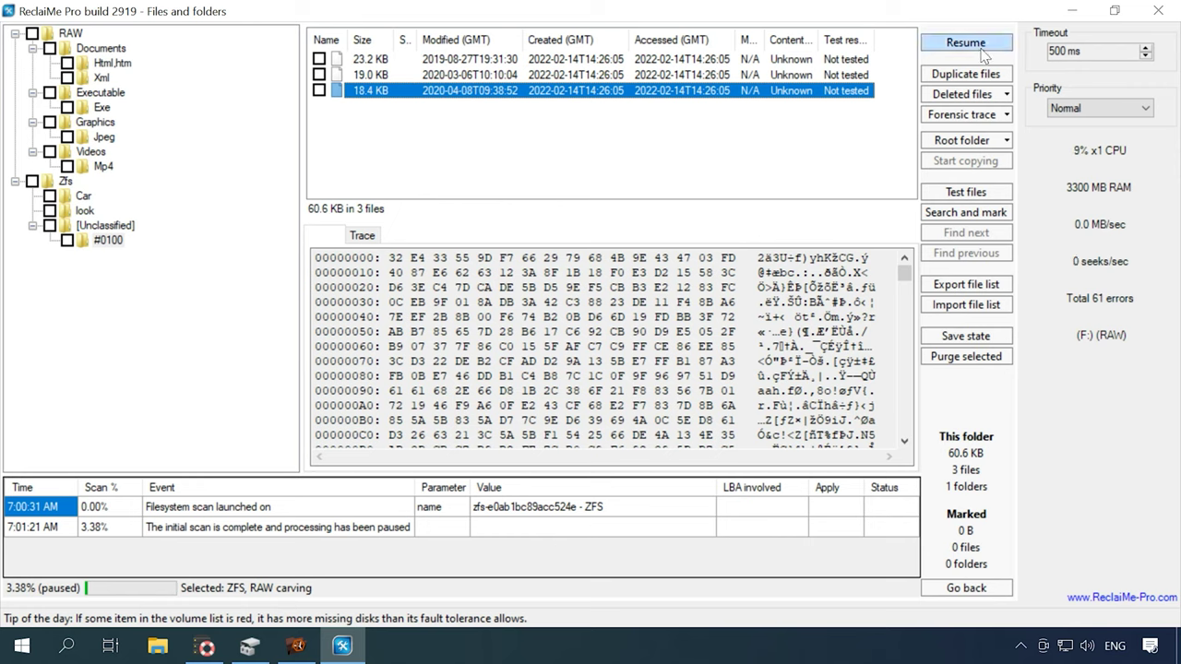
left_click(964, 48)
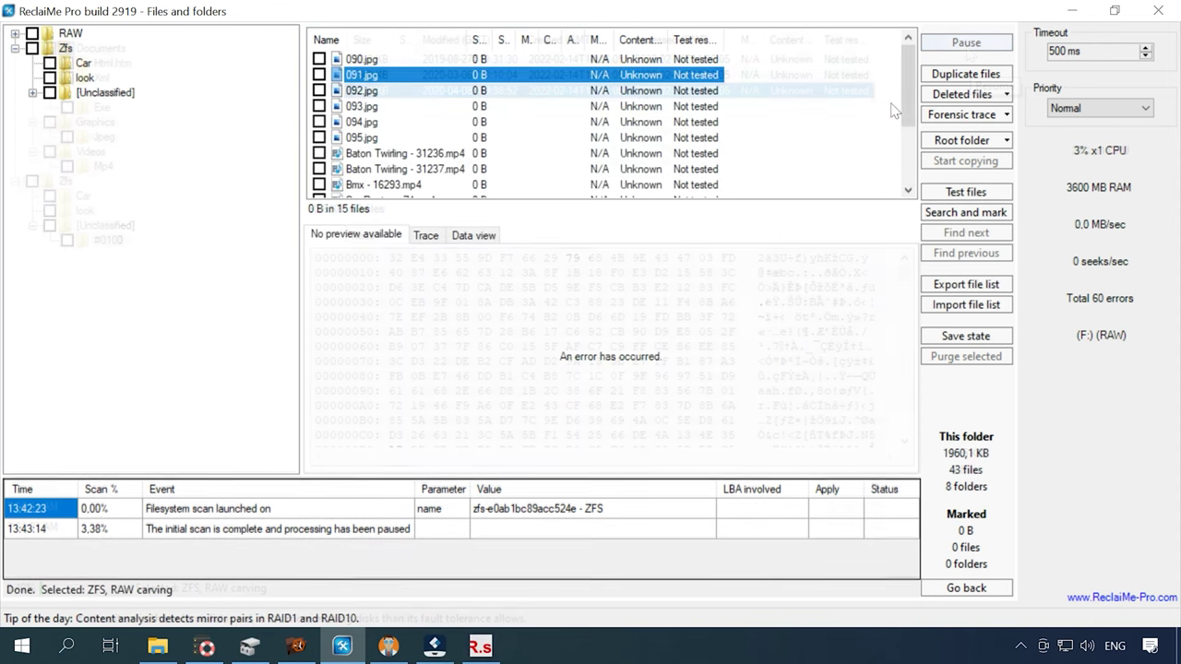
scroll(909, 106, "down", 2)
scroll(909, 107, "up", 2)
scroll(909, 106, "up", 1)
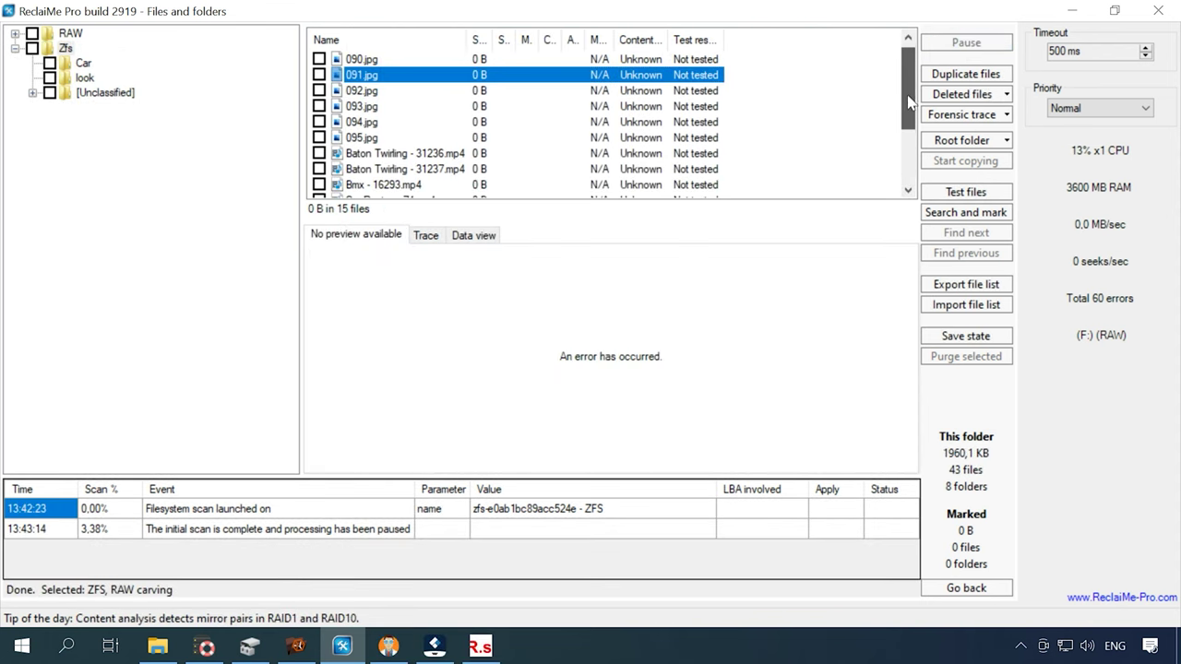
Step: Inspect the files in the Zfs folders Car, look and #0492 under [Unclassified] after the full scan
left_click(83, 63)
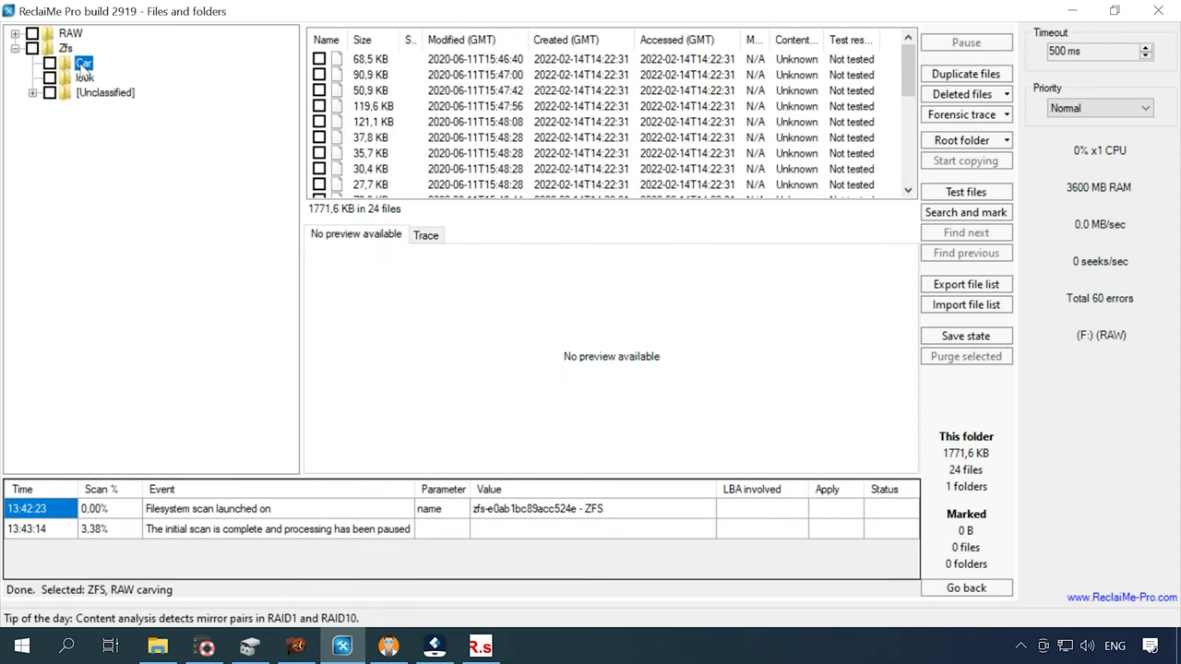
mouse_move(397, 79)
left_mouse_down()
mouse_move(376, 169)
mouse_move(378, 122)
left_mouse_up()
left_click(83, 79)
left_click(33, 92)
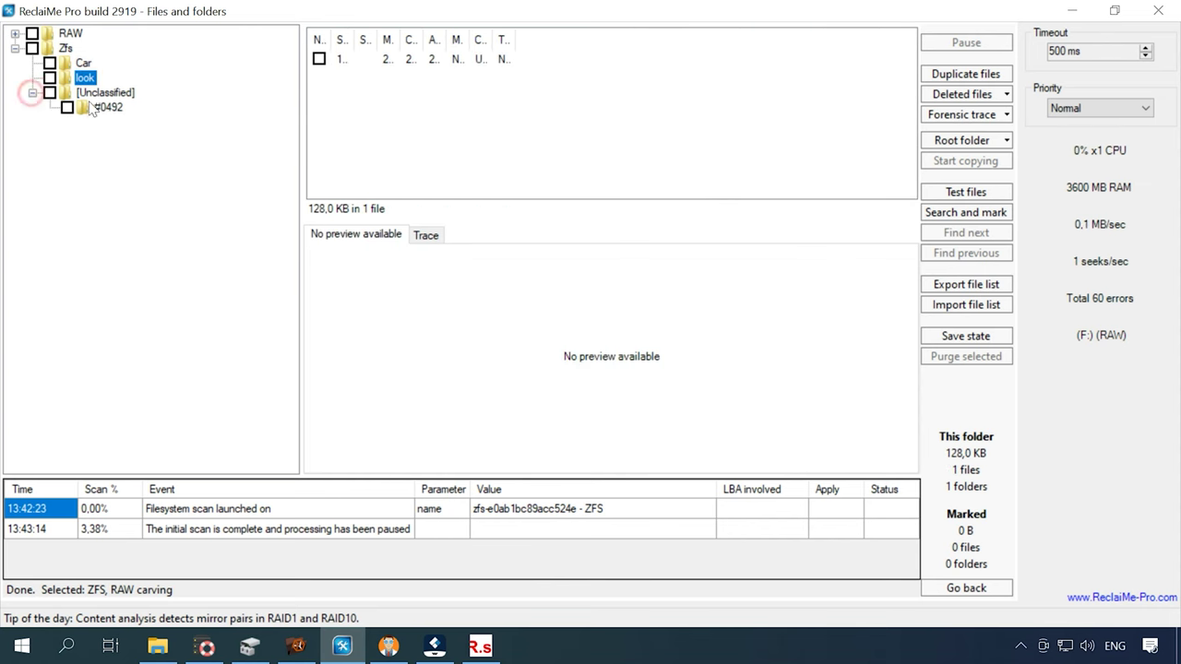
left_click(108, 107)
mouse_move(377, 77)
left_mouse_down()
mouse_move(374, 59)
mouse_move(375, 89)
left_mouse_up()
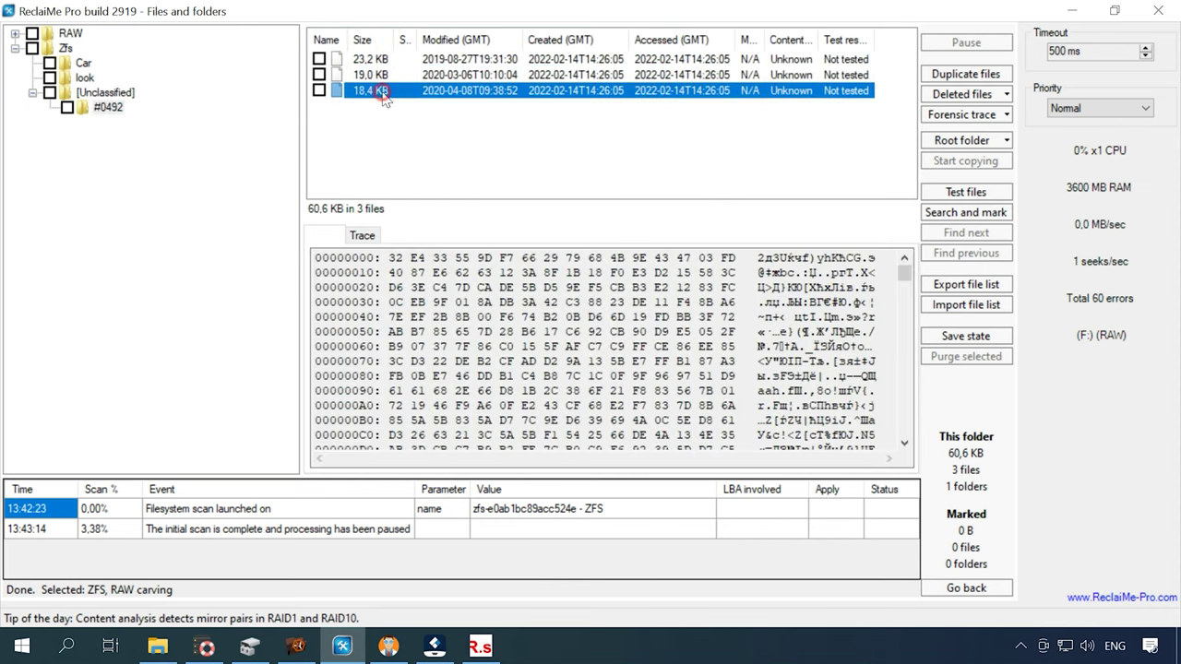
Step: Expand the RAW Compressed and Documents folders and preview the files in DocX from 000006740228.docx to 000030452304.docx
left_click(57, 33)
left_click(98, 48)
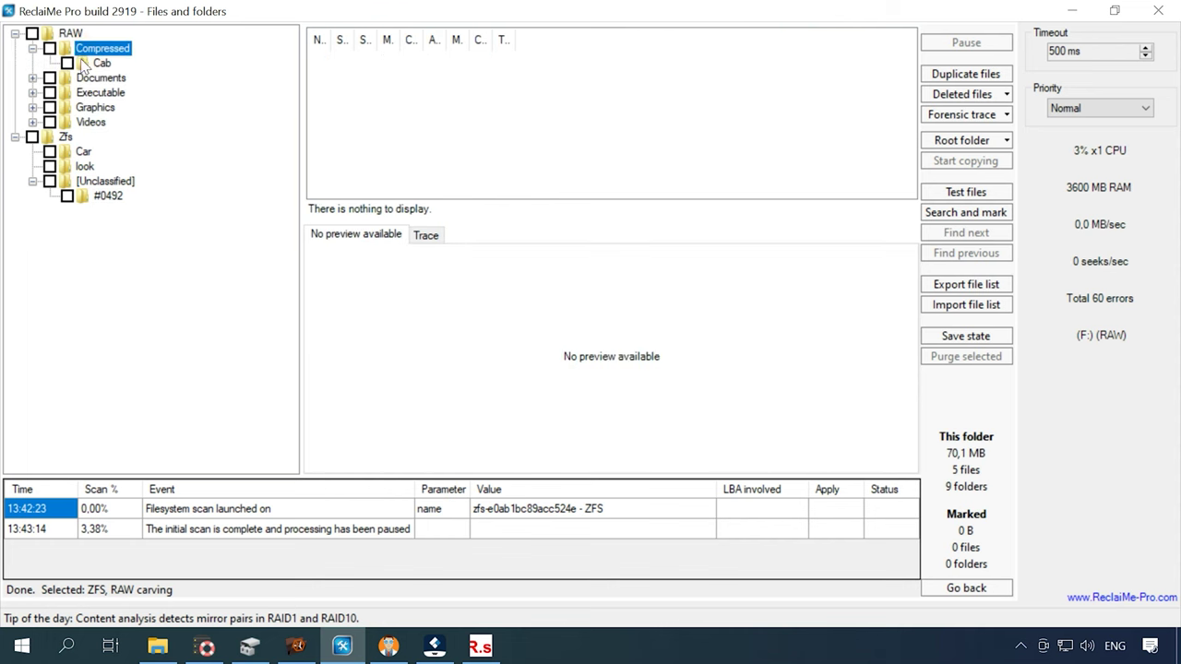
left_click(102, 79)
left_click(106, 92)
left_click(396, 59)
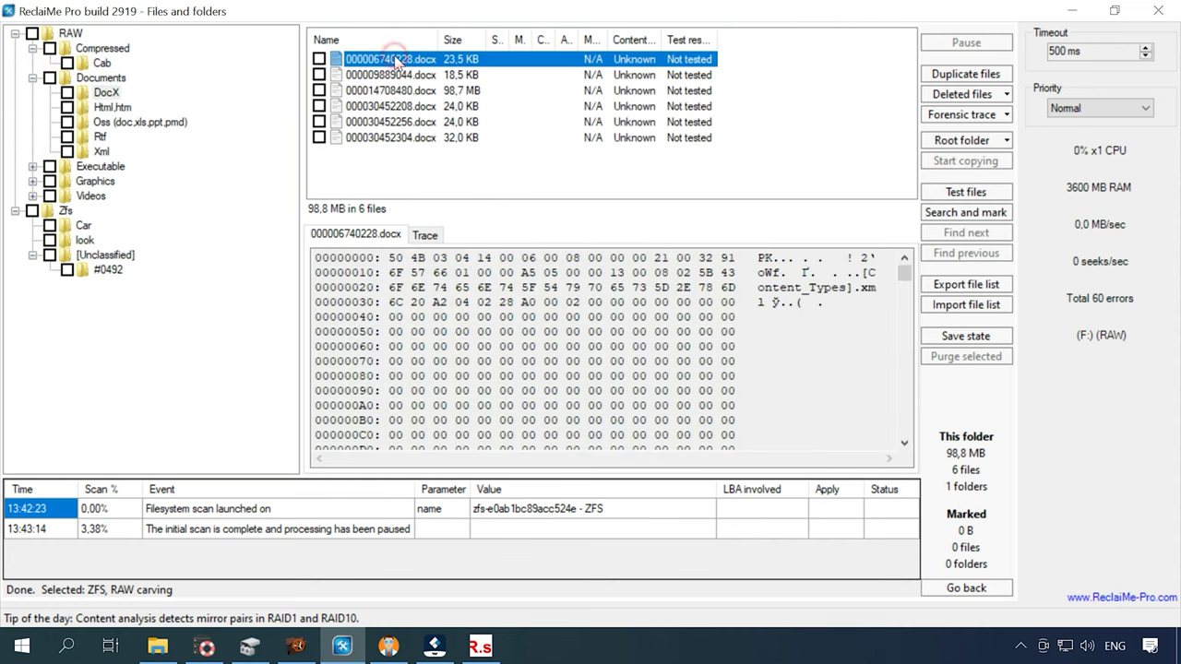
key("Down")
key("Down")
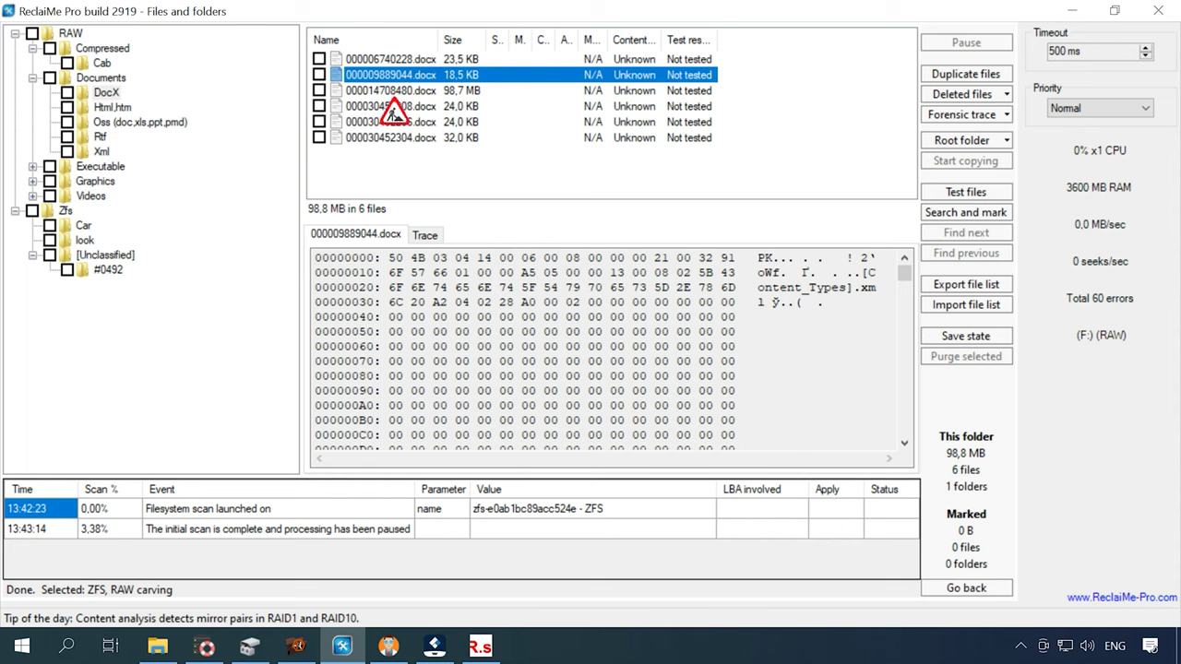
key("Down")
key("Down")
left_click(335, 137)
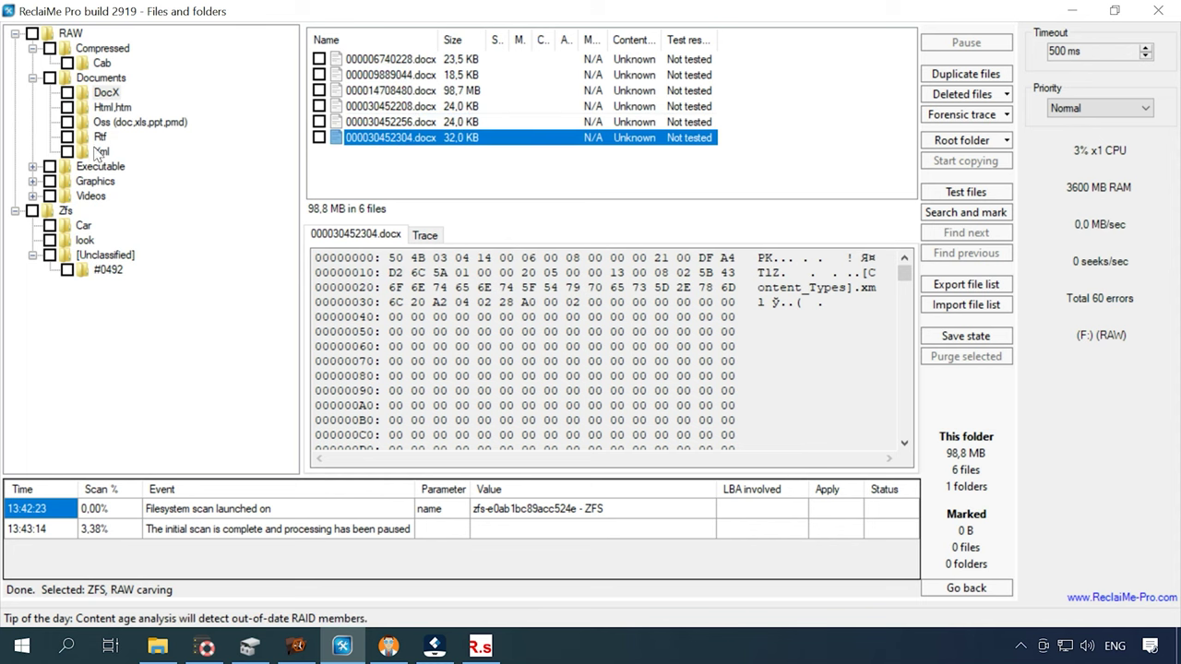
Step: Expand the RAW Executable and Graphics folders and preview the pictures in the Jpeg folder up to 000000037007.jpeg and its neighbours
left_click(33, 166)
left_click(32, 195)
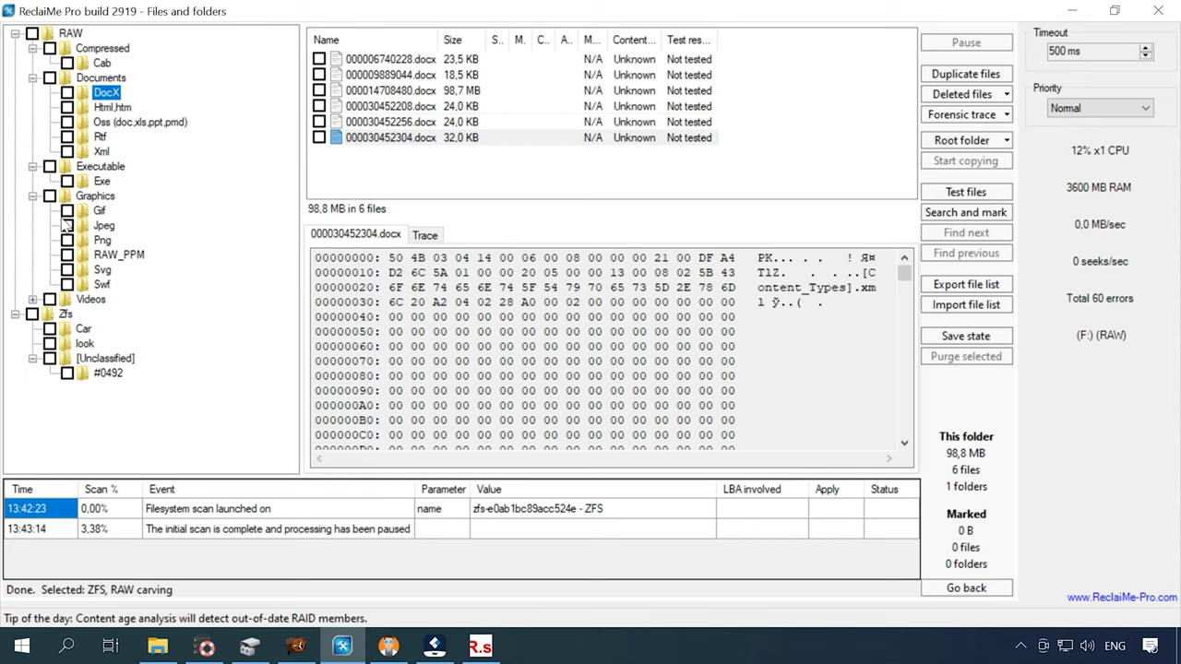
left_click(103, 225)
left_click(415, 60)
key("Down")
key("Down")
key("Down")
key("Down")
key("Down")
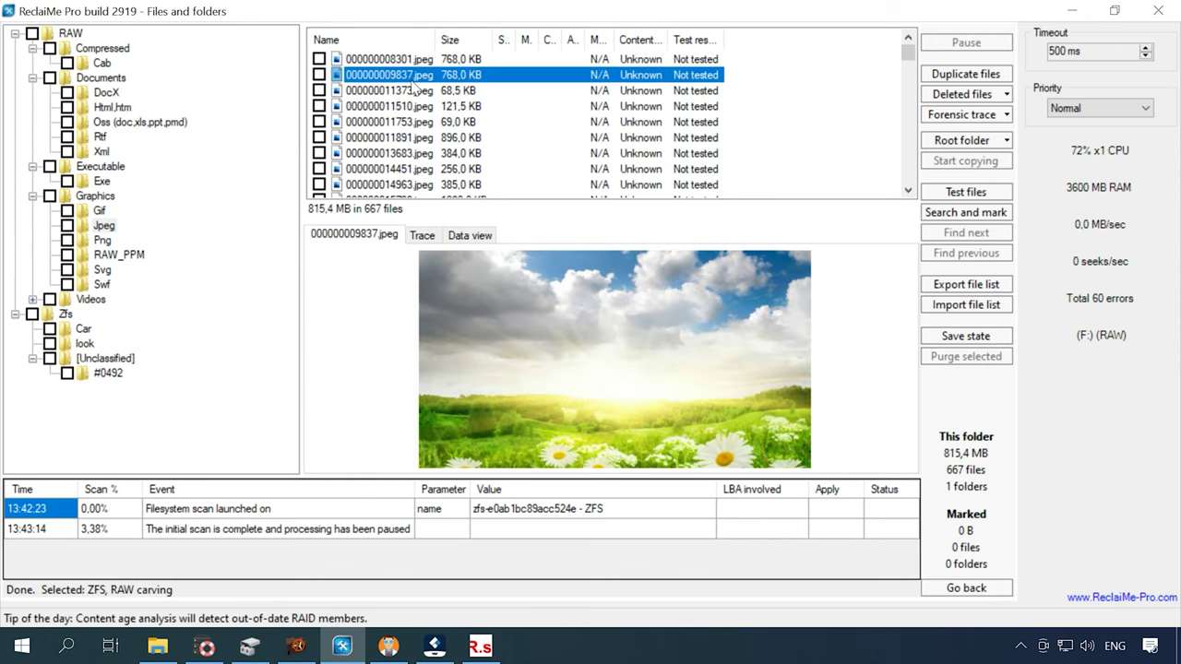
key("Down")
key("Down")
key("Down")
key("Down")
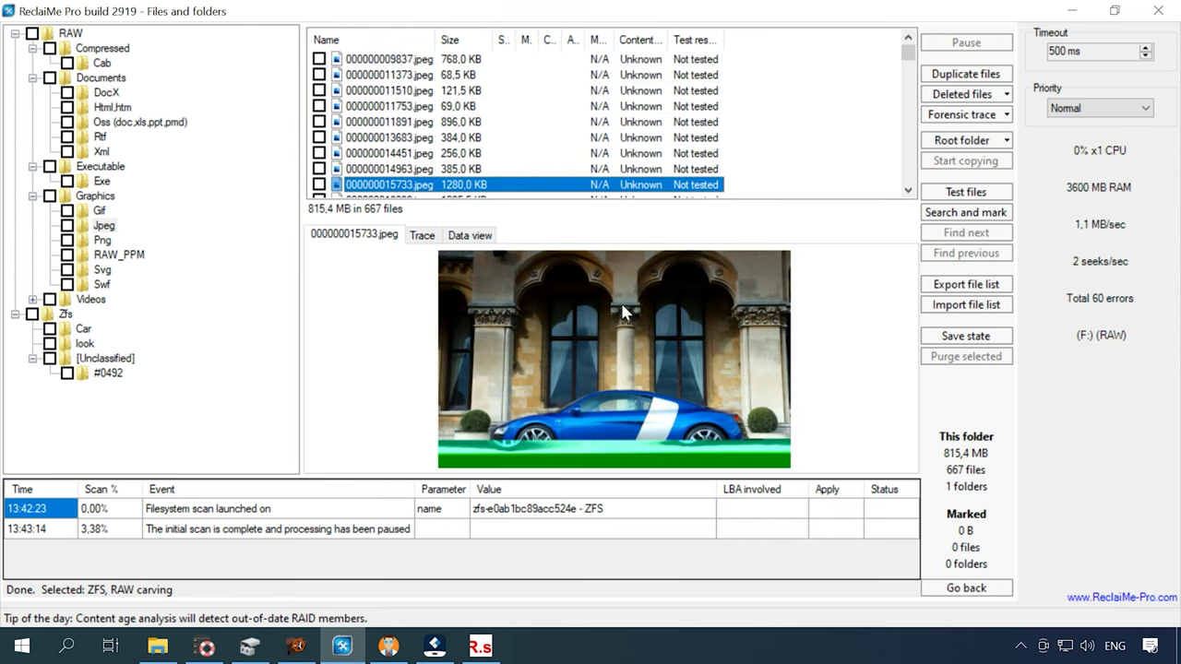
key("Down")
key("Down")
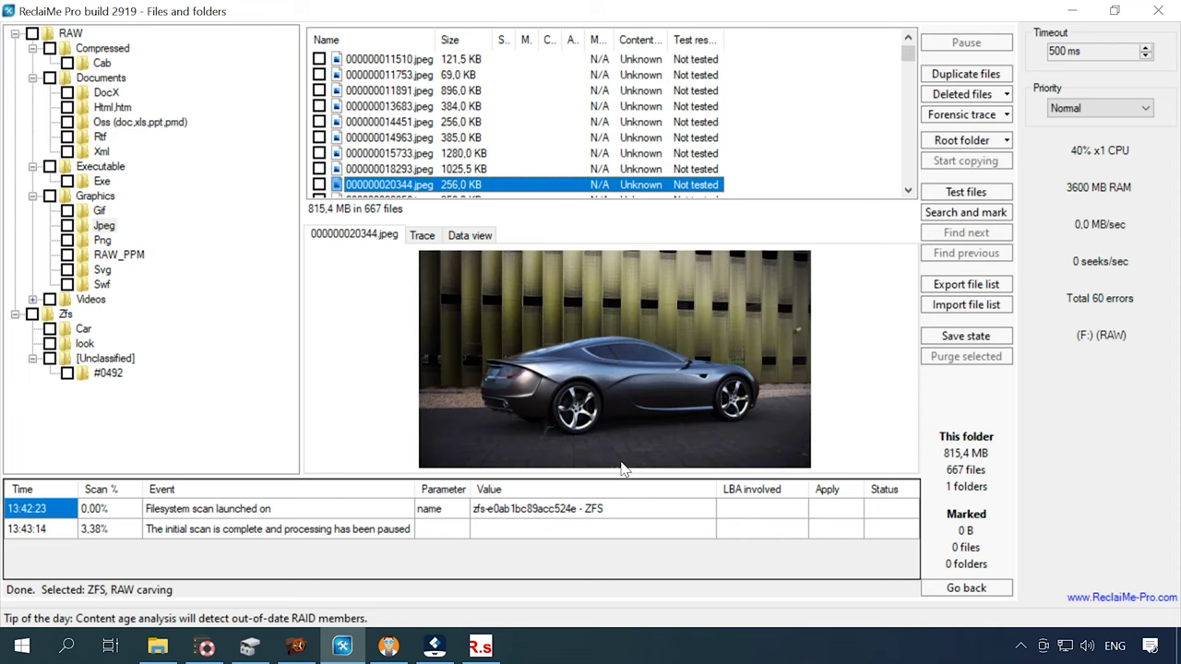
key("Up")
key("Down")
key("Down")
key("Down")
key("Down")
key("Down")
key("Down")
key("Down")
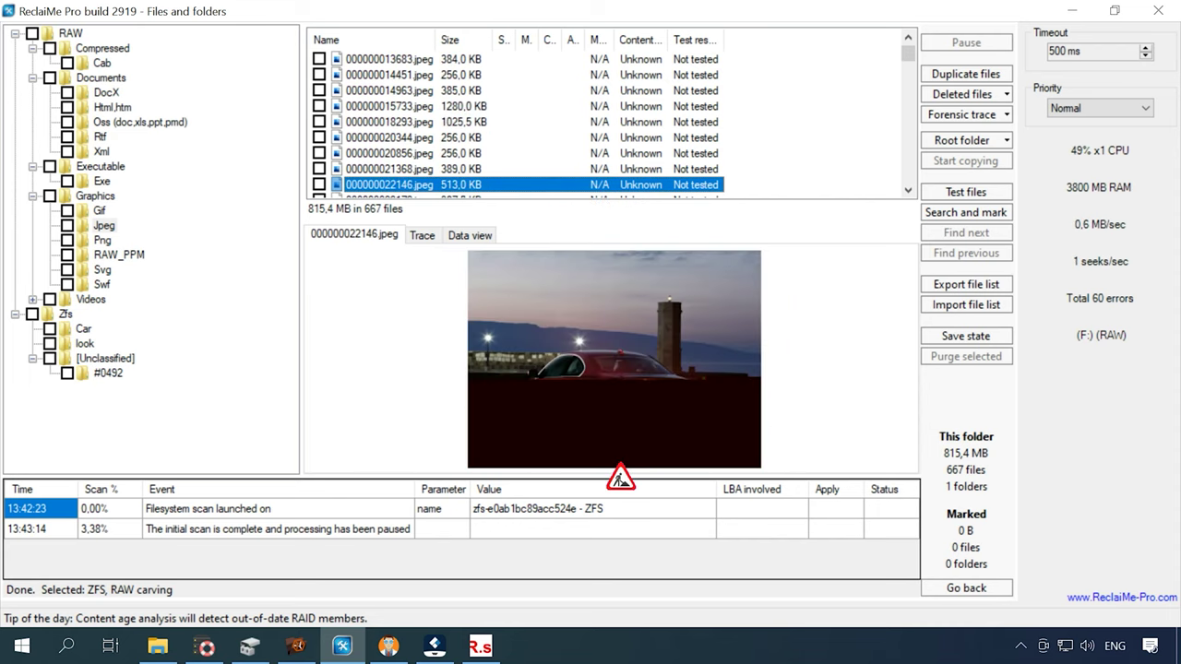
key("Down")
key("Down")
key("Down")
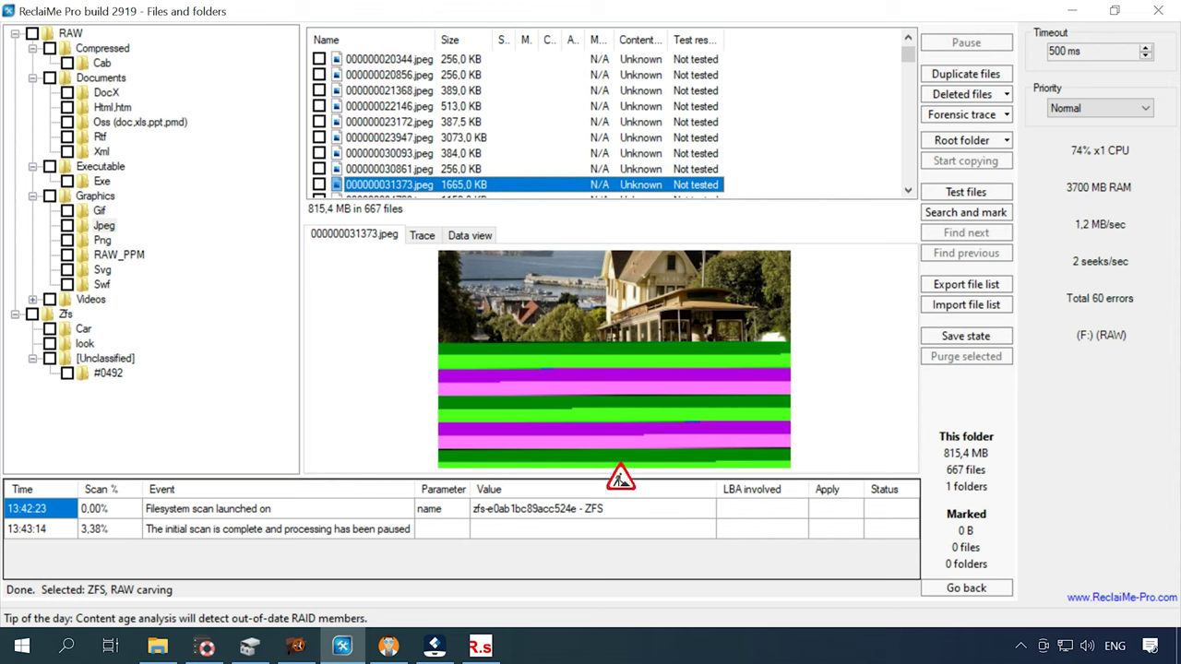
key("Down")
key("Down")
key("Up")
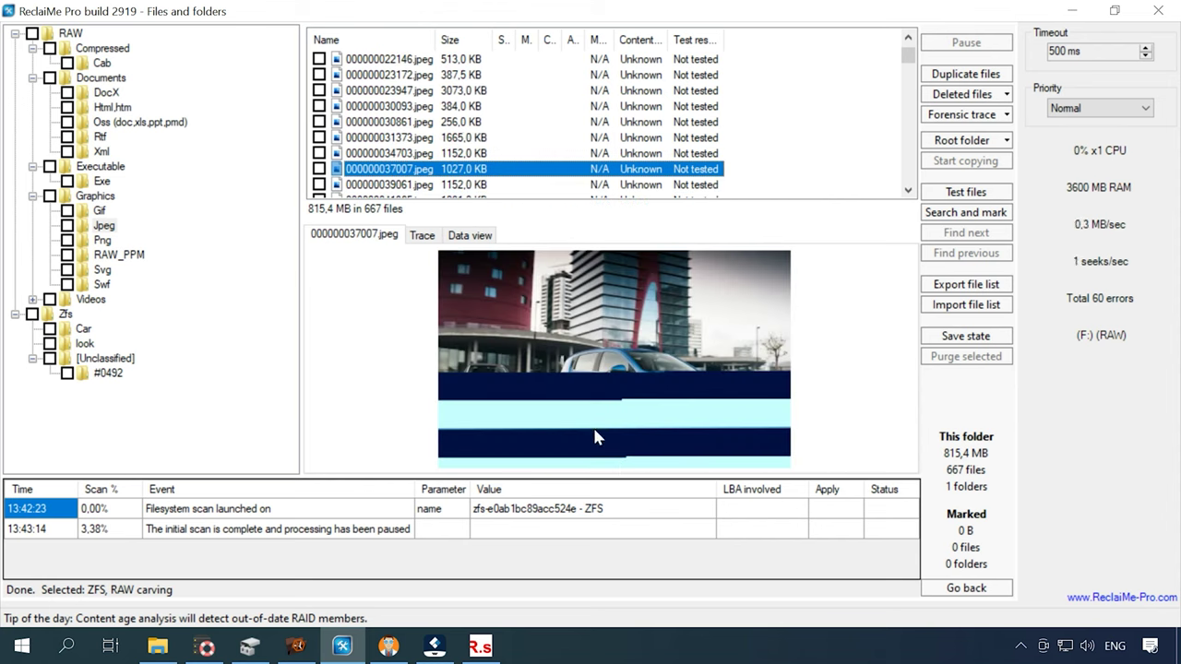
Step: Open the Mp4 folder under Videos and play back 000006382413.mp4 and 000006408282.mp4
left_click(32, 299)
left_click(102, 314)
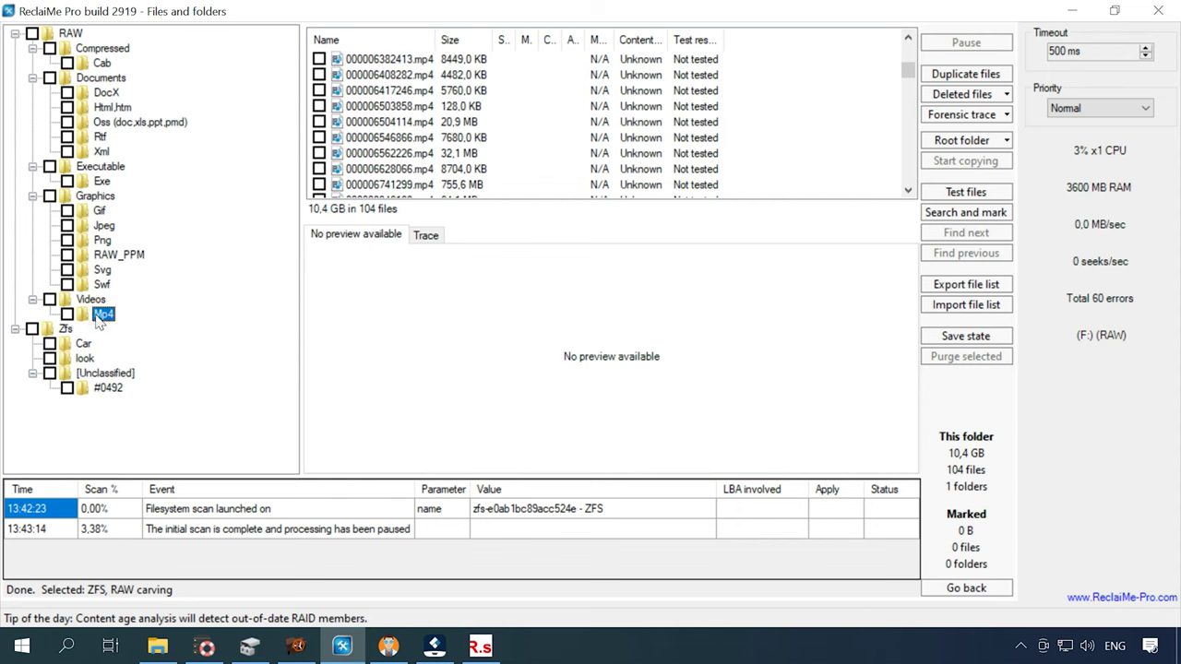
left_click(406, 60)
left_click_drag(544, 437, 681, 438)
left_click(387, 75)
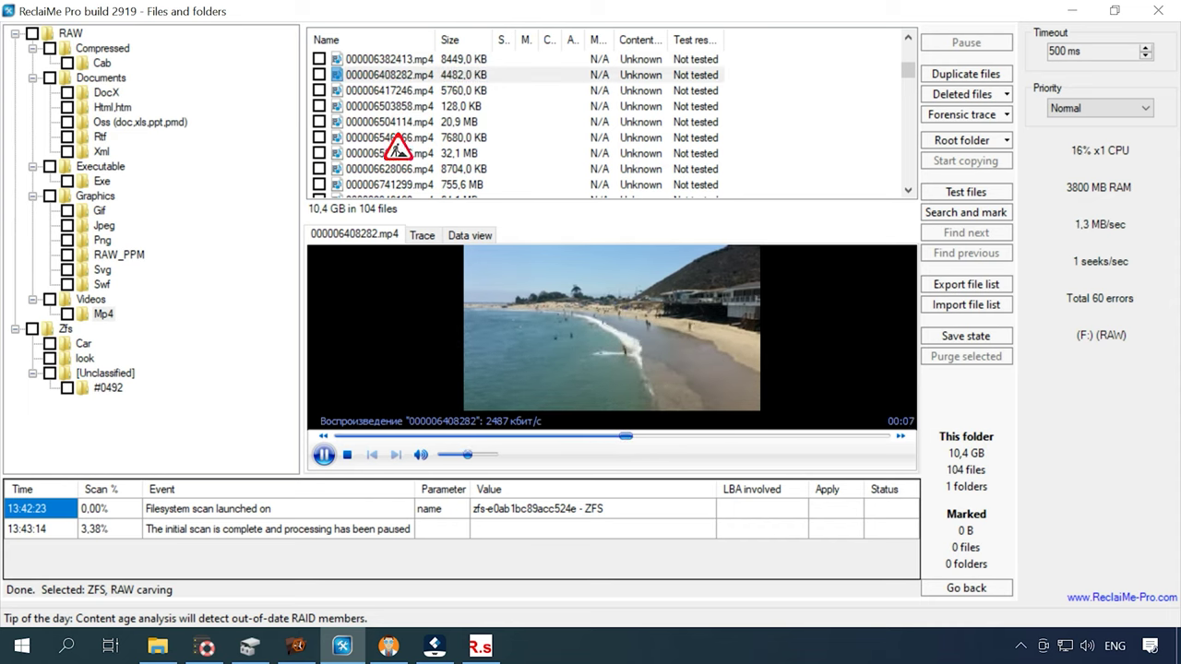
Step: Play back the carved videos 000006417246.mp4, 000006503858.mp4 and 000006504114.mp4
left_click(387, 90)
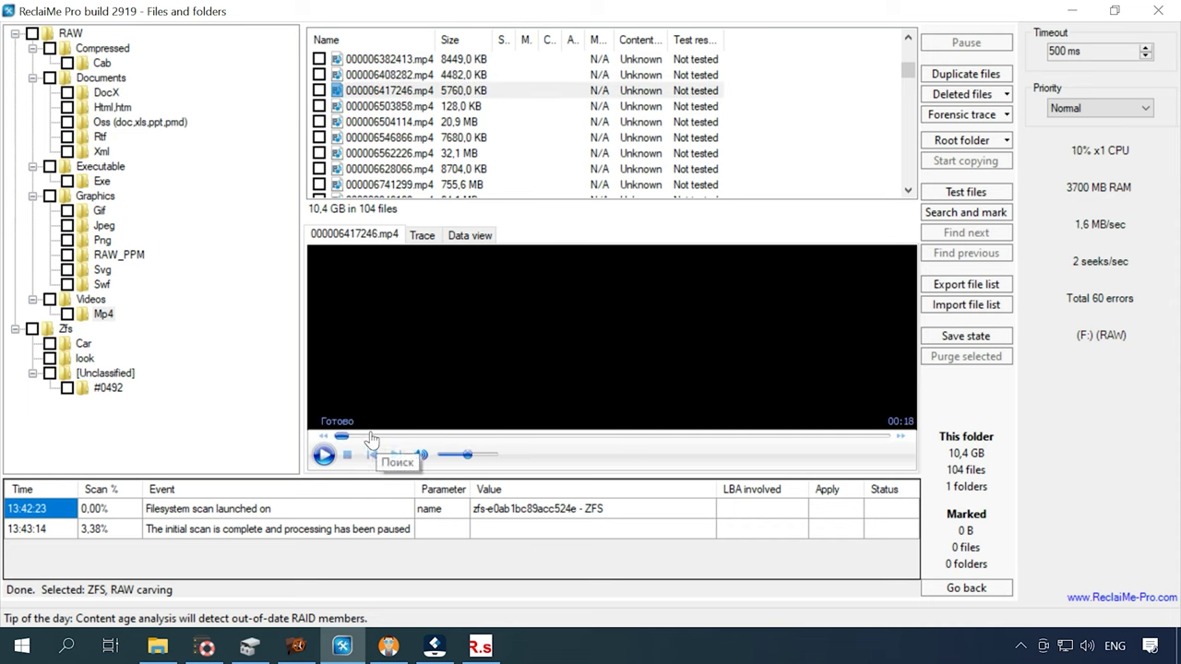
left_click(323, 454)
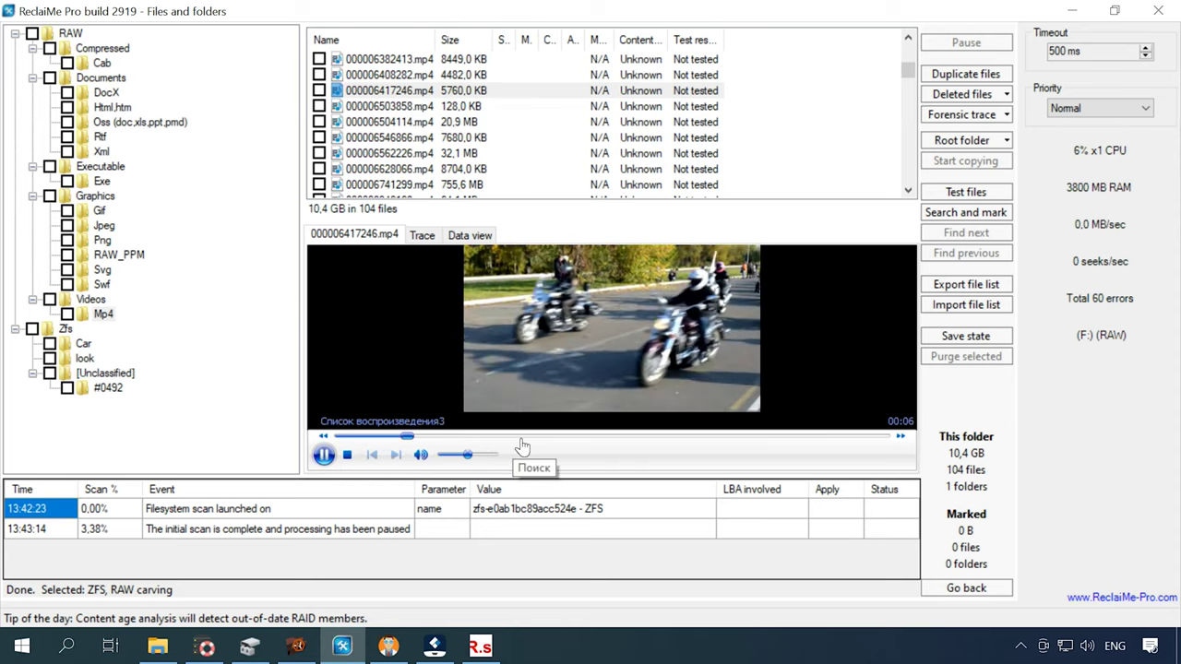
left_click(420, 106)
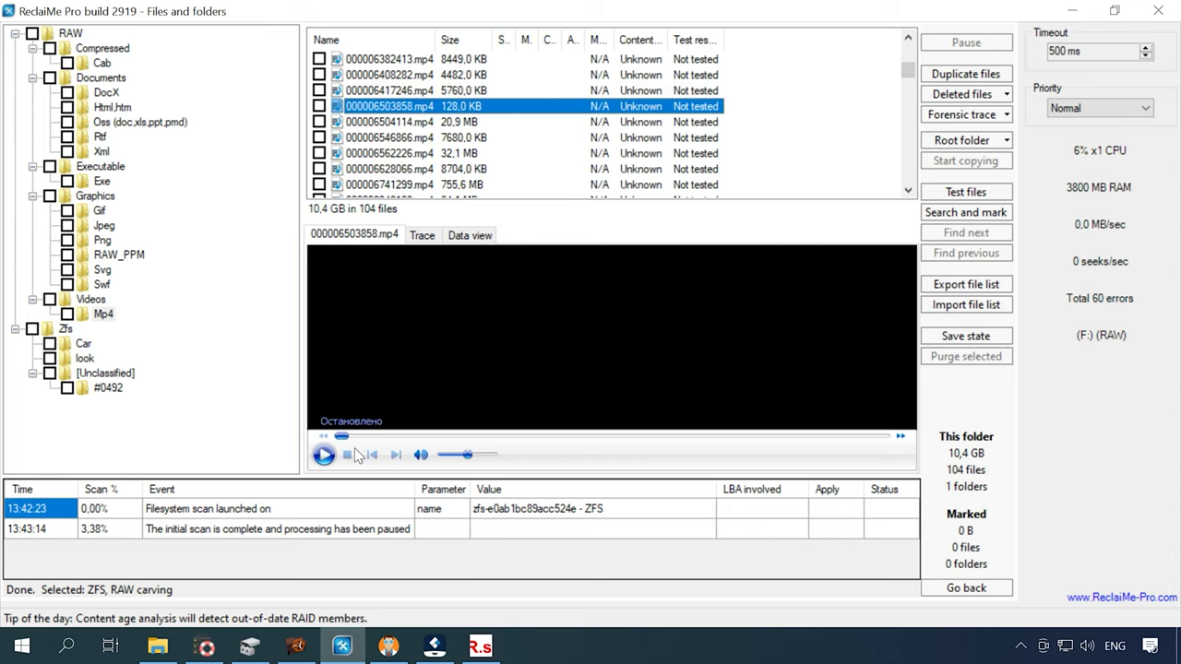
left_click(324, 455)
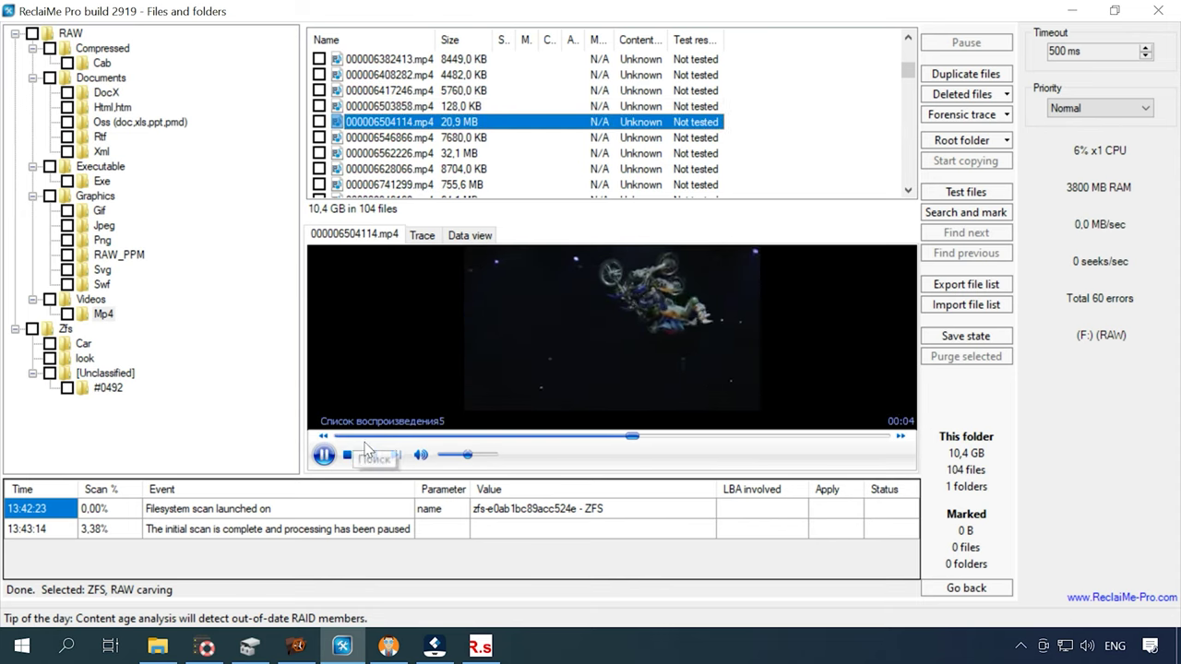
left_click(351, 452)
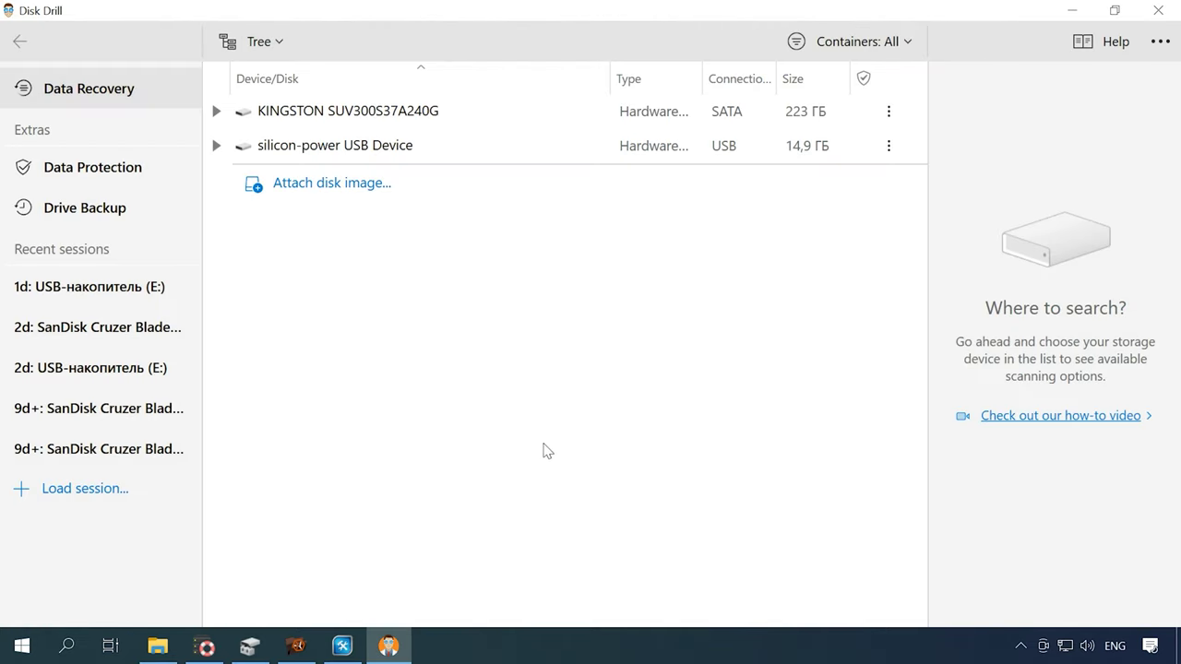
Step: Search the silicon-power USB Device's volume USB-накопитель (E:) for lost data with All recovery methods
left_click(216, 145)
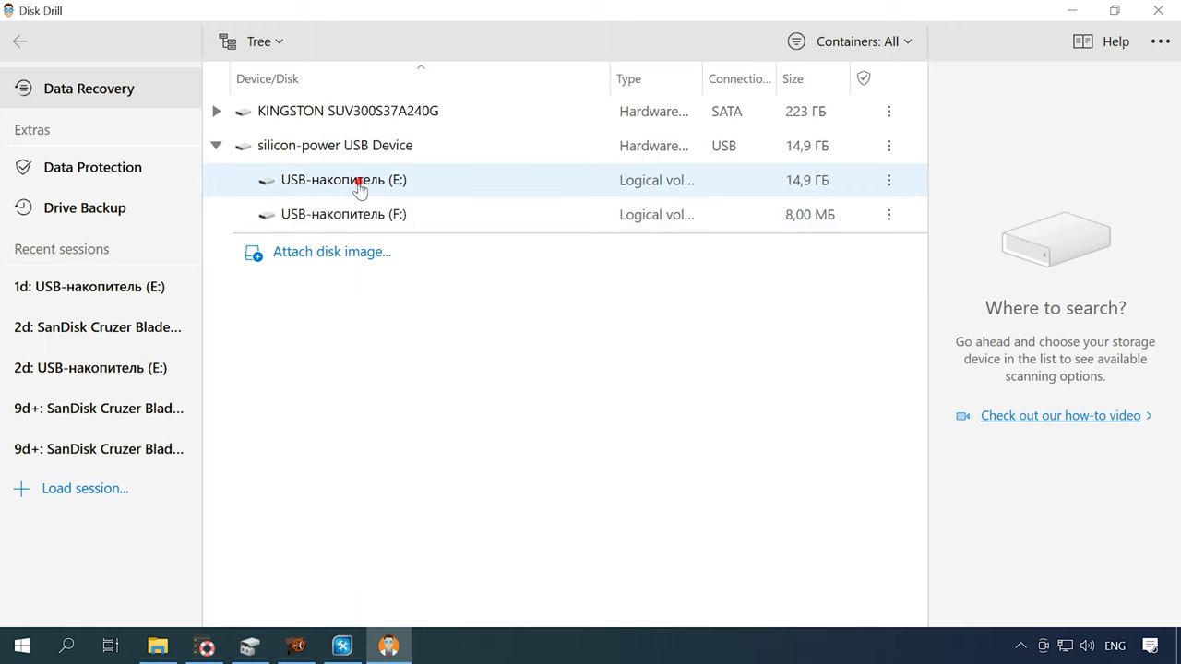
left_click(361, 181)
left_click(1155, 311)
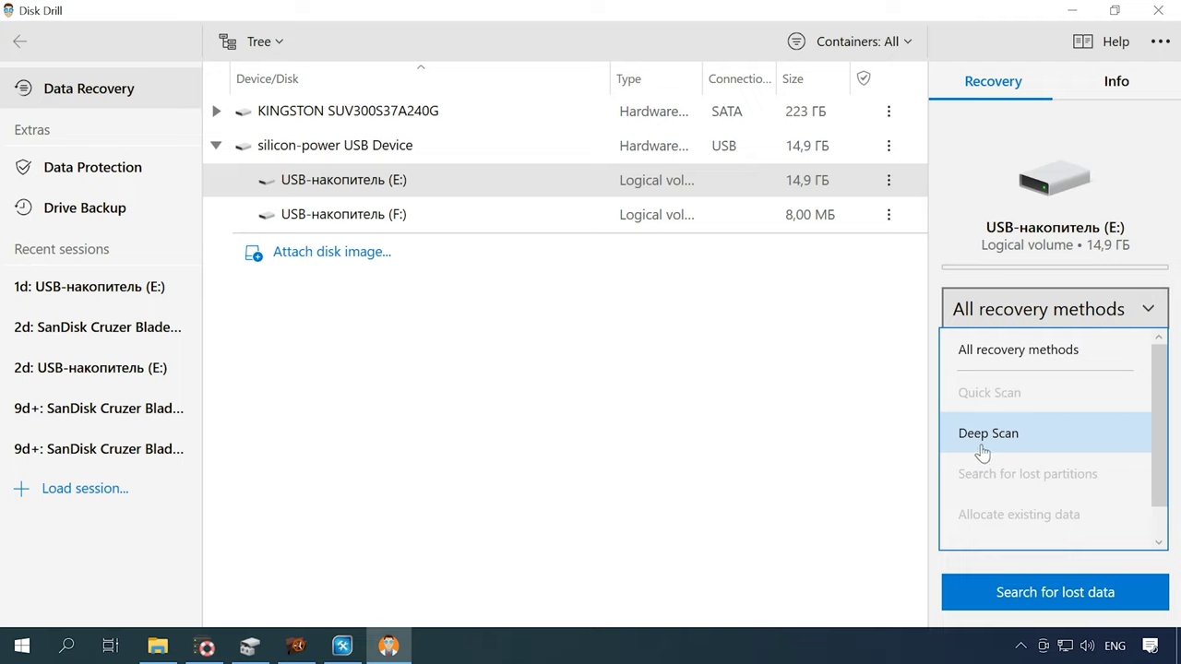
left_click(1146, 312)
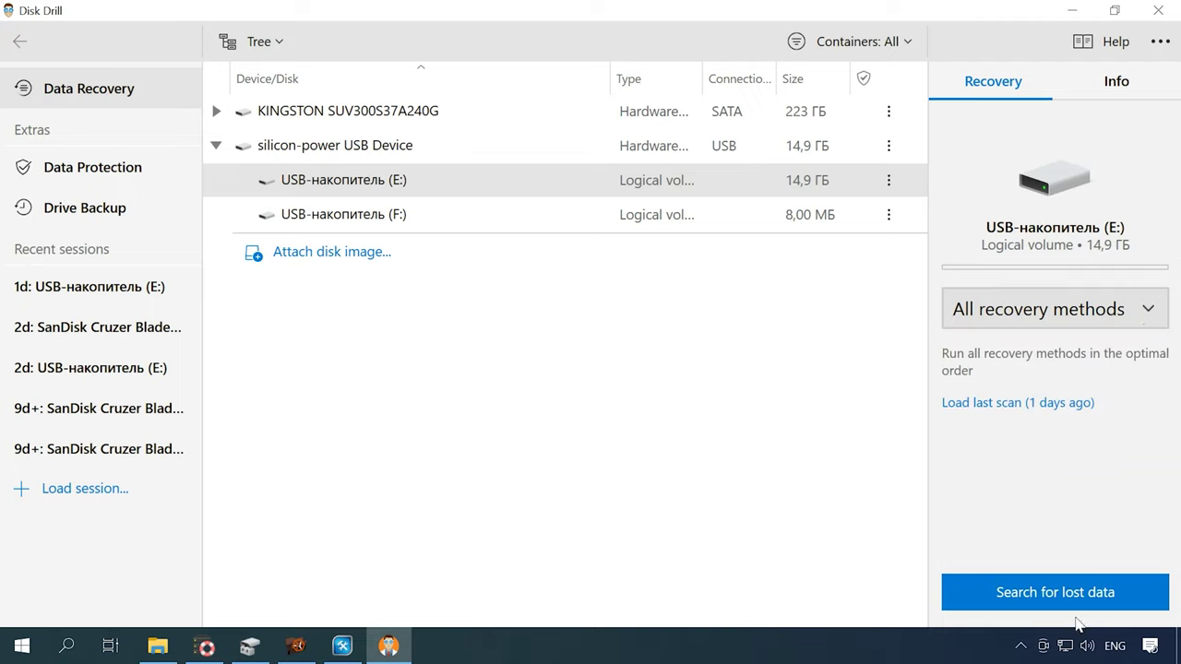
left_click(1099, 599)
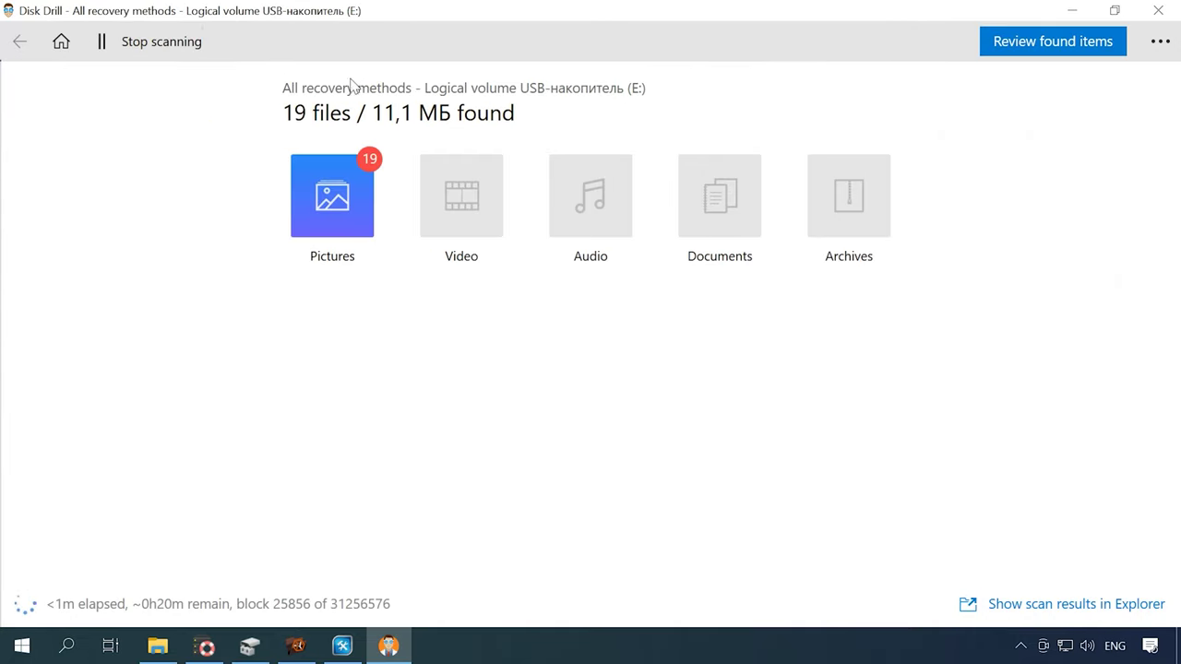
Step: Review the found pictures and all files, let the scan finish and dismiss its completion notice
left_click(293, 165)
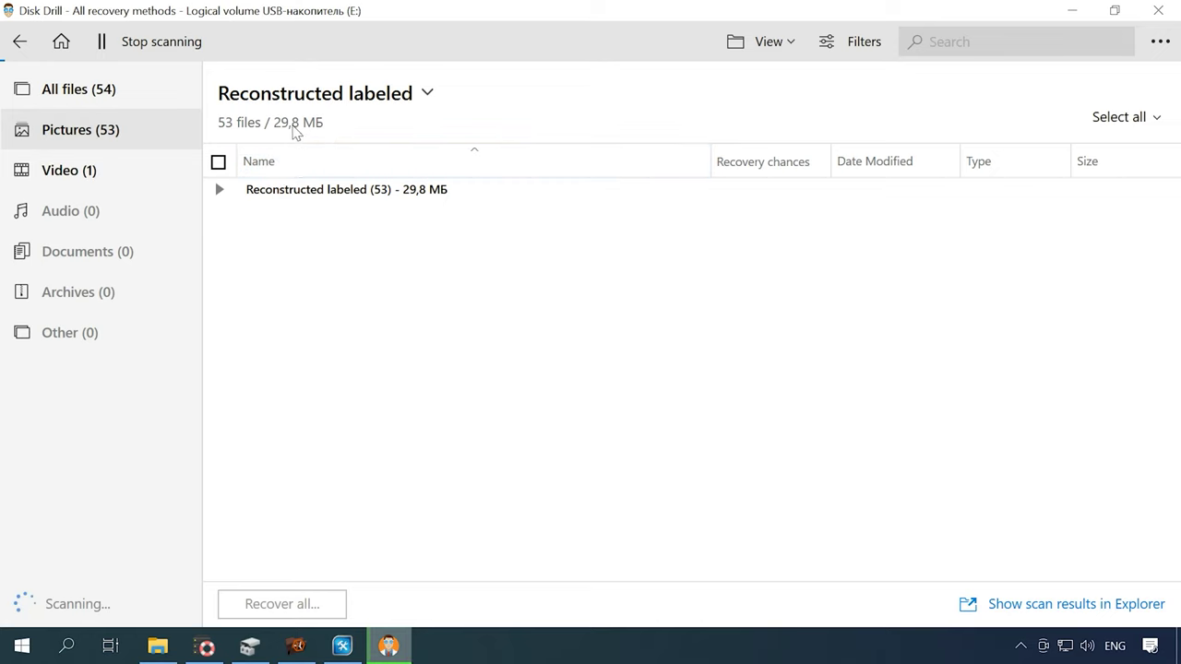
left_click(61, 89)
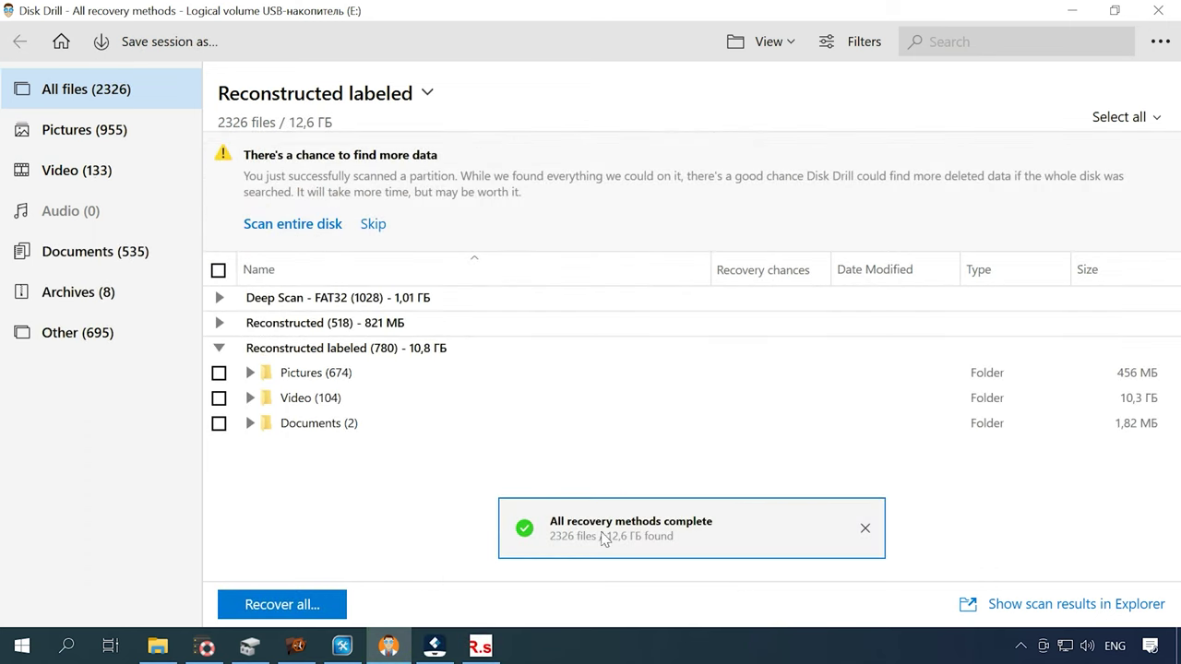
left_click(865, 529)
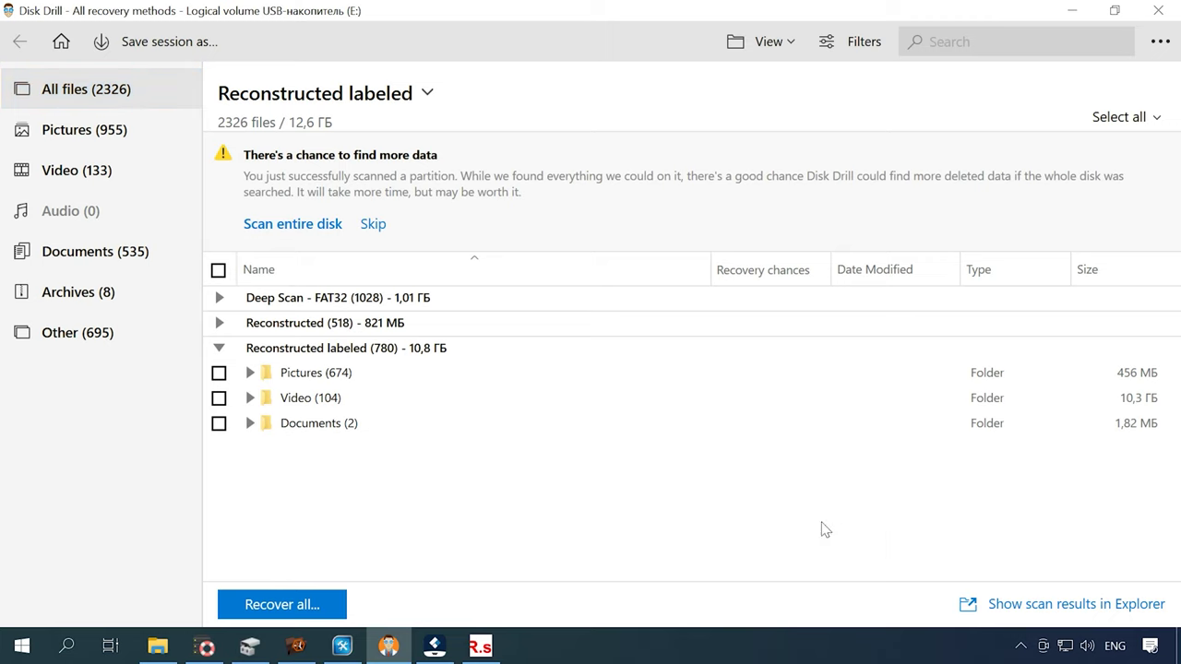
Step: Expand the jpg folder in Pictures under Reconstructed labeled and preview the images numbered 000000 to 000009
left_click(252, 373)
left_click(297, 400)
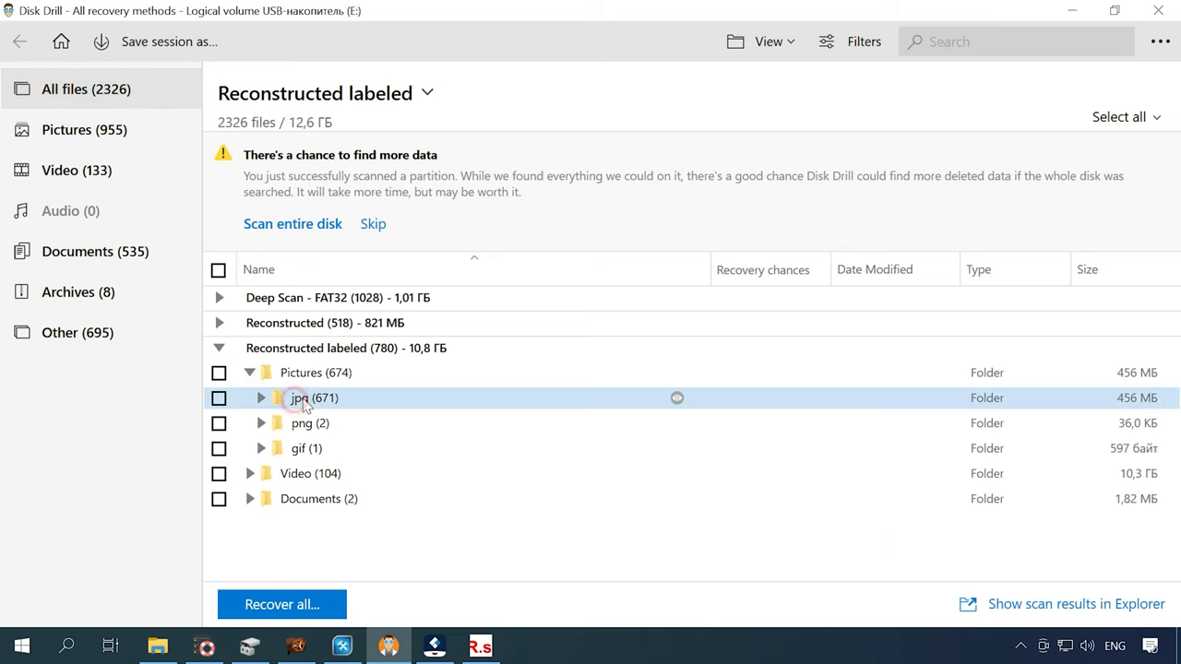
left_click(263, 399)
left_click(369, 420)
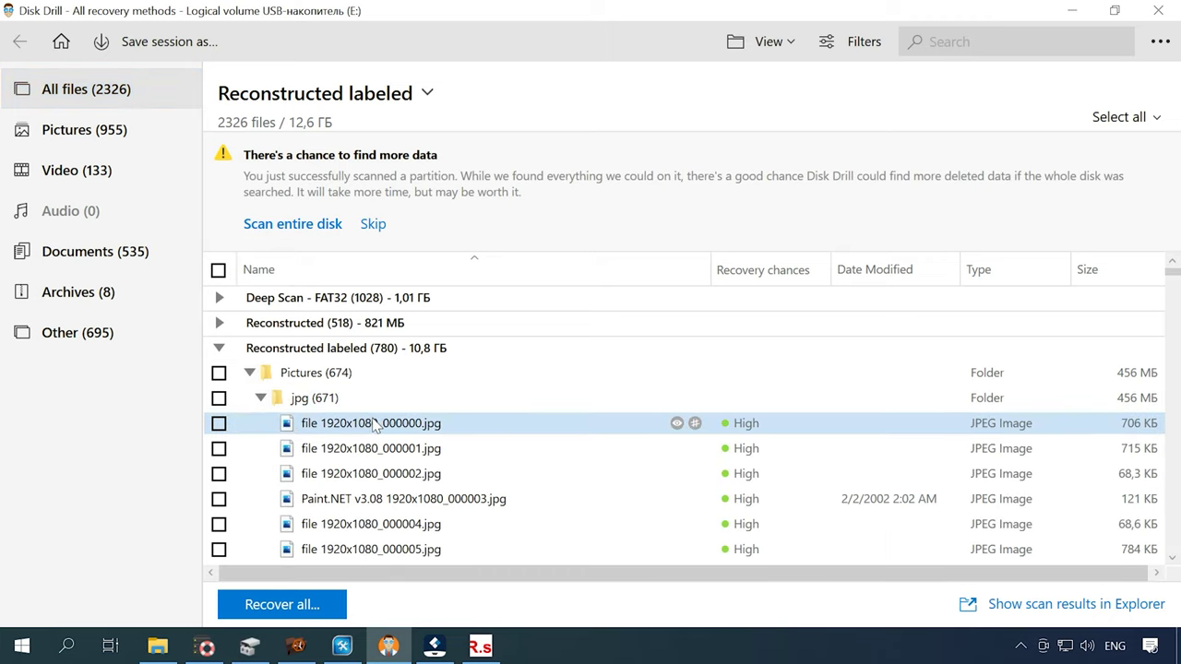
left_click(674, 423)
key("Down")
key("Down")
key("Down")
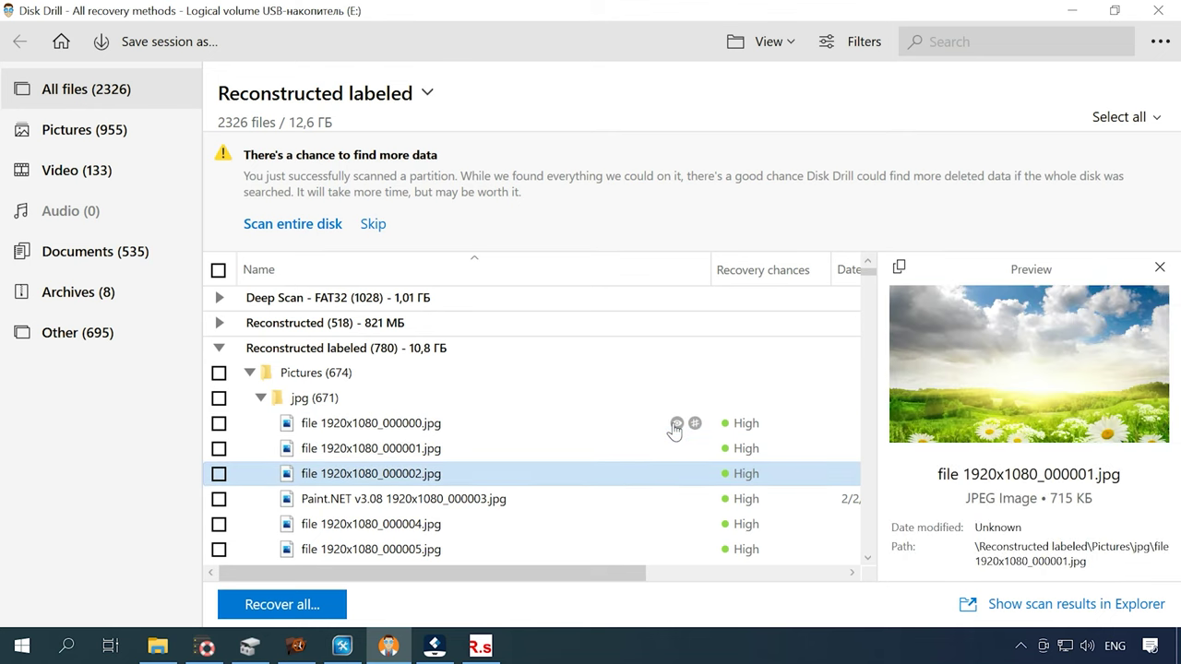
key("Down")
key("Down")
key("Down")
key("Down")
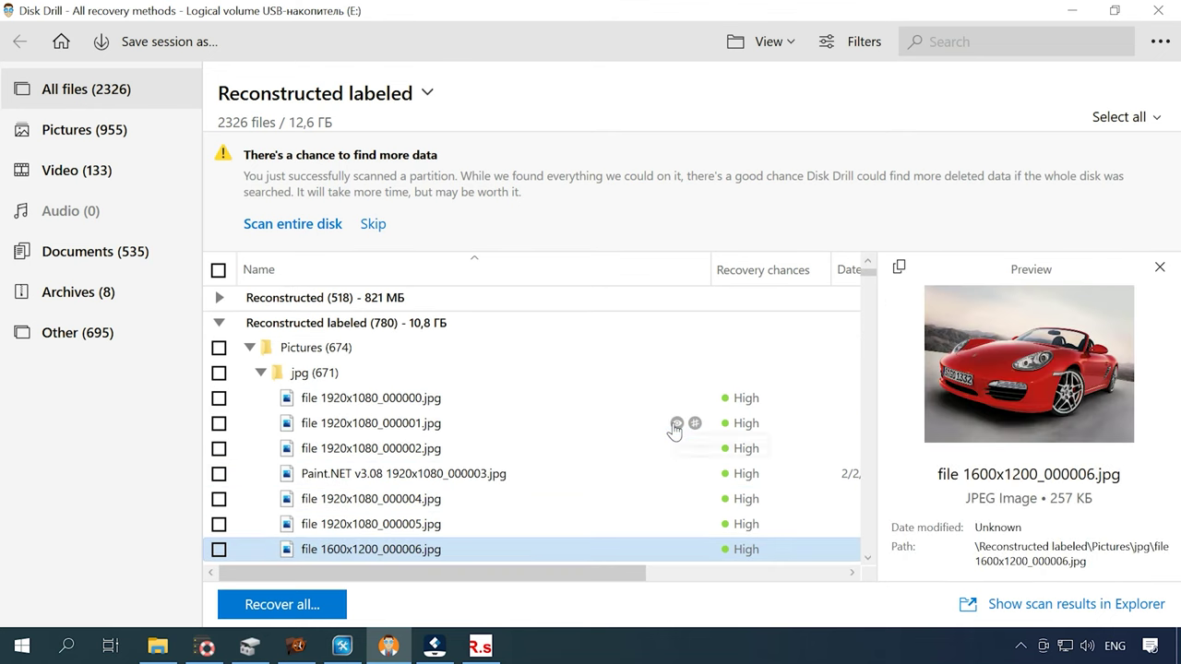
key("Down")
key("Down")
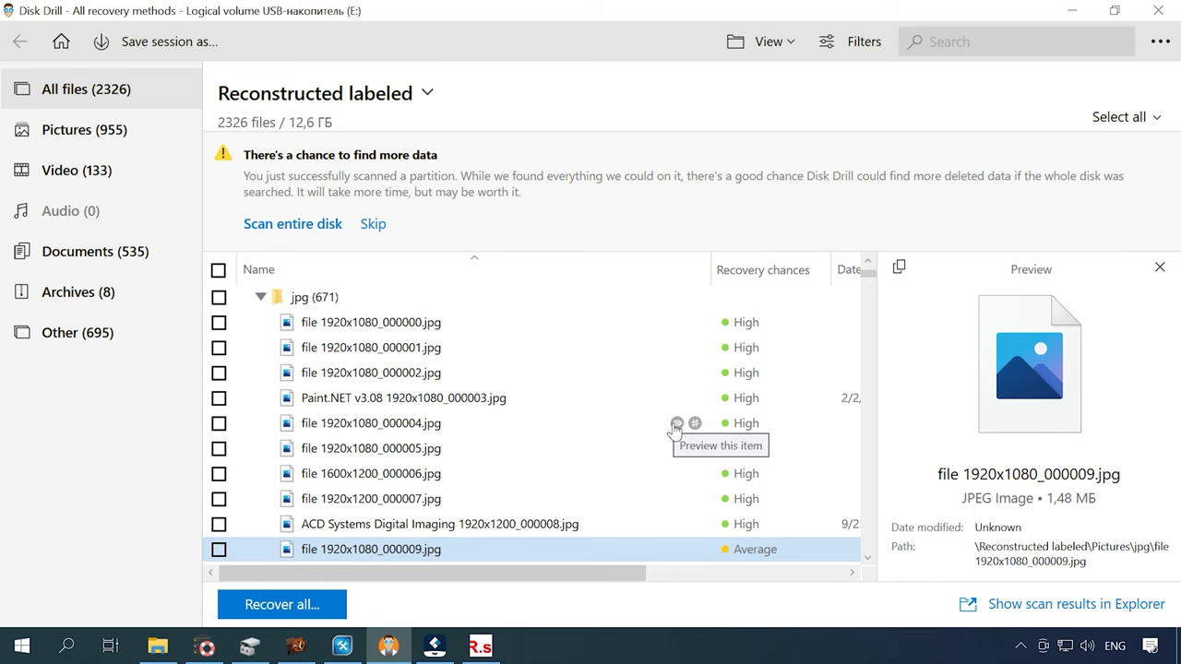
key("Up")
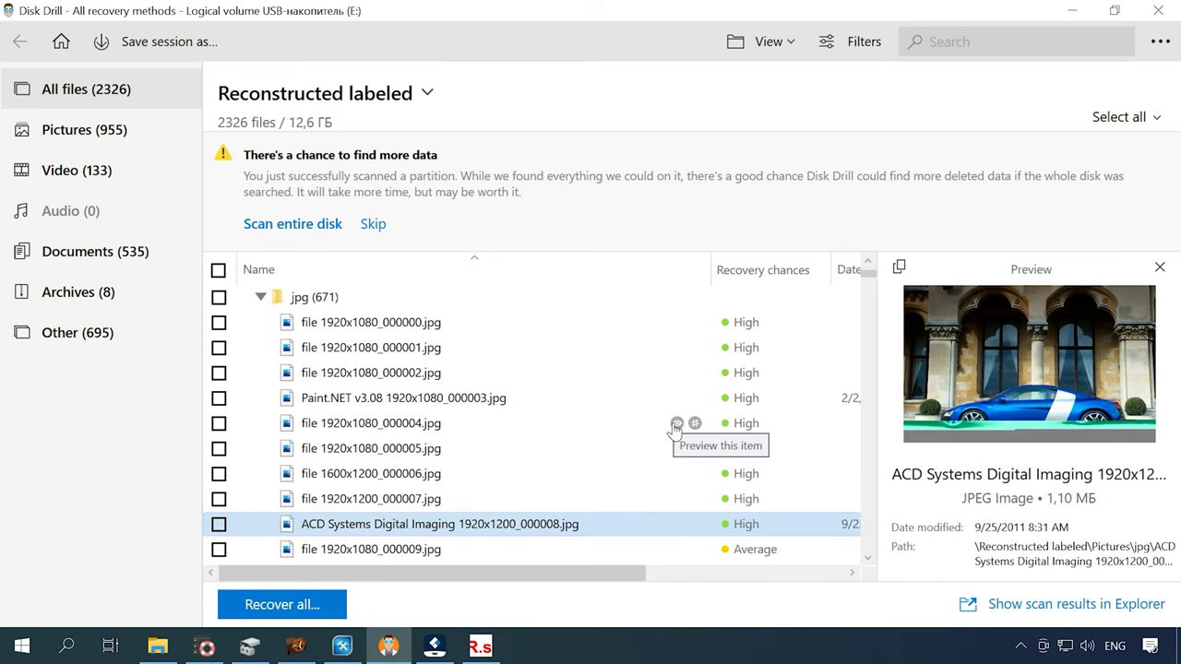
key("Down")
Step: Expand the docx folder in Documents under Reconstructed and preview file000000.docx
scroll(674, 433, "up", 10)
left_click(675, 468)
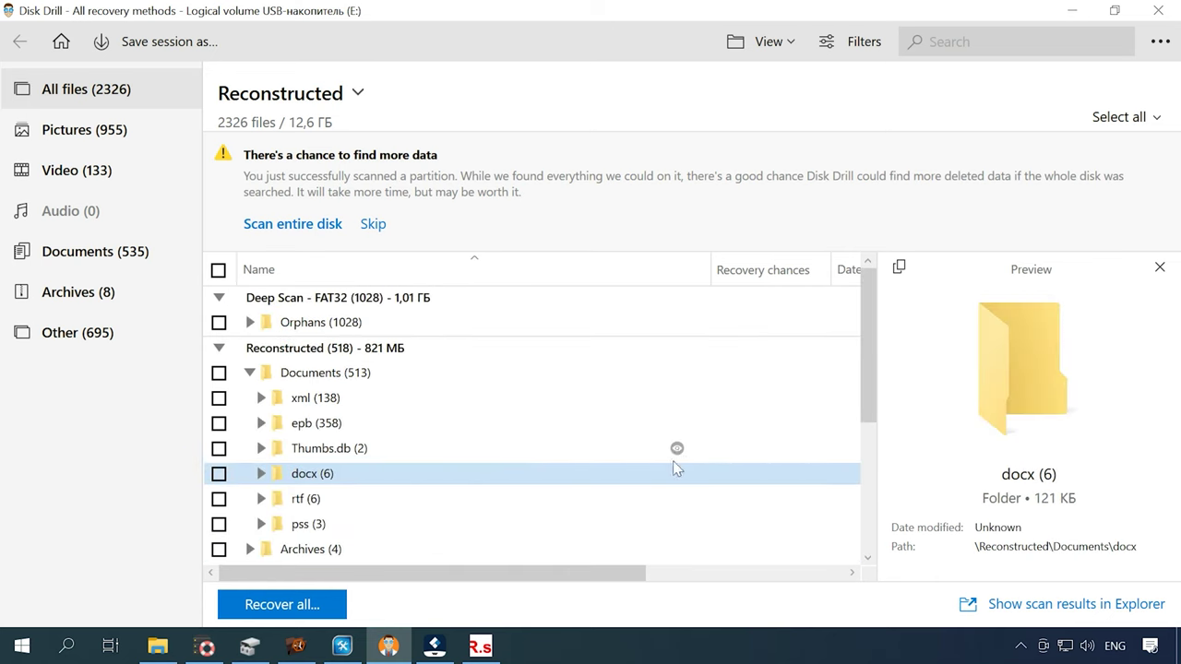
left_click(250, 474)
left_click(572, 506)
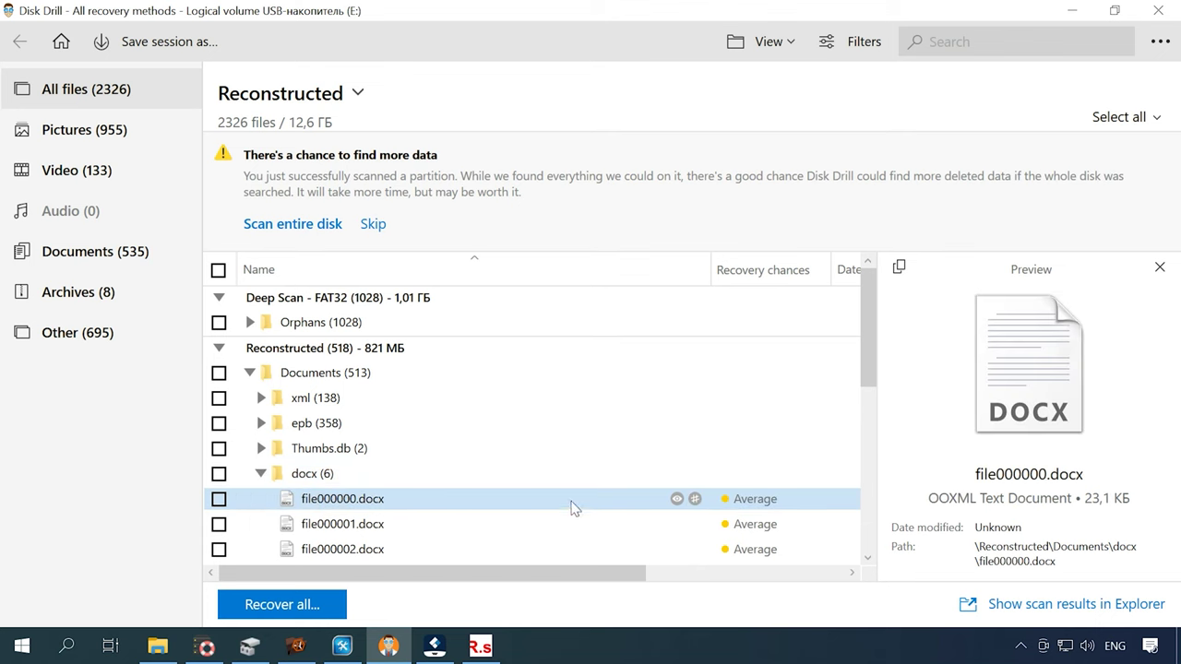
left_click(681, 502)
left_click(681, 502)
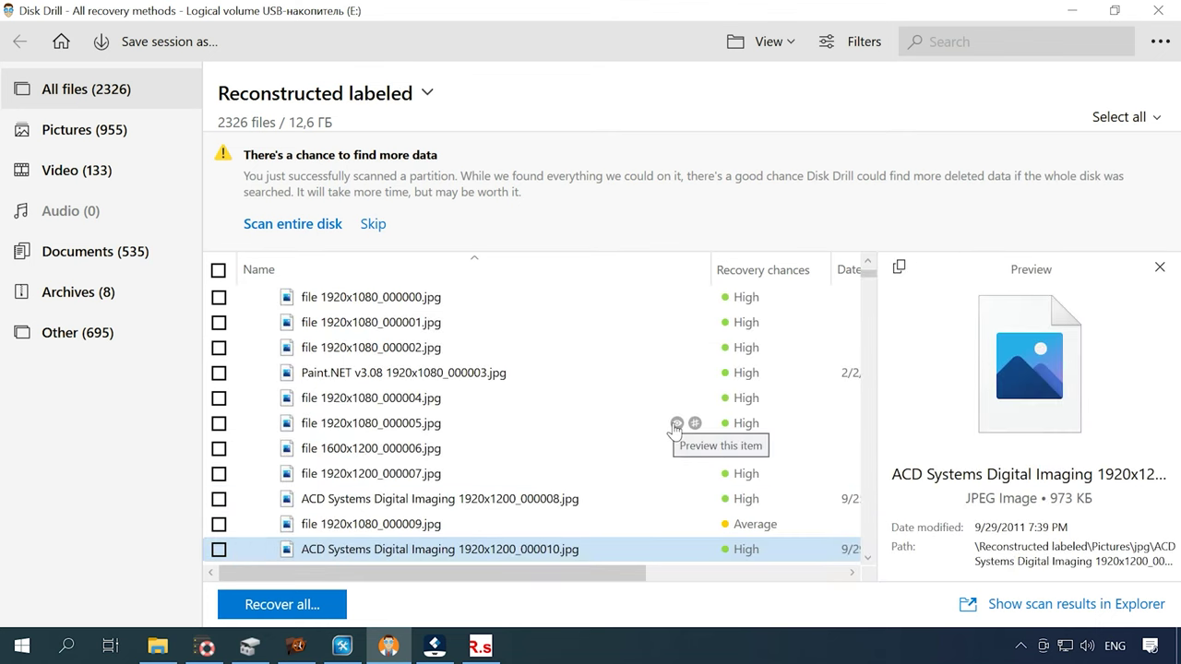
Step: Preview the Reconstructed labeled jpg images that follow number 000010, up to ACD Systems Digital Imaging 1920x1200_000021.jpg
key("Down")
key("Down")
key("Down")
key("Down")
key("Down")
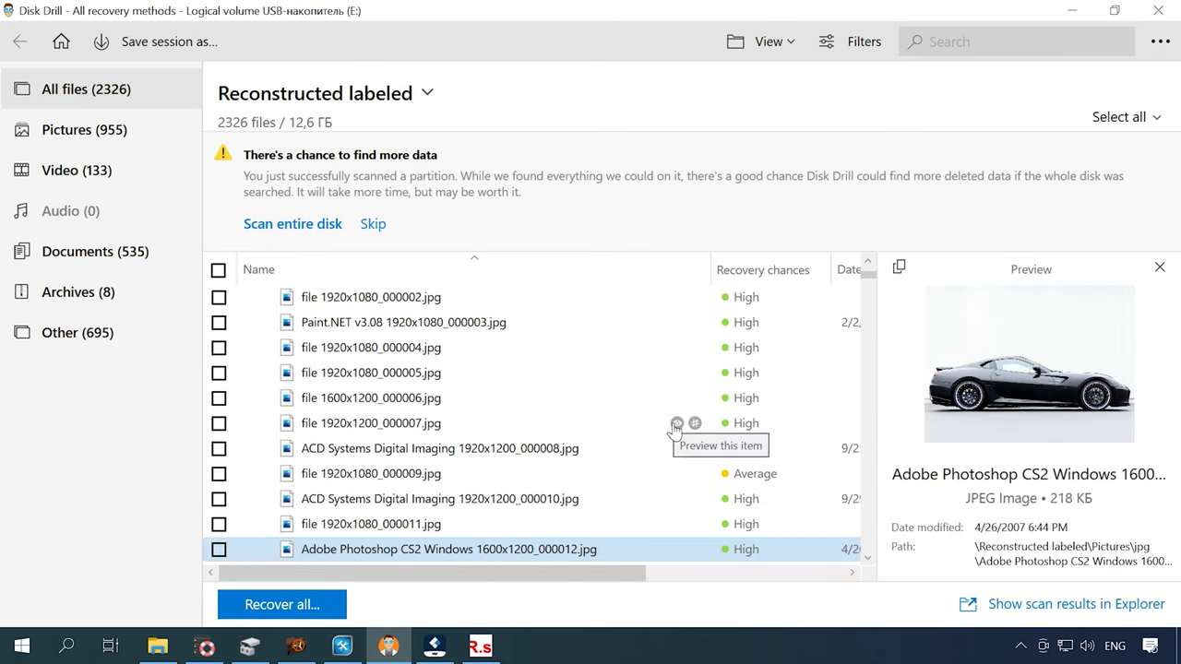
key("Down")
key("Down")
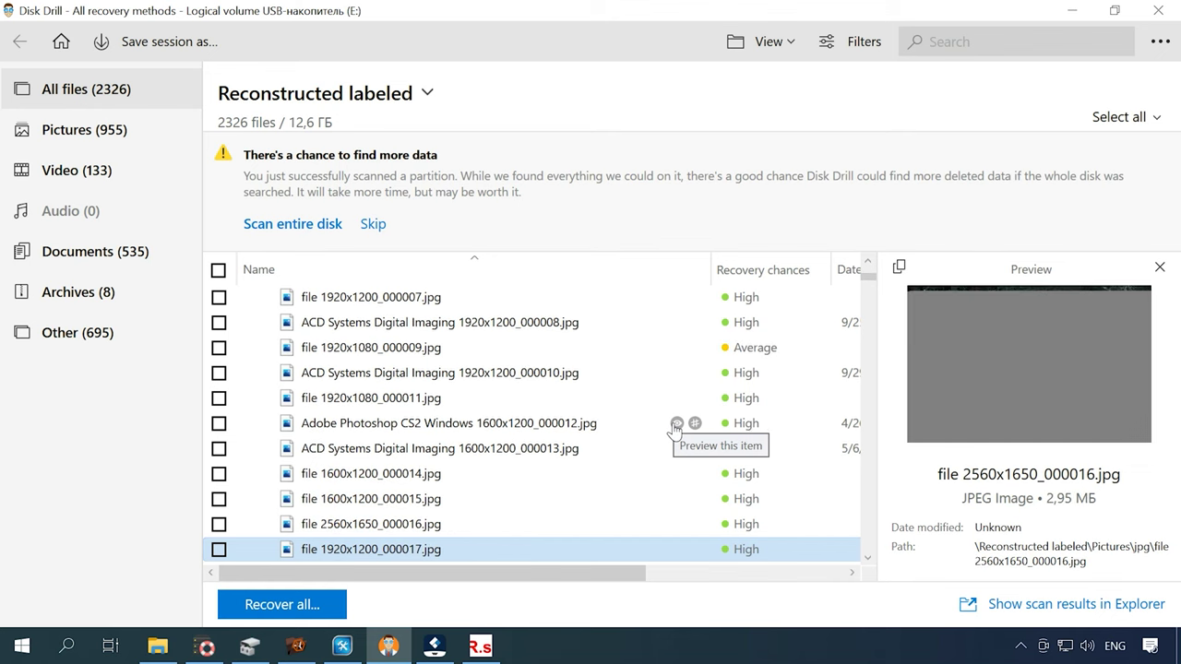
key("Up")
key("Down")
key("Down")
key("Down")
key("Down")
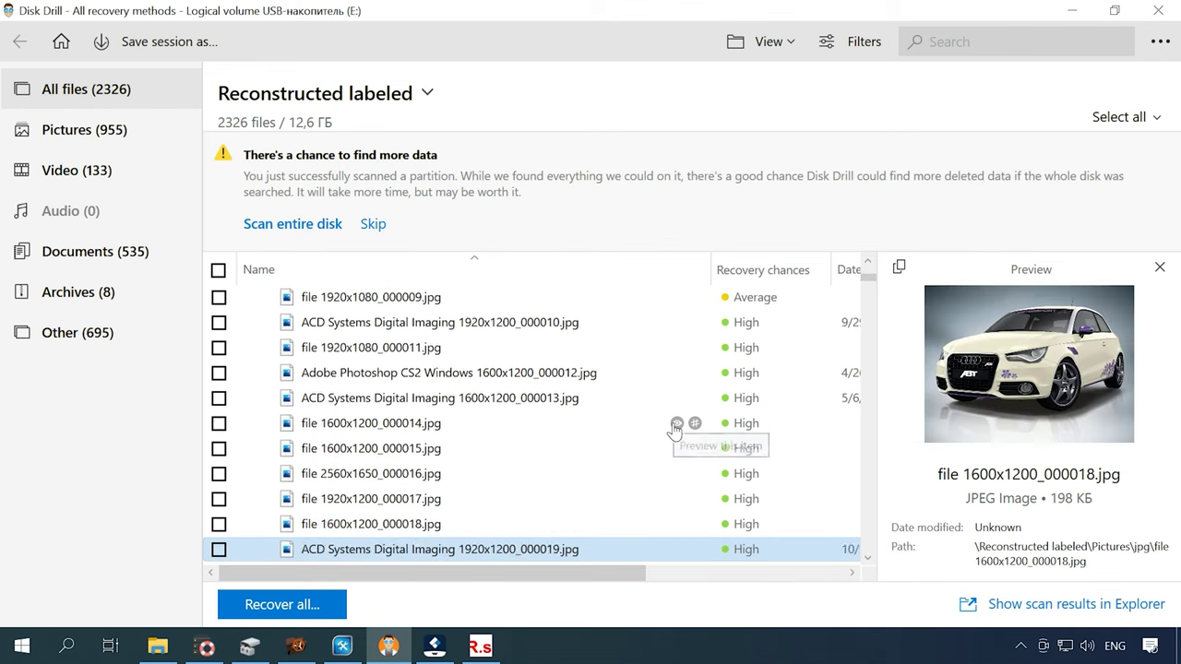
key("Down")
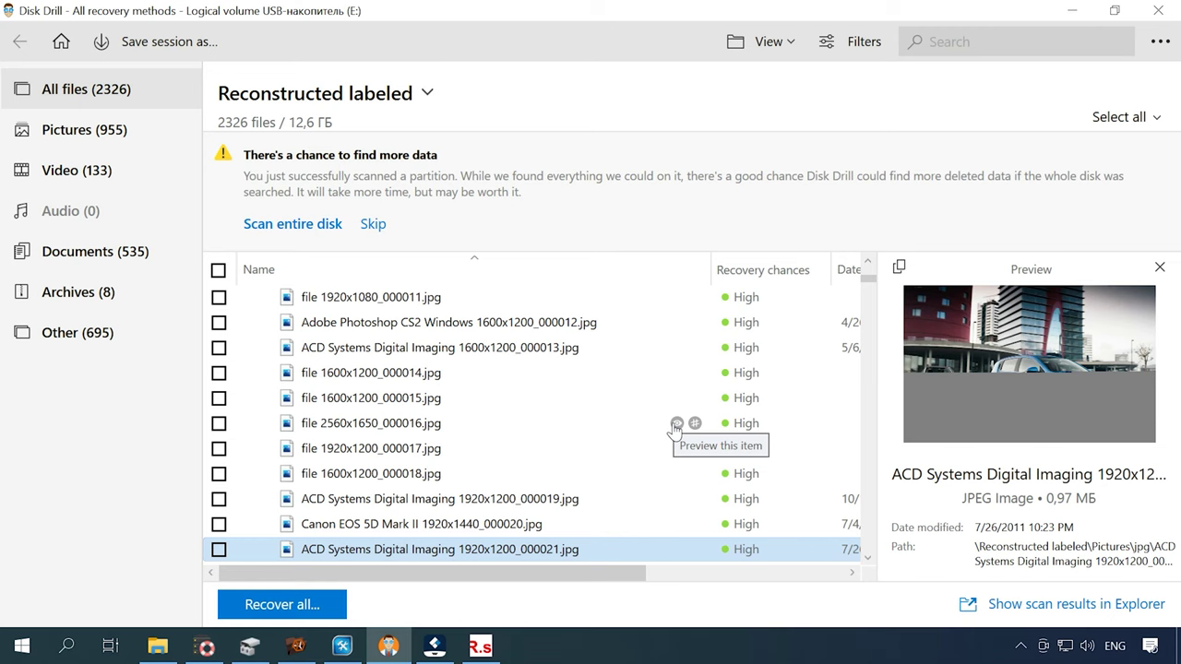
Step: Collapse the jpg folder, expand the mp4 folder in Video and preview AVC Coding 1920x1080 00m39s_000000.mp4
scroll(517, 393, "up", 5)
left_click(260, 399)
left_click(249, 473)
left_click(261, 498)
scroll(396, 416, "down", 2)
left_click(586, 376)
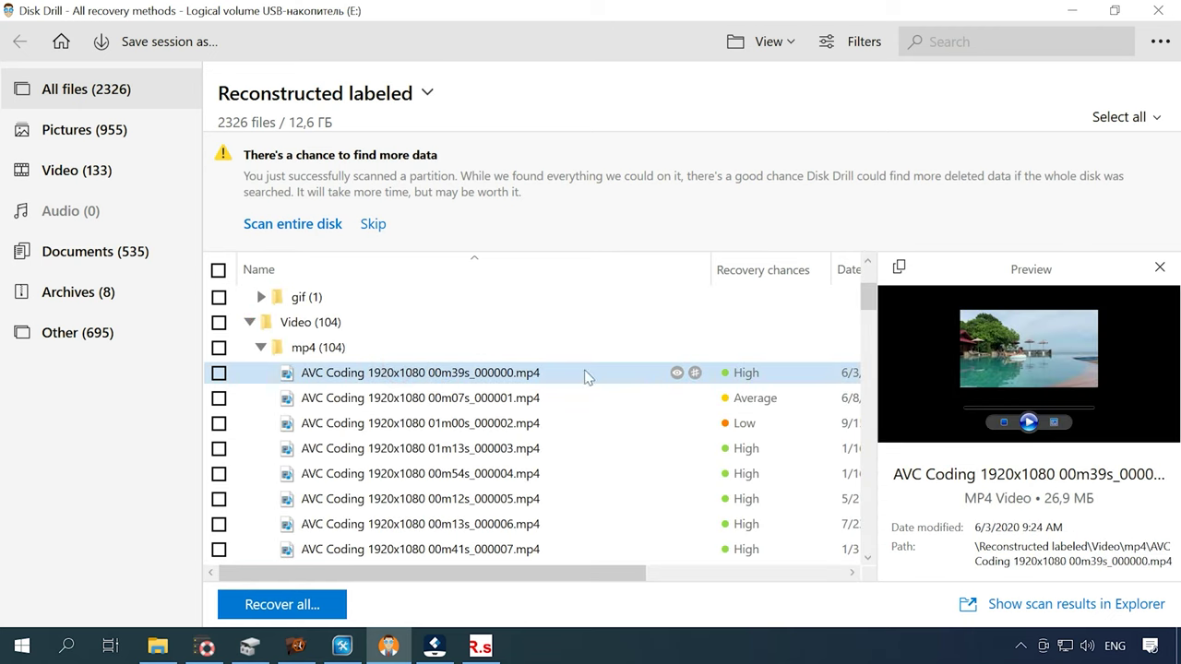
Step: Play AVC Coding 1920x1080 00m39s_000000.mp4 and preview the mp4 videos numbered 000001 to 000005 under Reconstructed labeled
left_click(1027, 422)
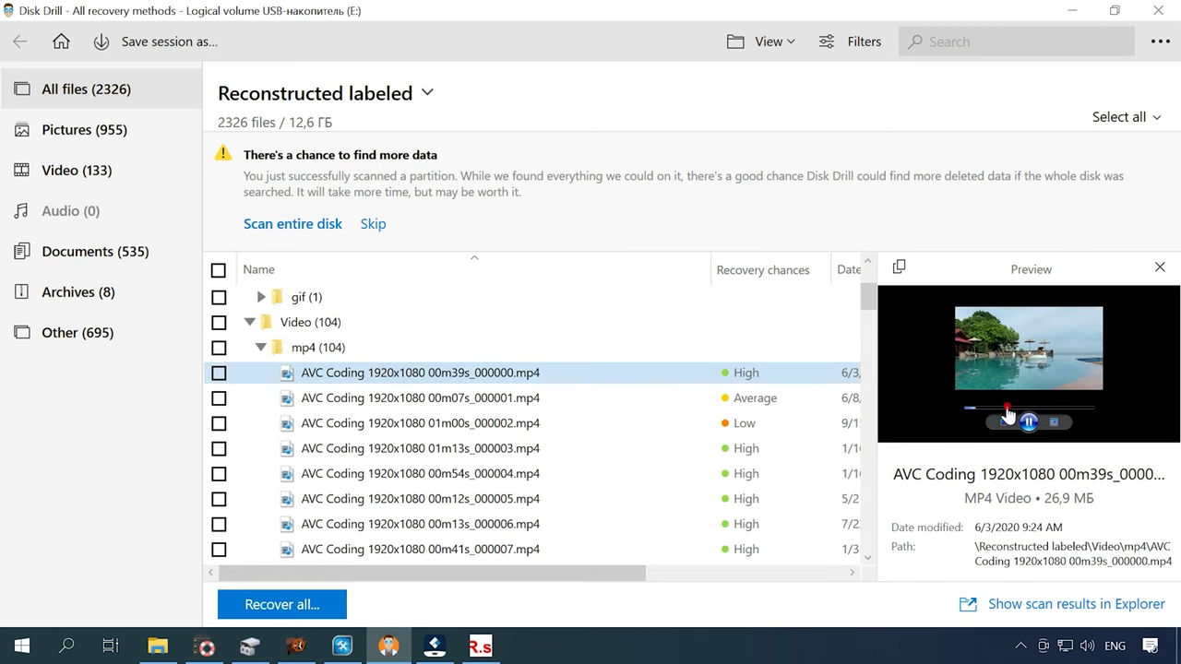
left_click(360, 404)
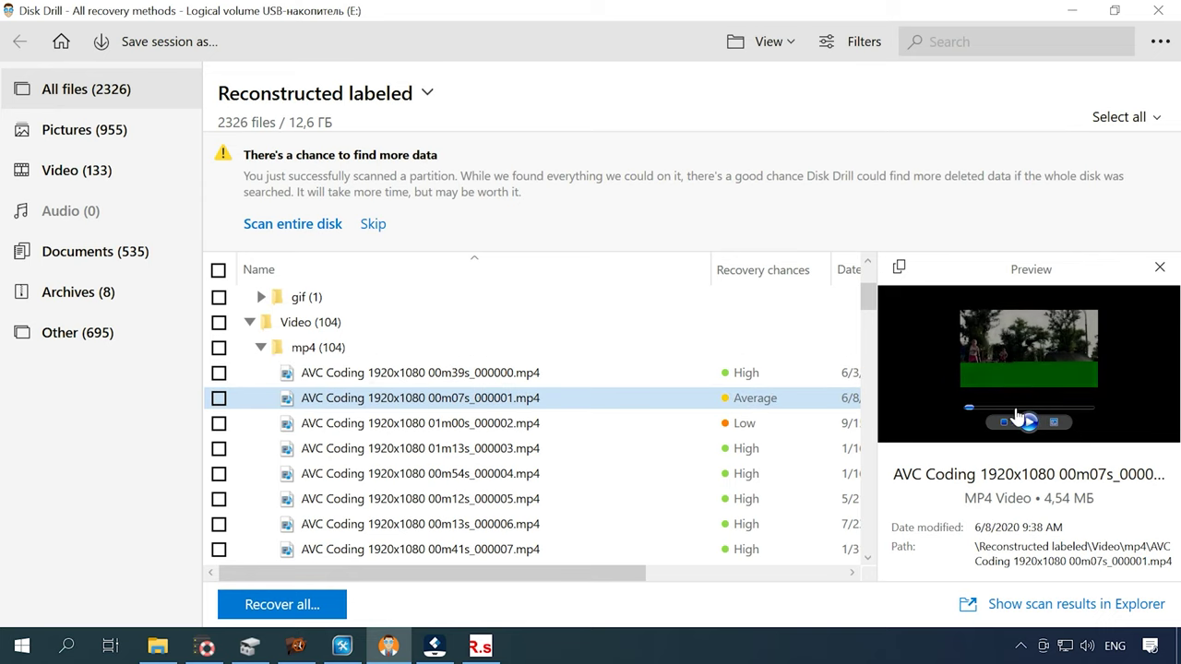
left_click(378, 423)
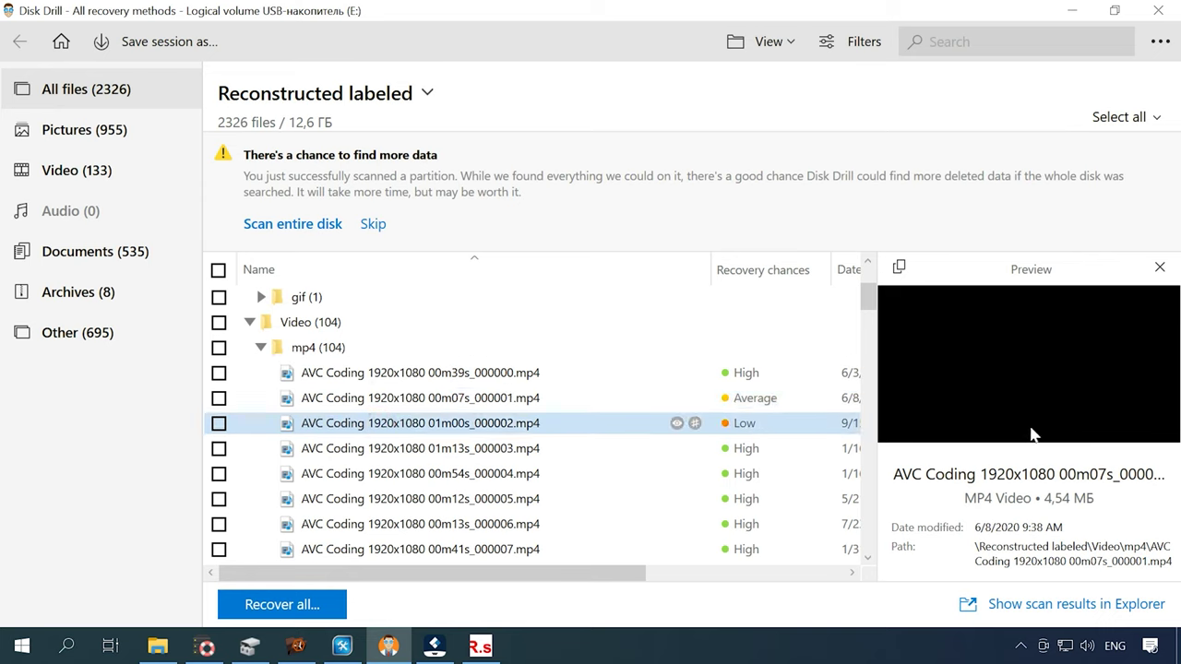
left_click(318, 449)
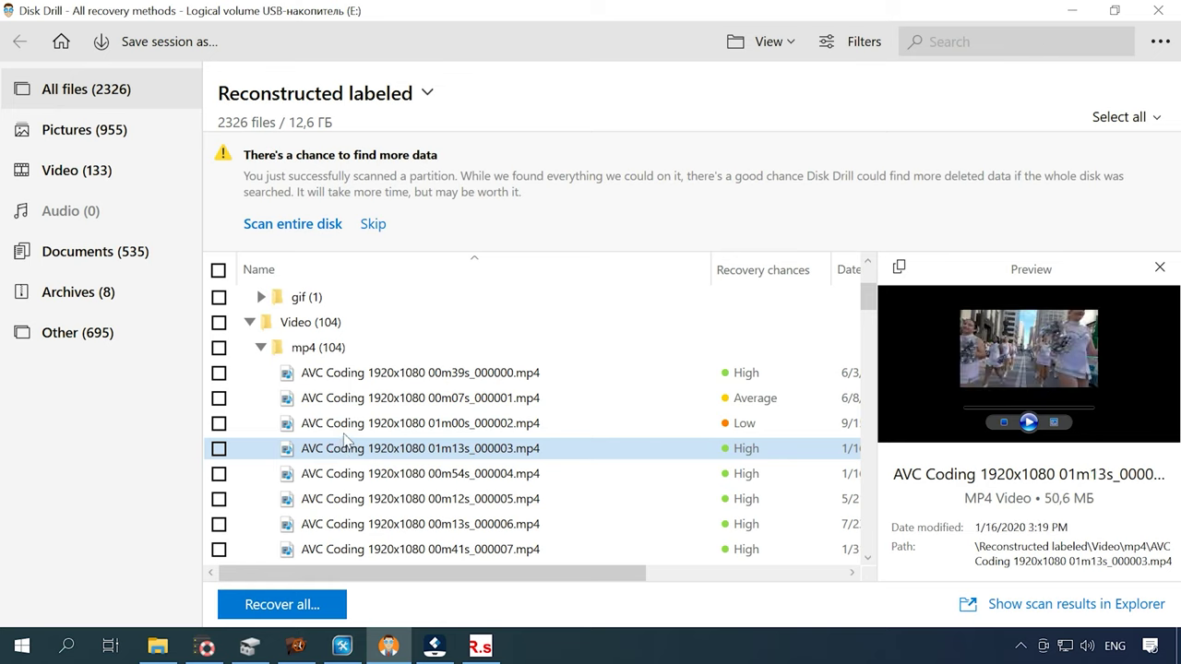
left_click(1030, 423)
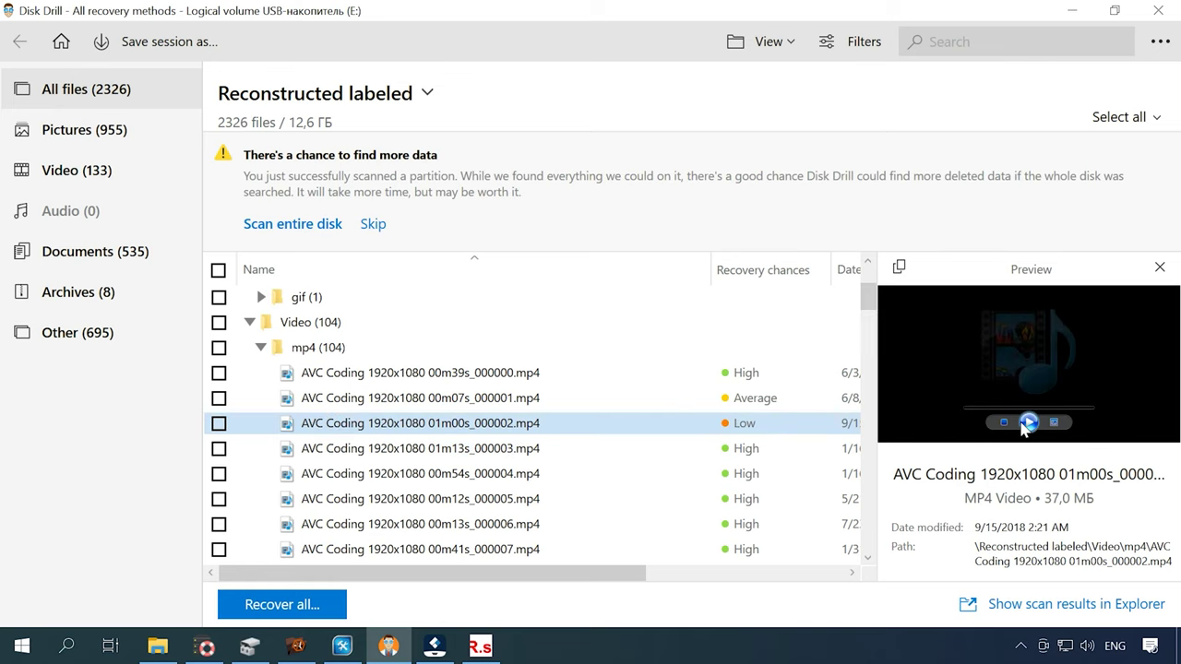
left_click(334, 476)
left_click(1029, 422)
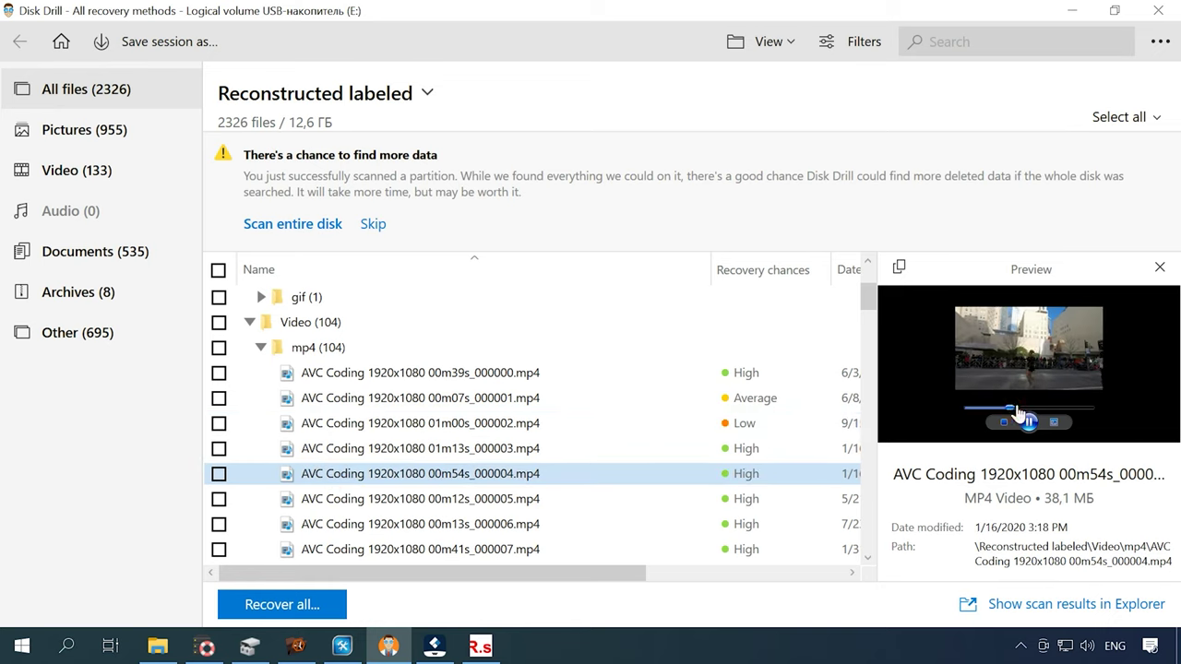
key("Down")
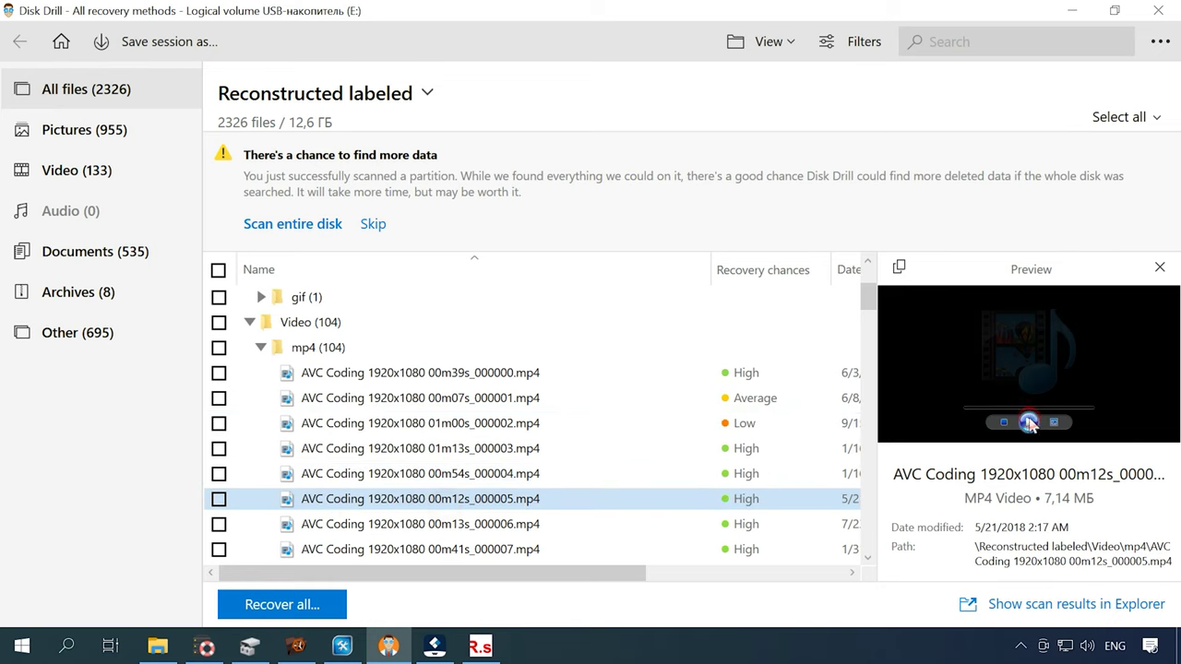
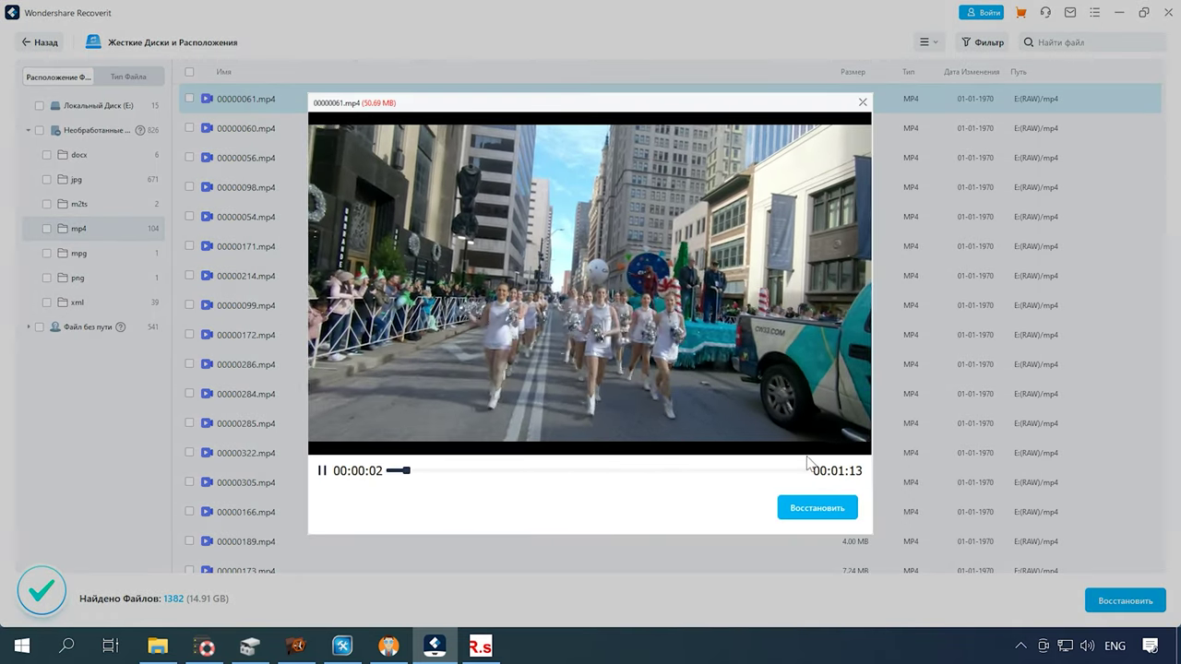
Step: Close the preview of 00000061.mp4, then preview 00000060.mp4 and 00000056.mp4 from the mp4 folder
left_click(863, 103)
double_click(231, 128)
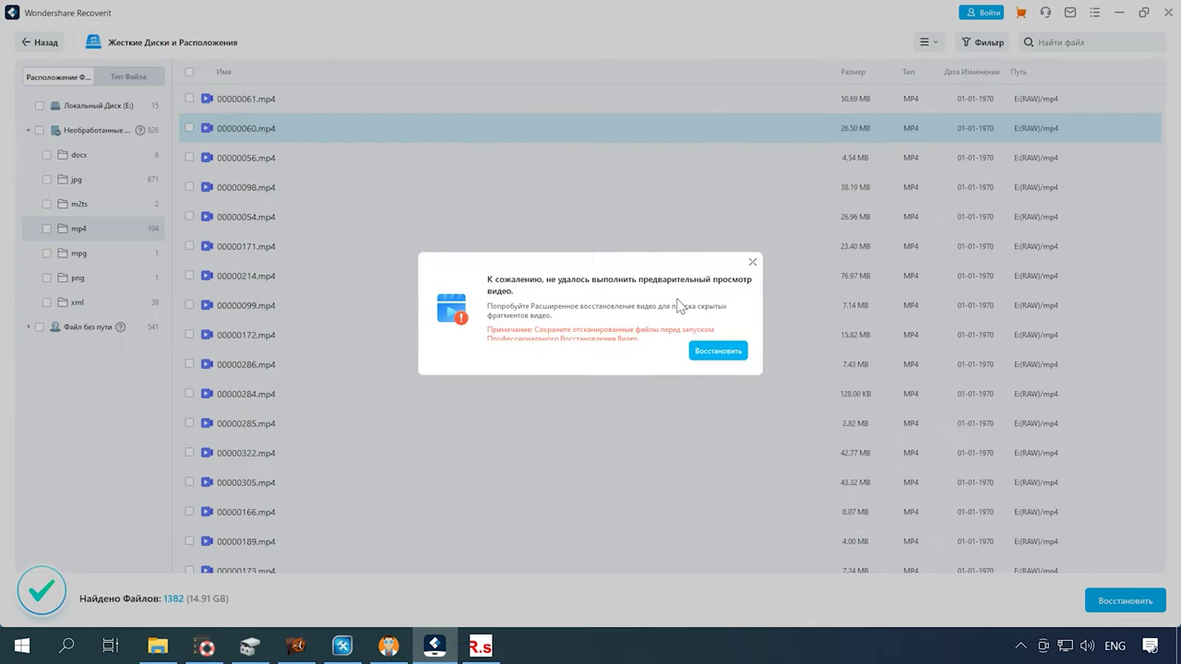
left_click(263, 165)
double_click(264, 164)
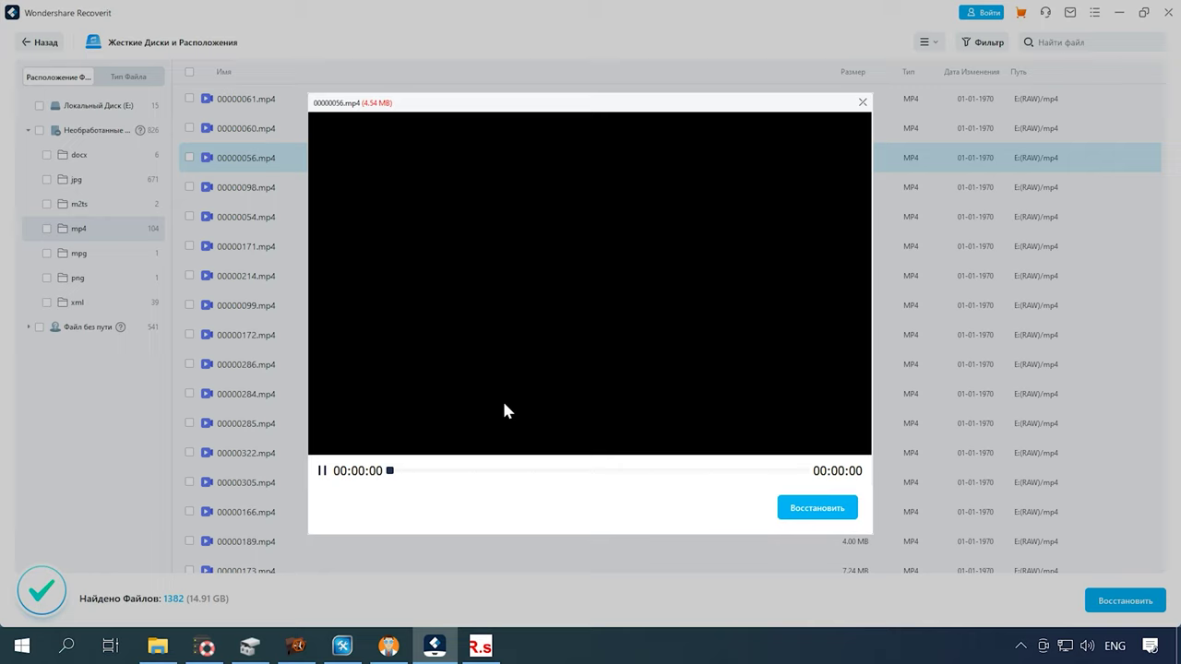
left_click(863, 101)
Step: Open the docx folder of raw files and preview 00000320.docx and 00000430.docx
left_click(79, 154)
left_click(258, 103)
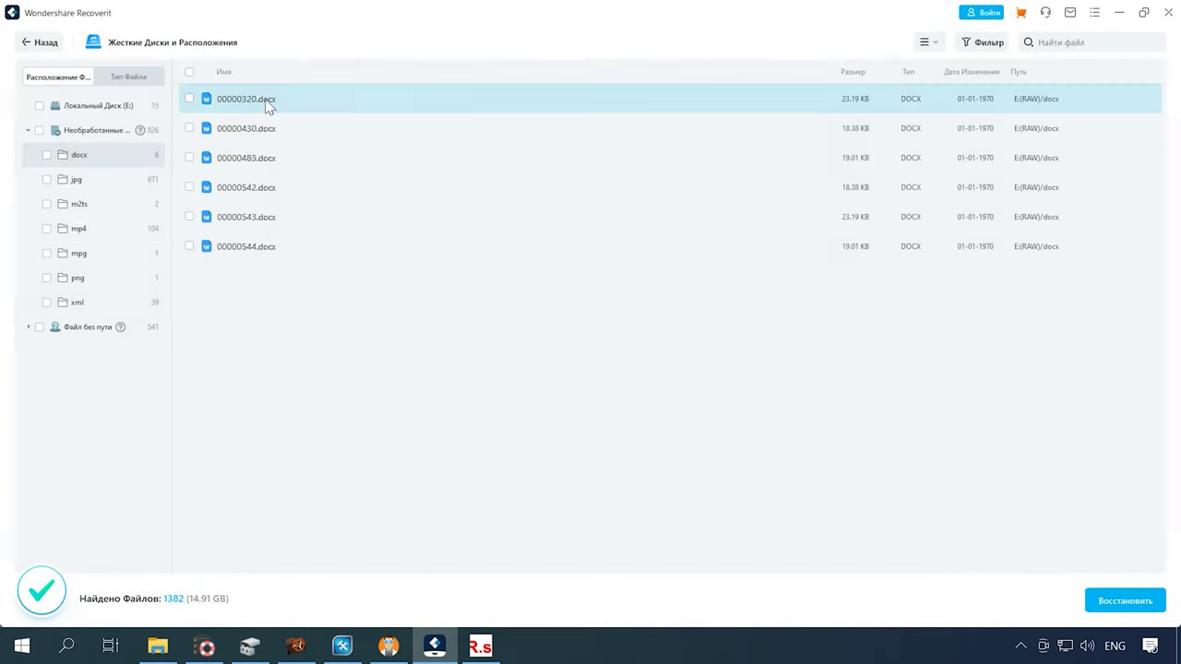
double_click(267, 104)
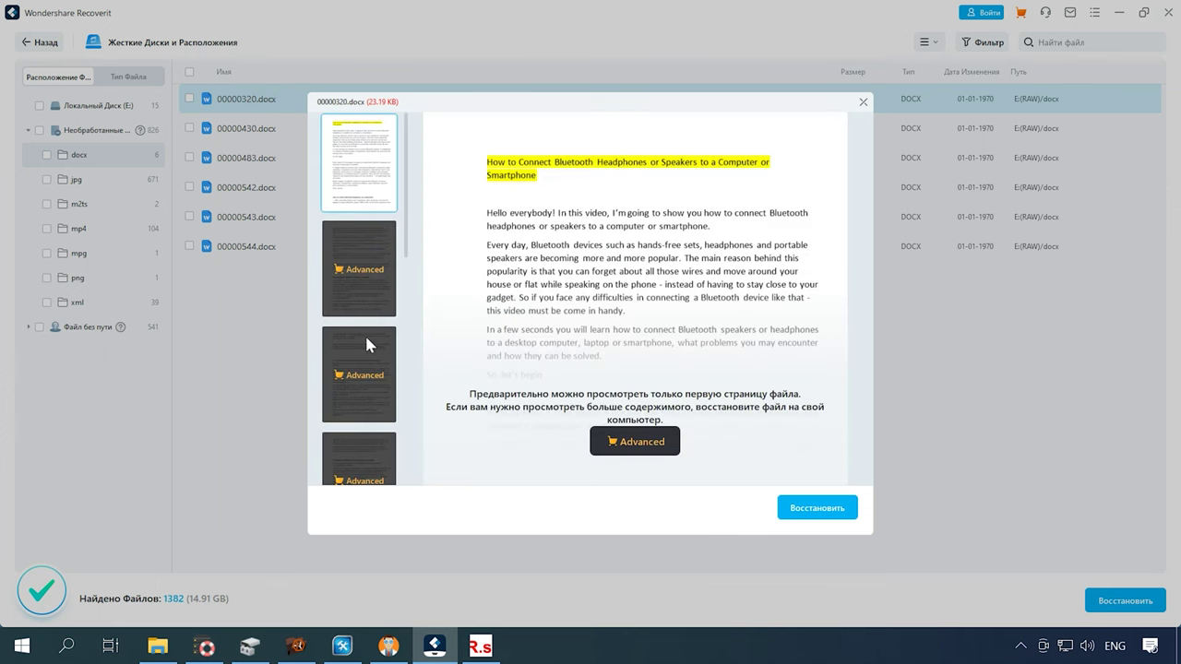
scroll(360, 355, "down", 2)
scroll(351, 367, "up", 2)
left_click(862, 103)
double_click(265, 128)
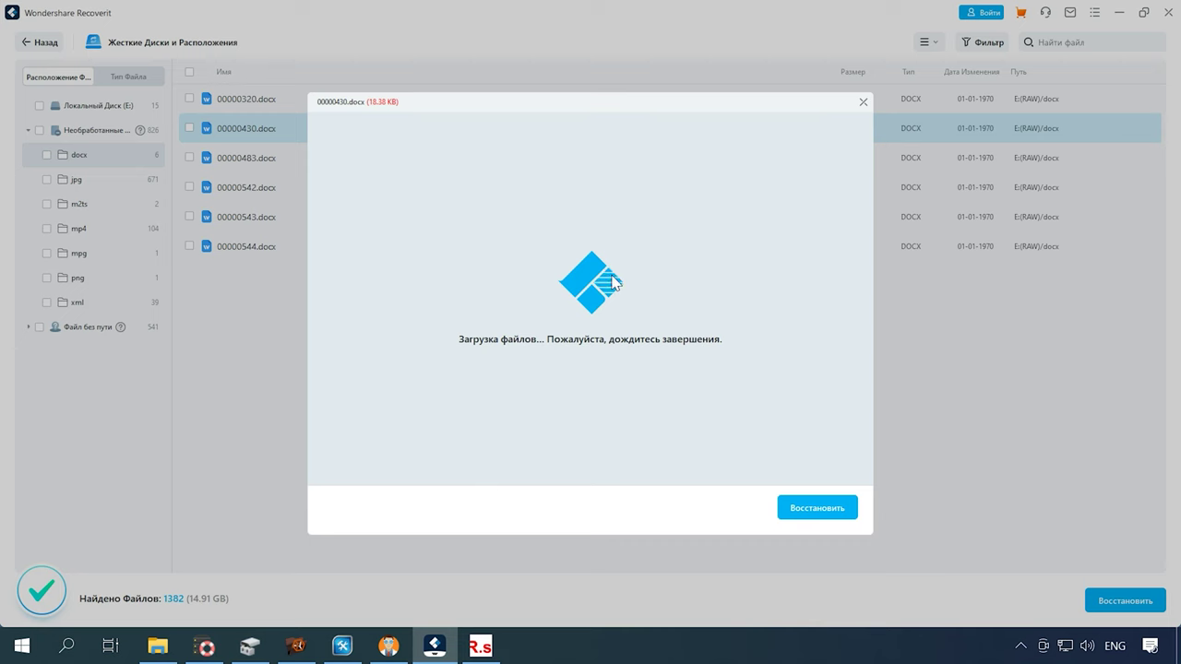
left_click(859, 102)
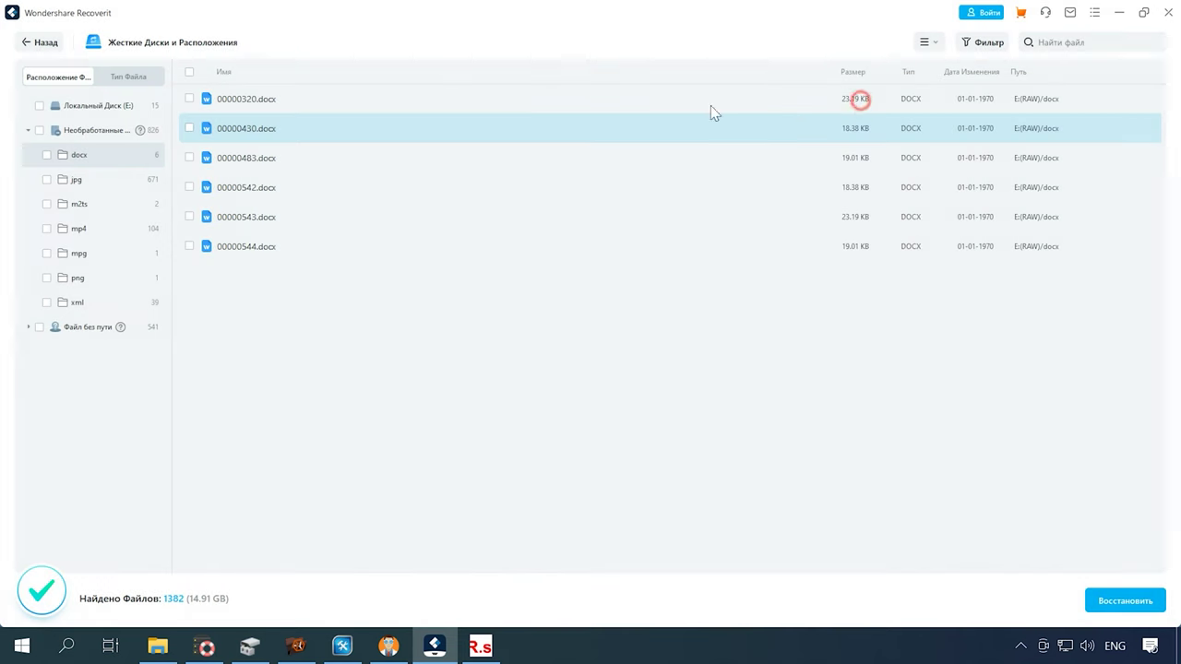
Step: Switch to R.saver, choose drive E with the option to open the existing file system, and agree to scan it
left_click(1119, 12)
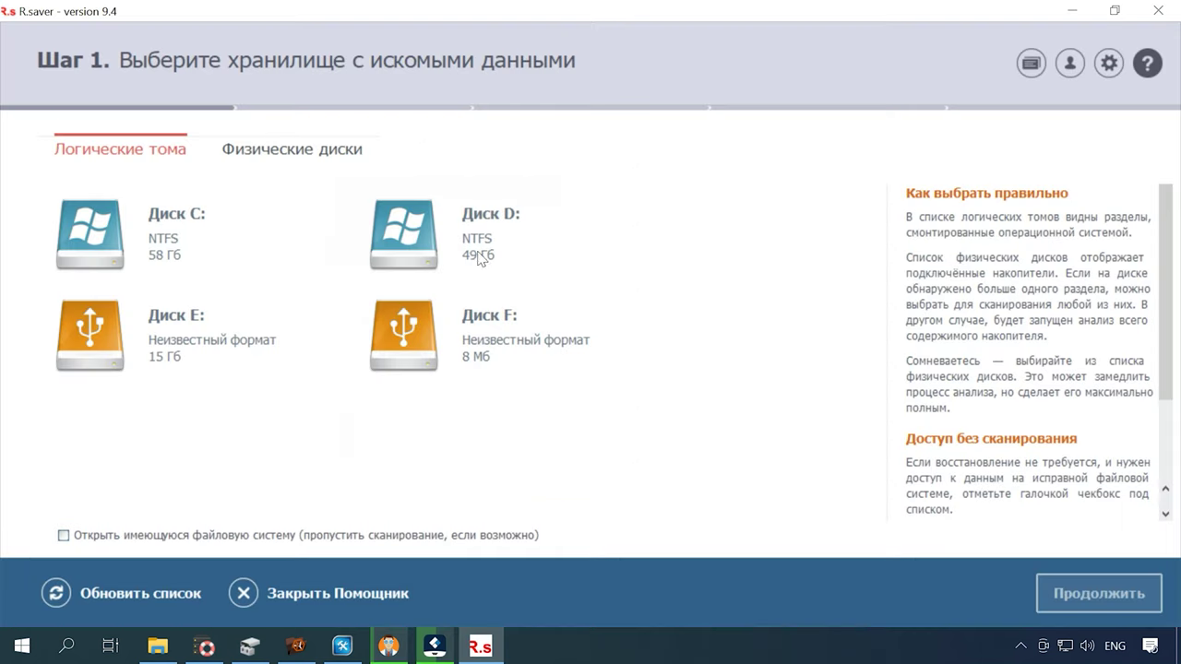
left_click(175, 341)
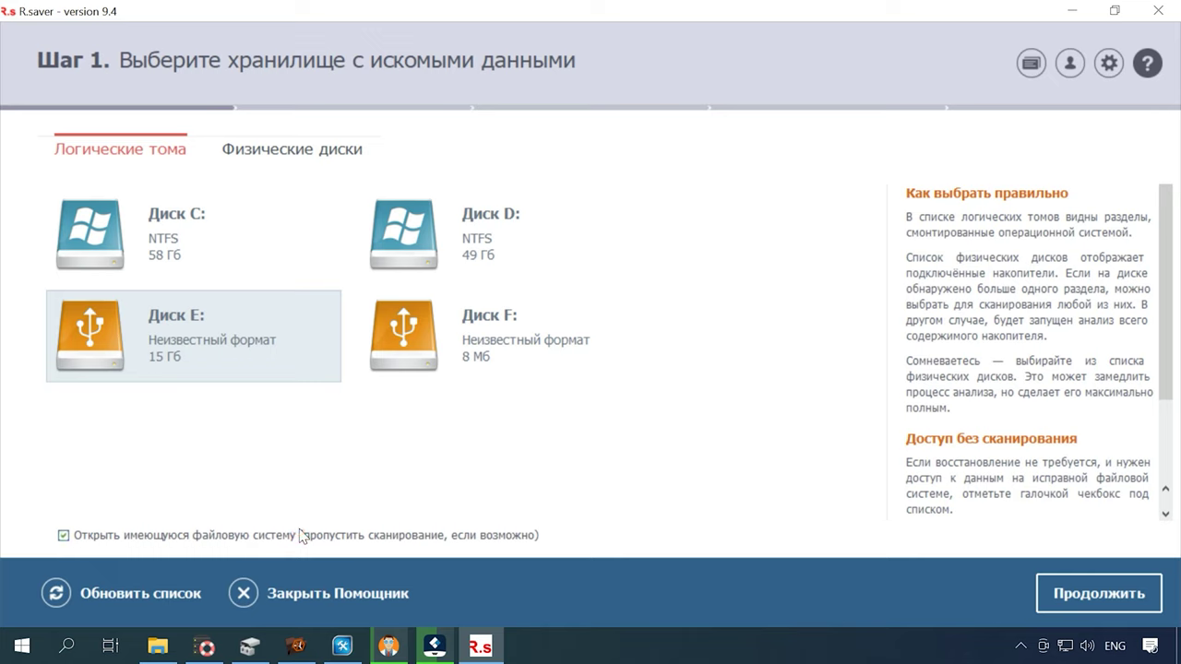
left_click(1127, 585)
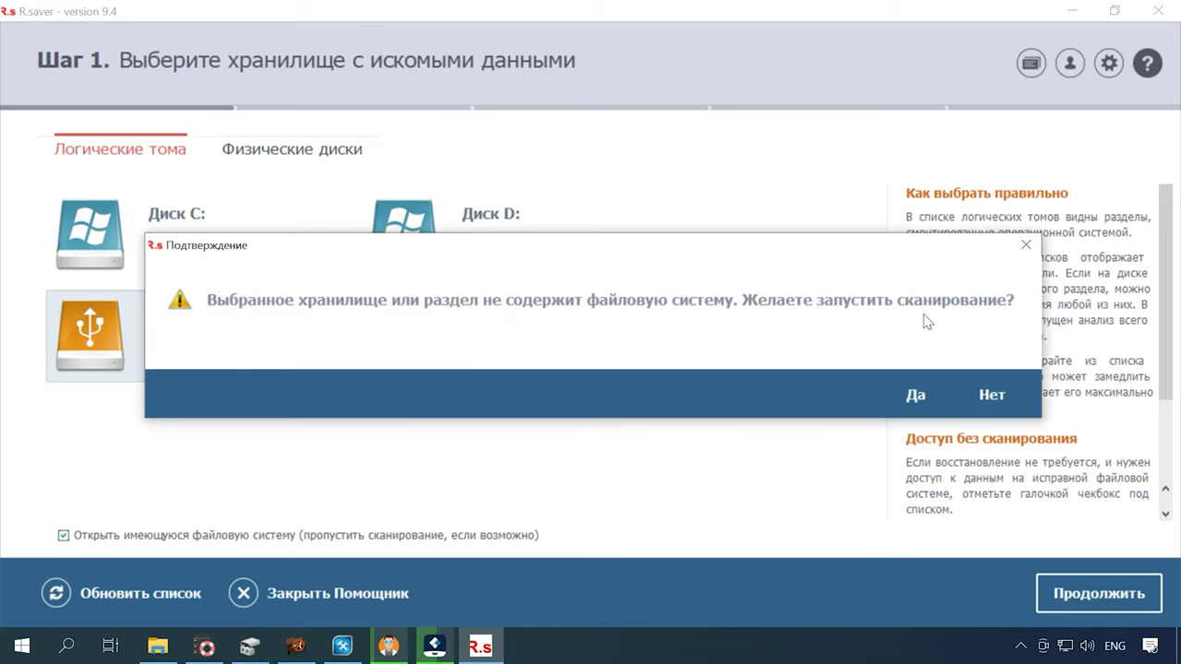
left_click(914, 395)
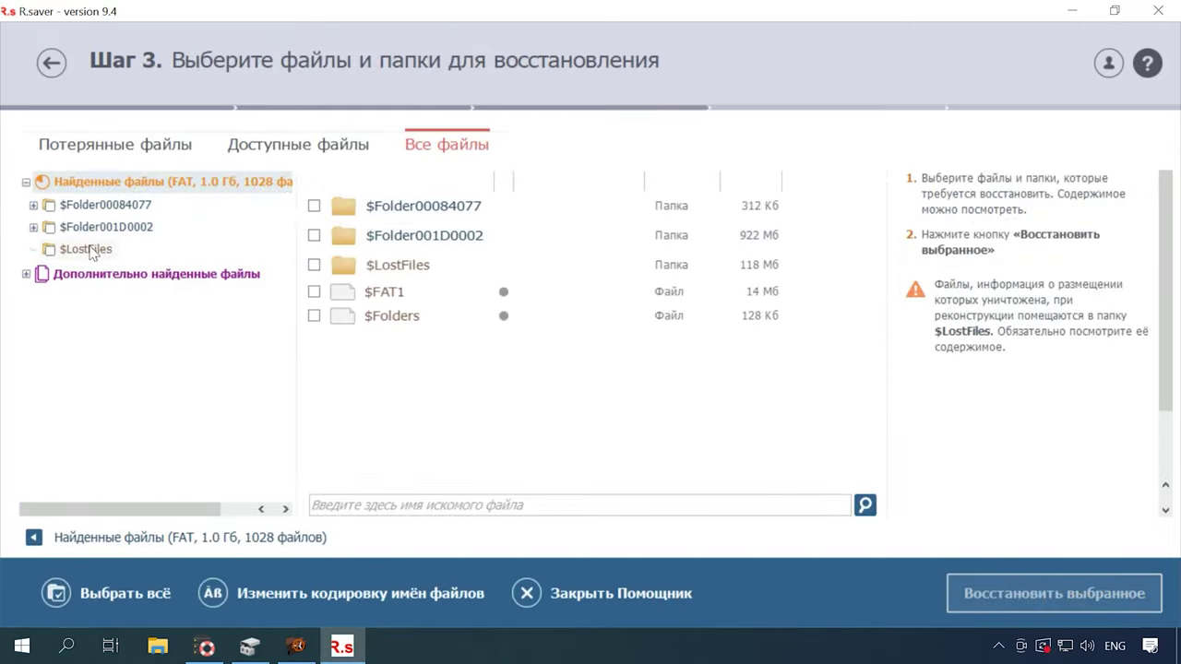
Step: Open $Folder001D0002 among the found FAT files and preview the images 025.JPG, 026.JPG and 027.JPG
left_click(71, 229)
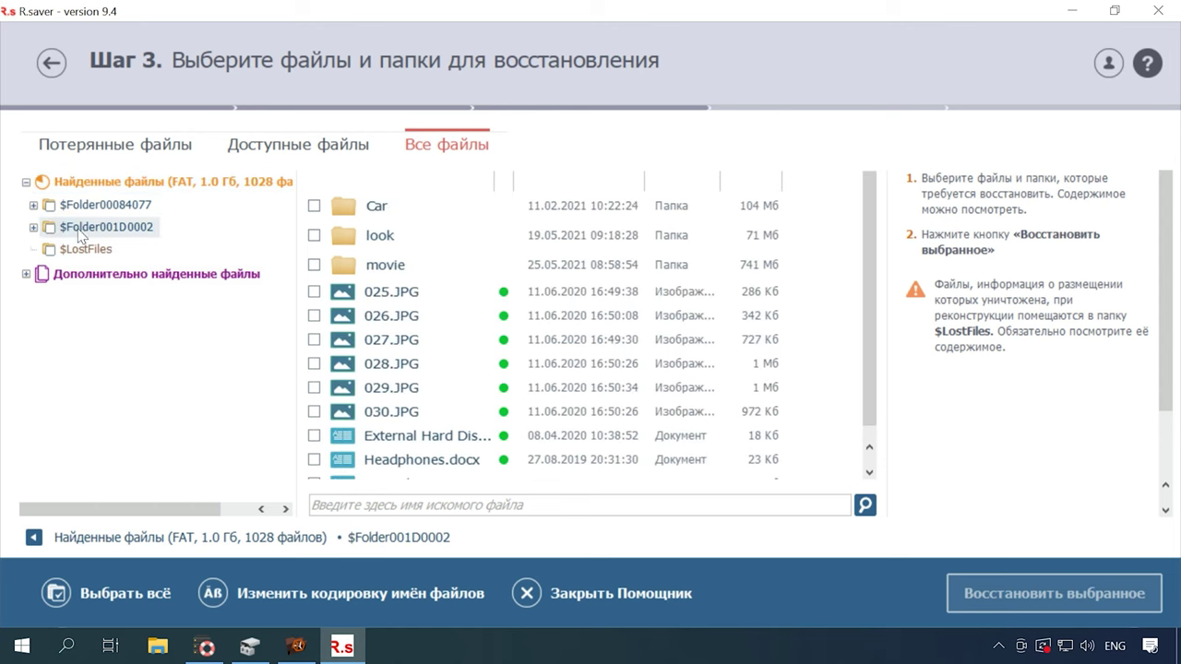
left_click(386, 300)
left_click(392, 314)
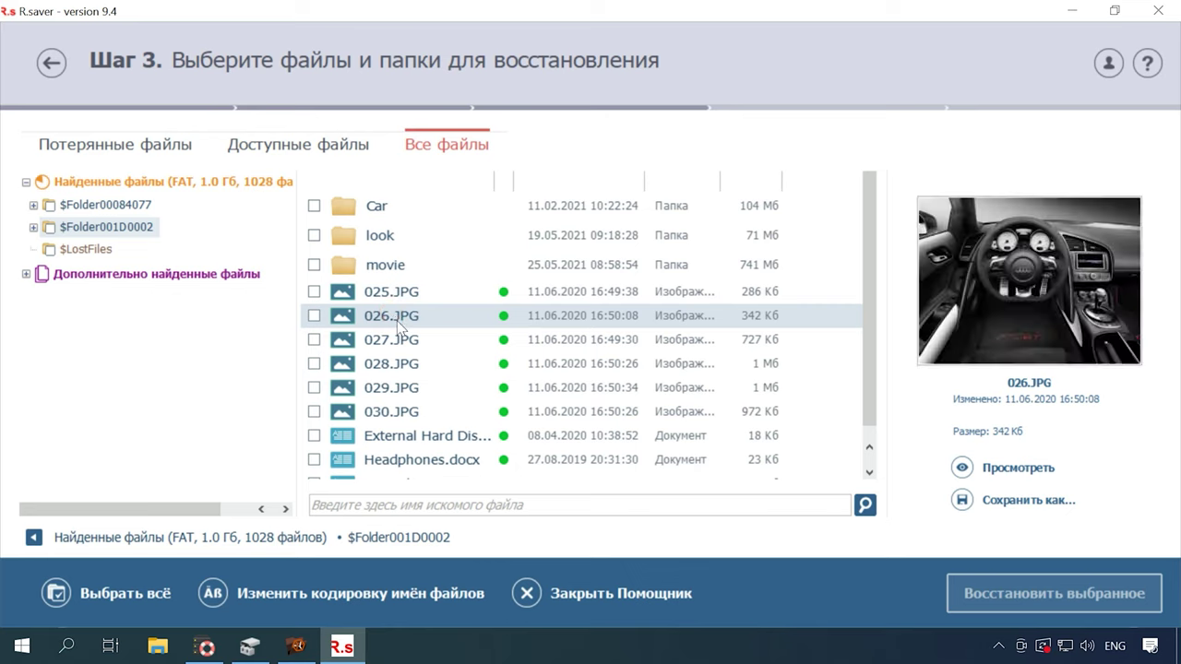
left_click(394, 339)
scroll(394, 351, "down", 1)
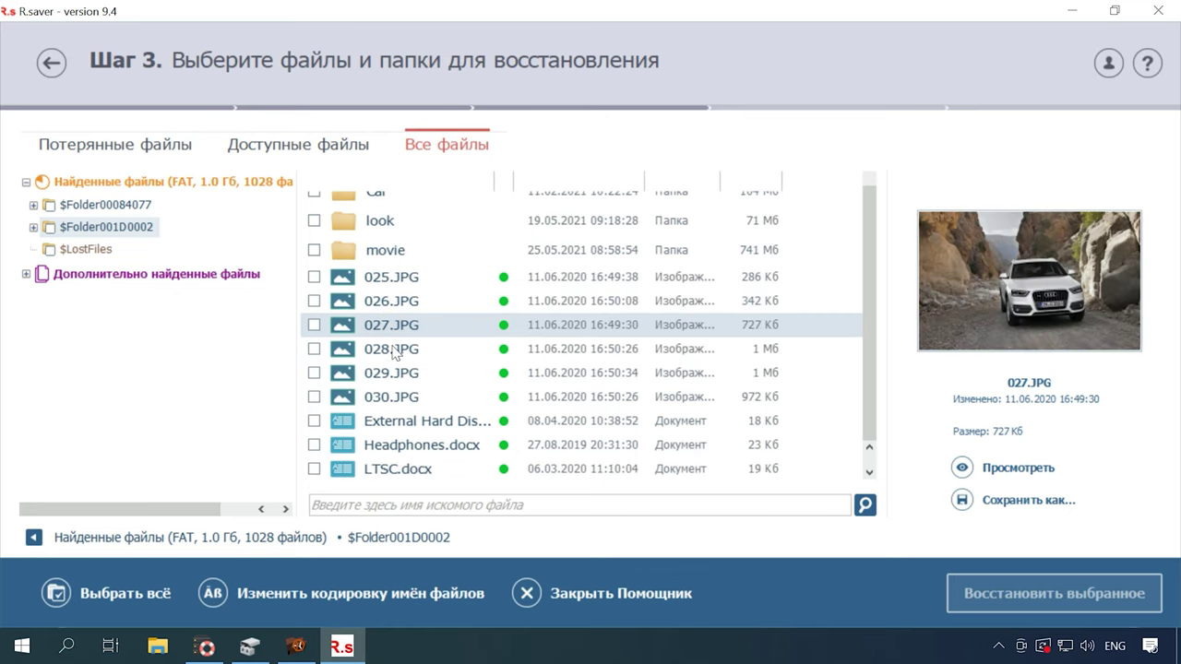
Step: Select the External Hard Disk document and Headphones.docx, and examine the hexadecimal content of Headphones.docx
left_click(400, 426)
left_click(399, 447)
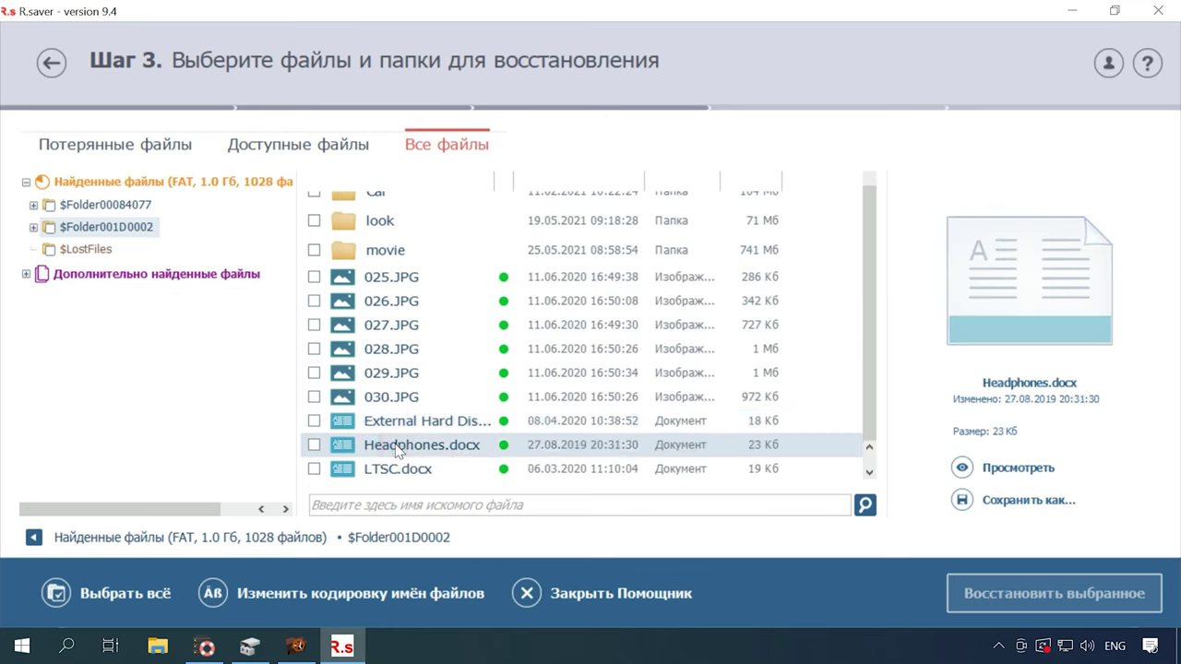
scroll(399, 450, "up", 1)
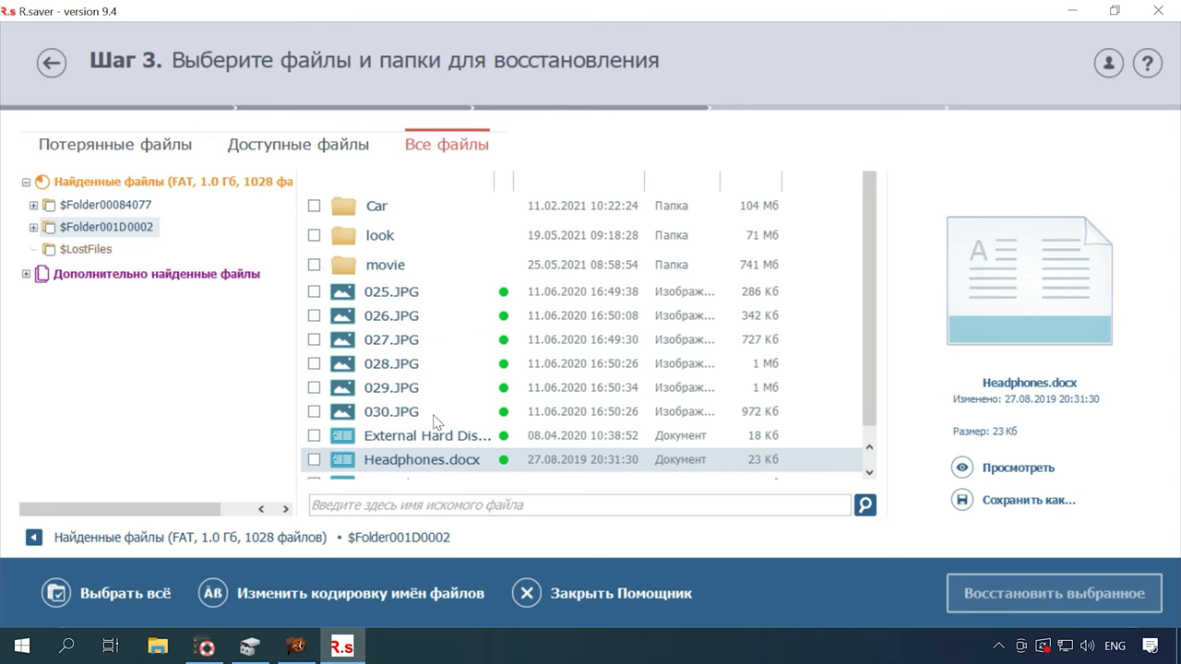
left_click(962, 470)
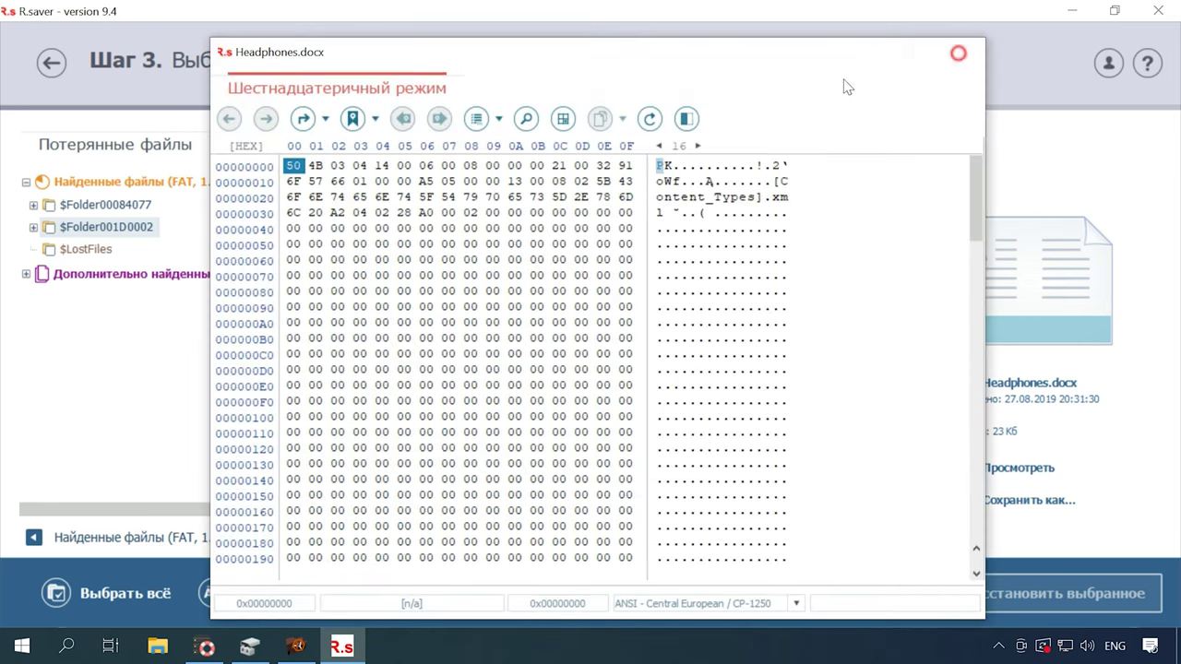
left_click(961, 51)
scroll(377, 376, "down", 1)
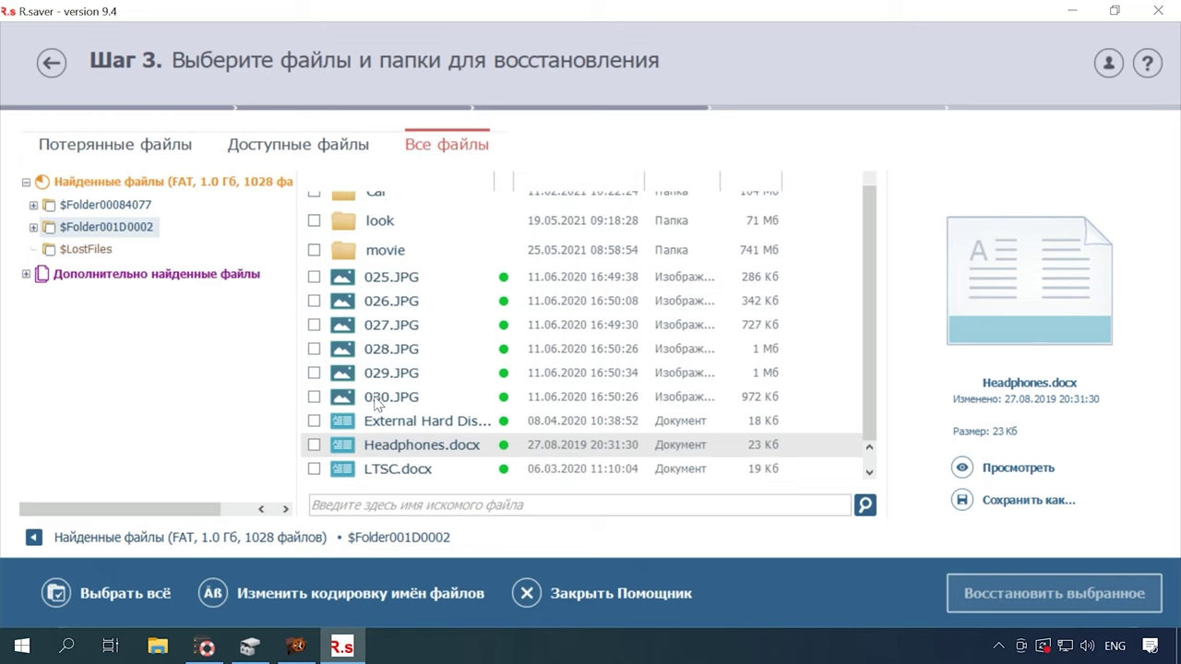
scroll(392, 467, "up", 1)
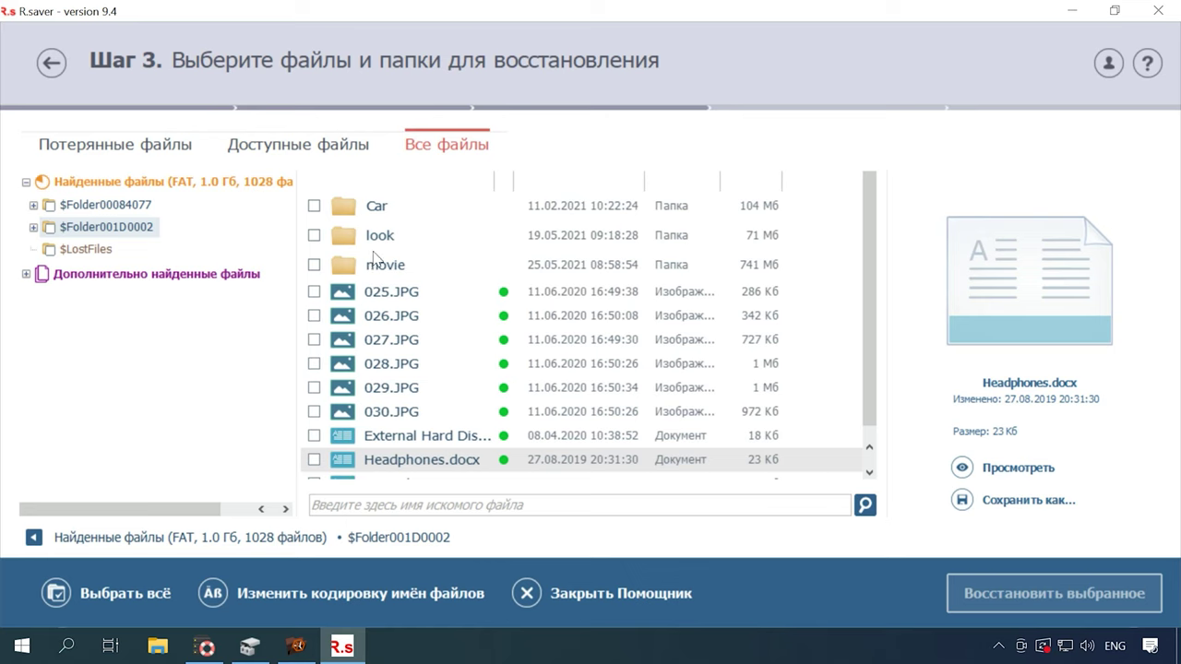
Step: Open the movie folder and view the contents of Baton Twirling - 31236.mp4 and Car Racing - 74.mp4
double_click(378, 264)
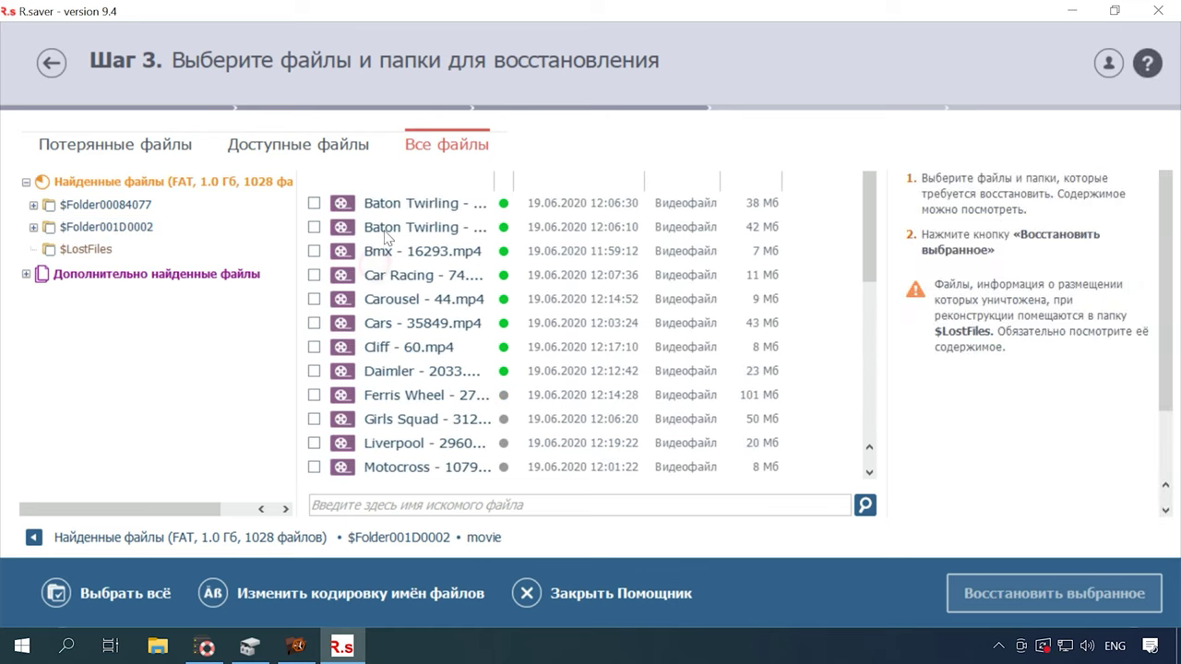
left_click(389, 206)
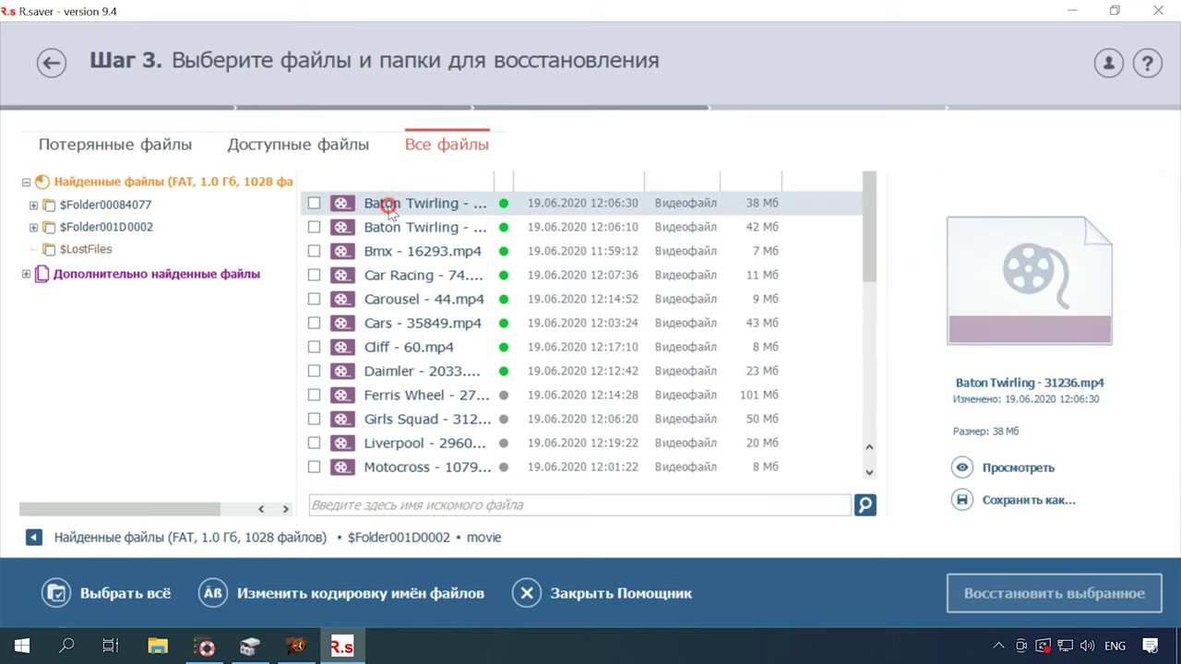
left_click(1002, 469)
left_click(979, 47)
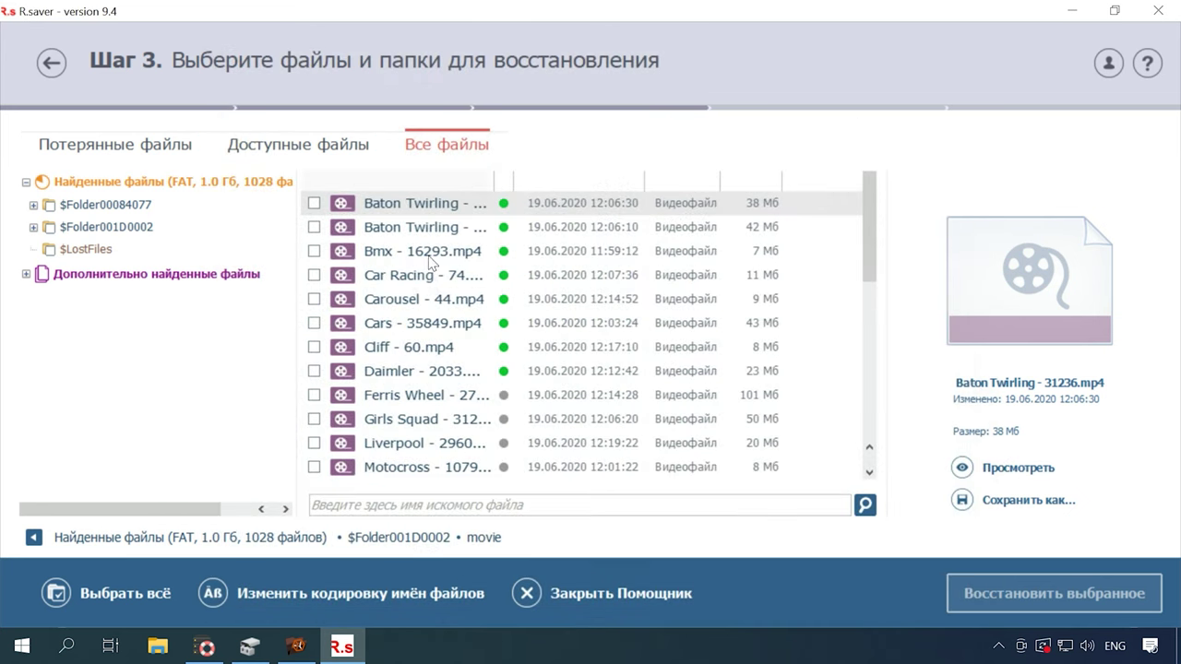
left_click(417, 281)
left_click(987, 468)
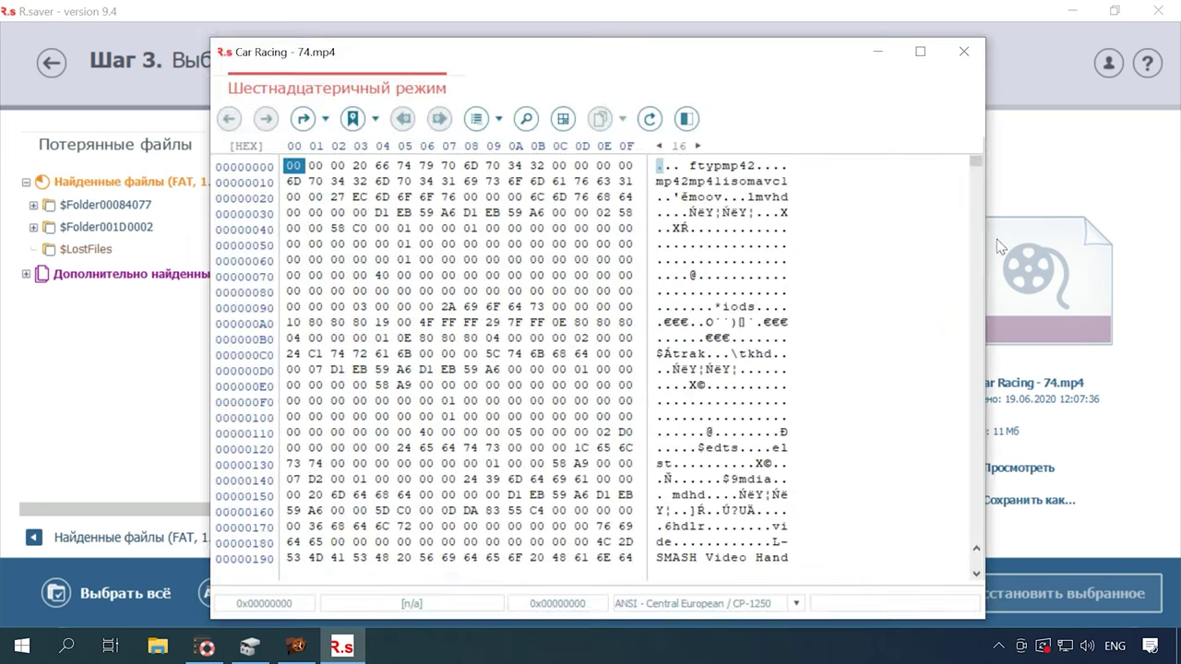
left_click(980, 47)
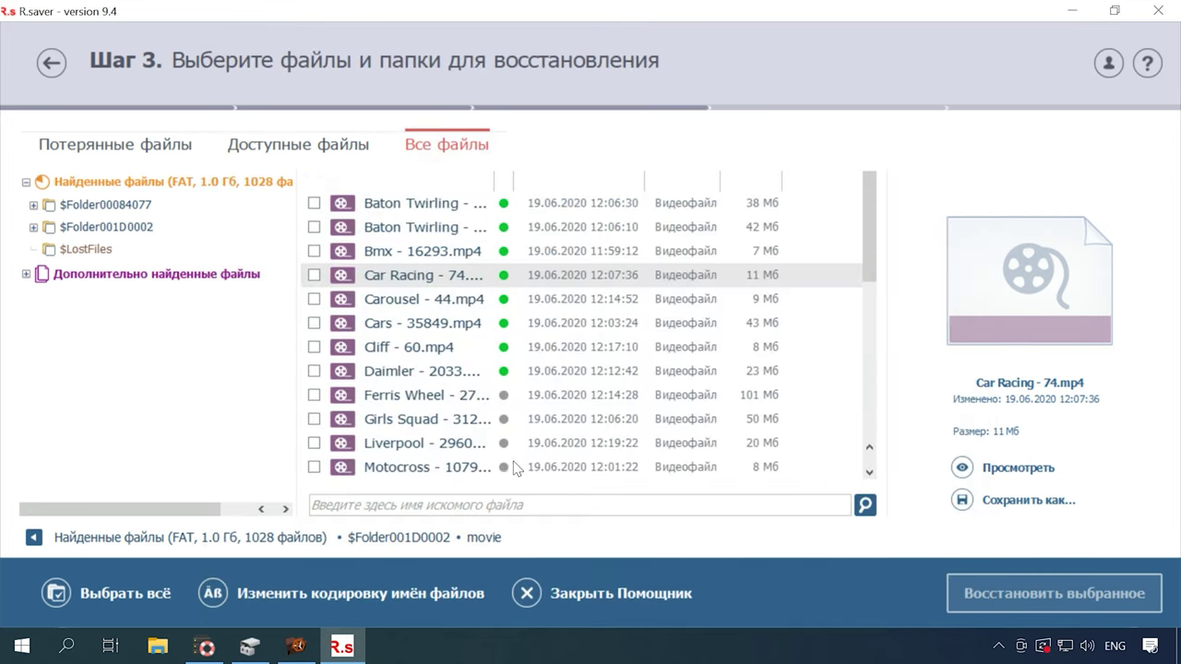
Step: View the hexadecimal content of Girls Squad - 31239.mp4 and select Porsche - 28544.mp4 in the movie folder
left_click(365, 417)
left_click(978, 461)
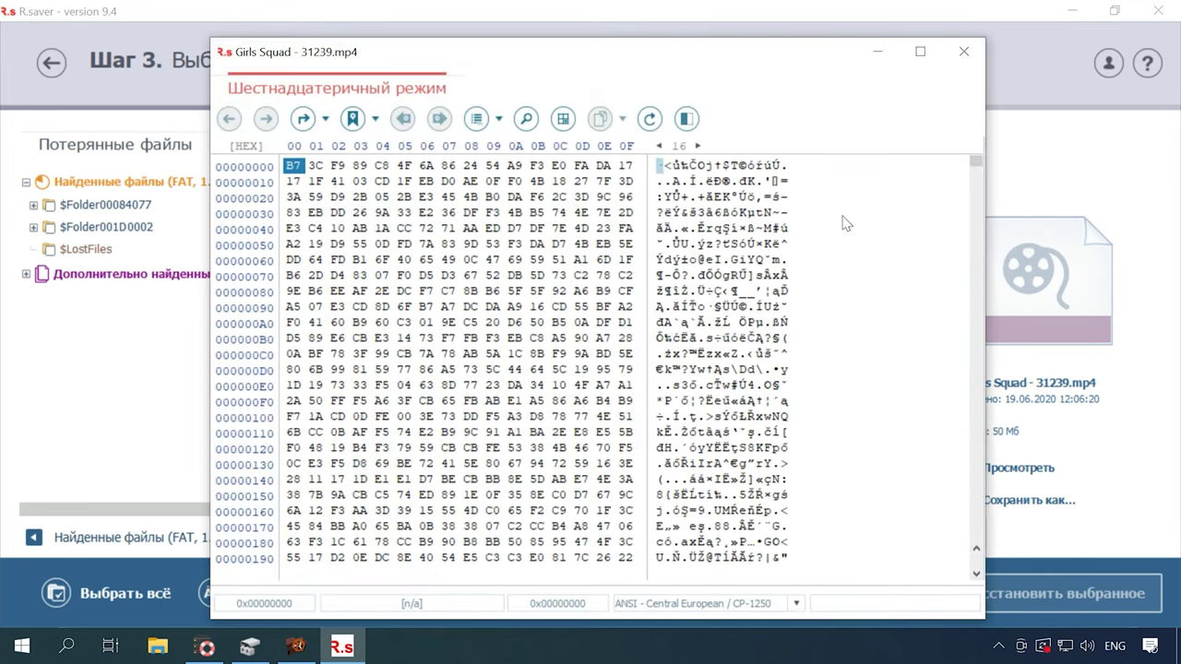
left_click(956, 51)
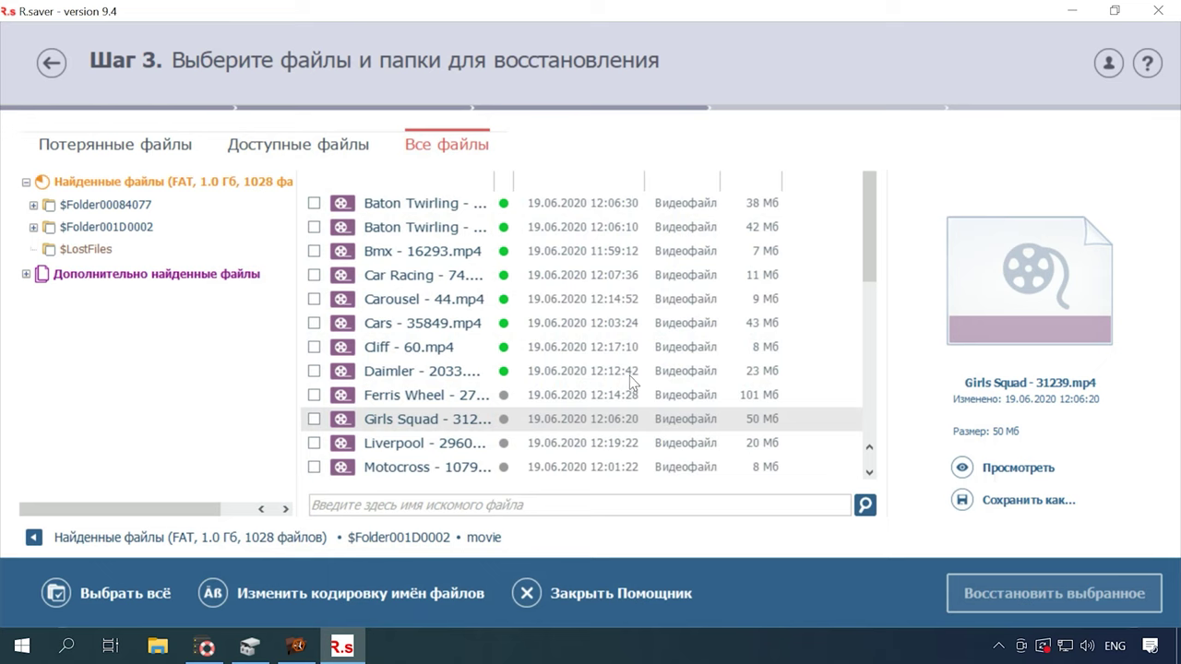
scroll(377, 420, "down", 3)
left_click(376, 441)
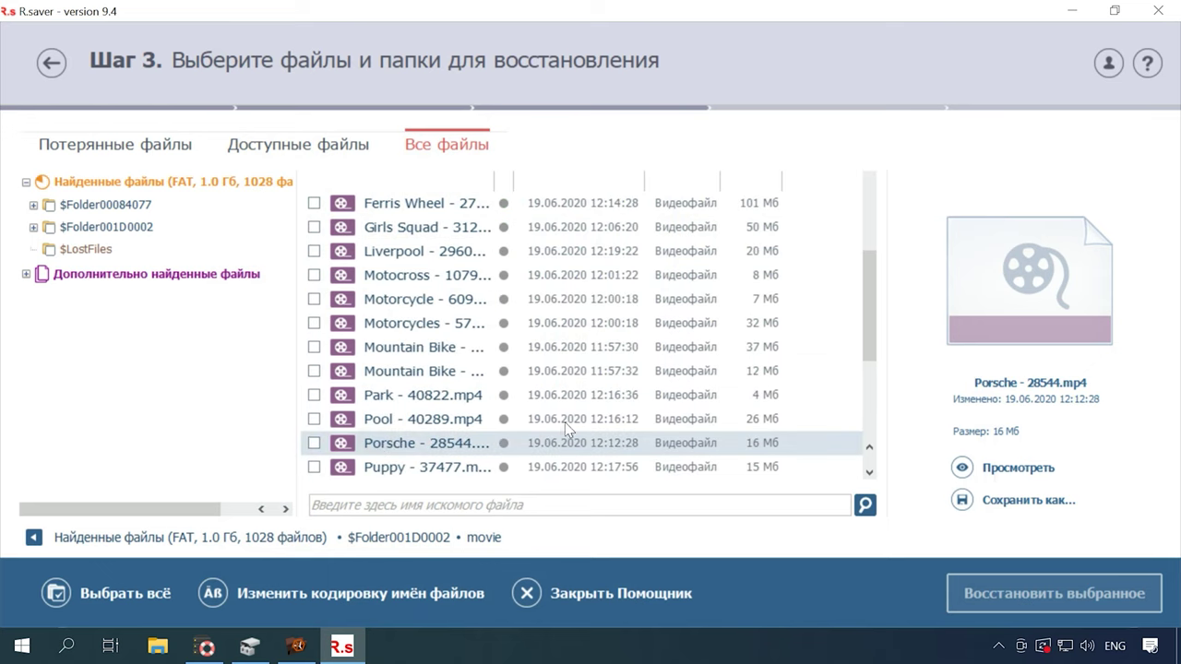
scroll(558, 435, "down", 1)
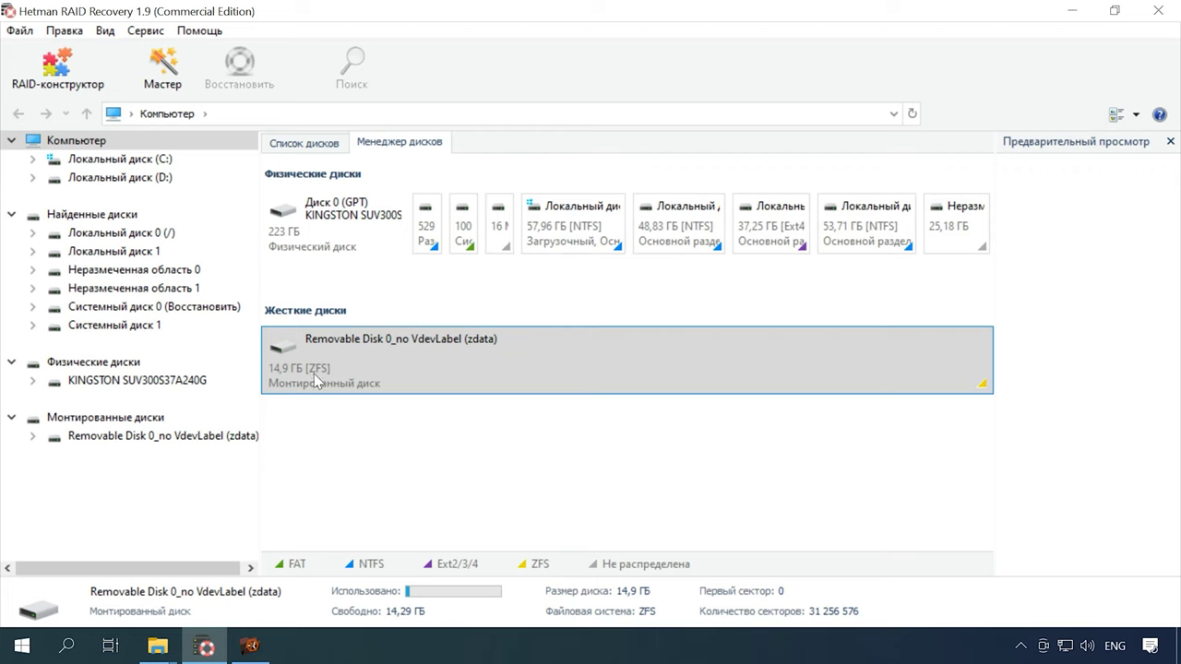
Step: Open the mounted zdata disk with a fast scan and finish the file recovery wizard
right_click(484, 377)
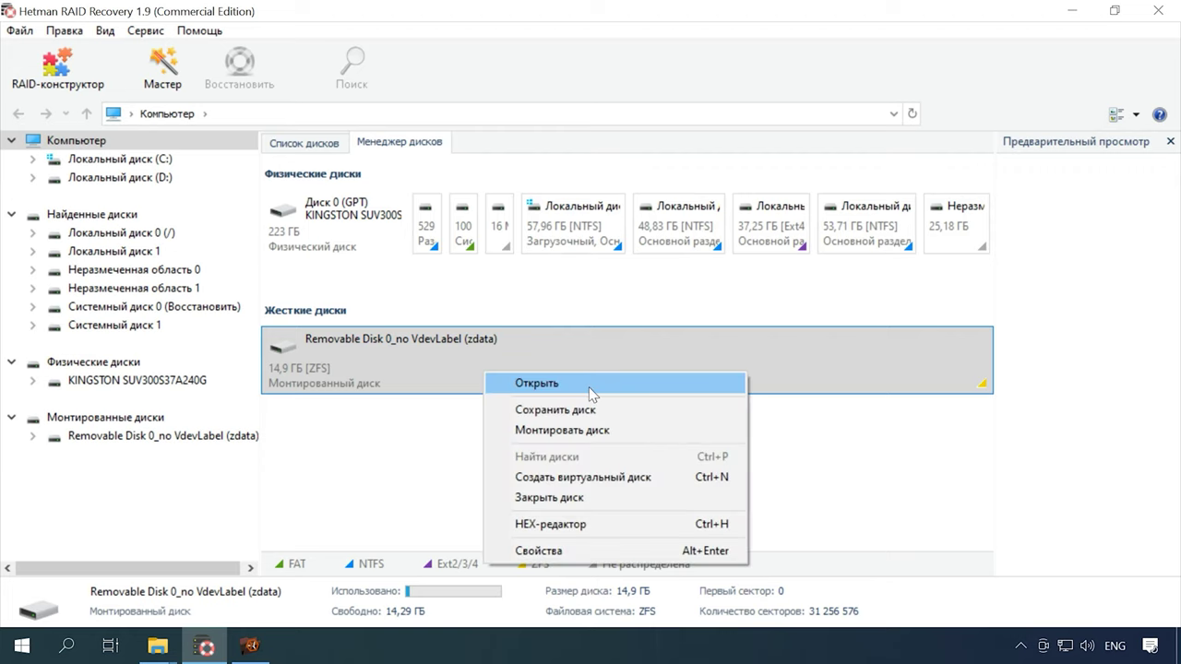
left_click(592, 394)
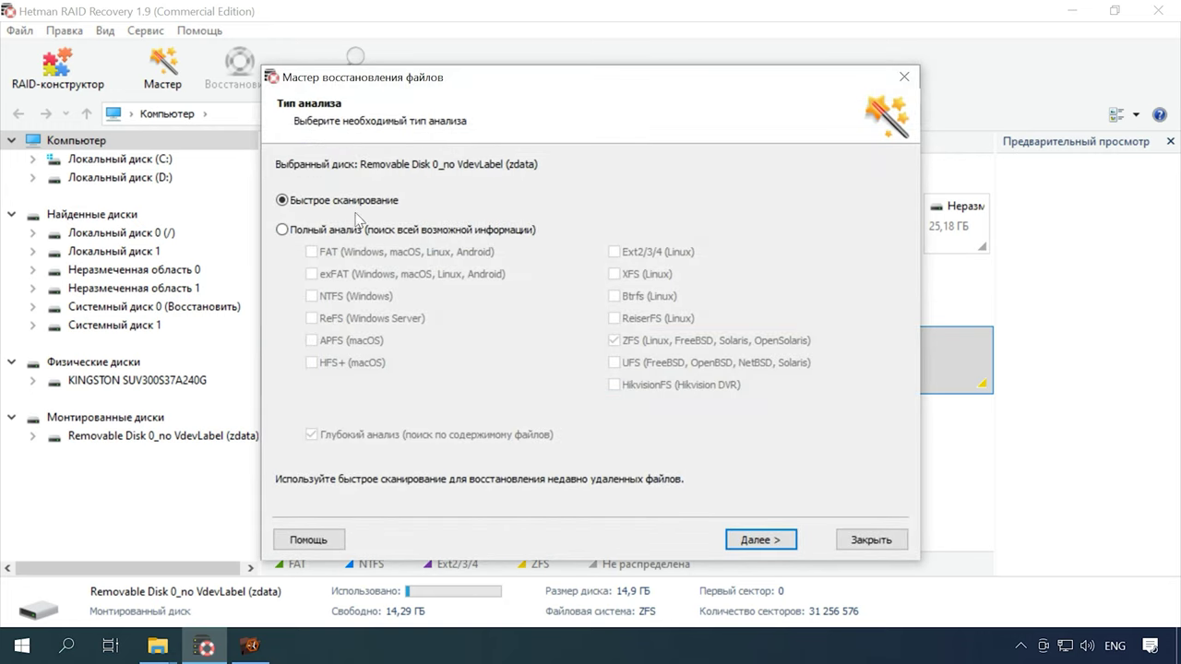
left_click(763, 542)
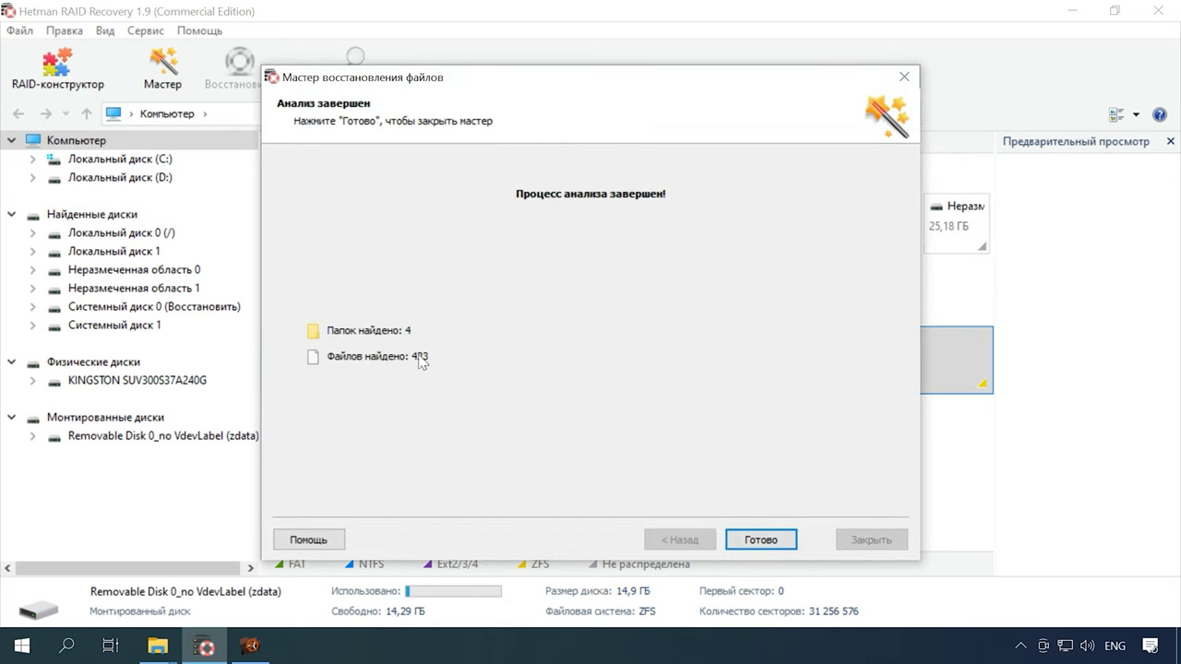
left_click(760, 540)
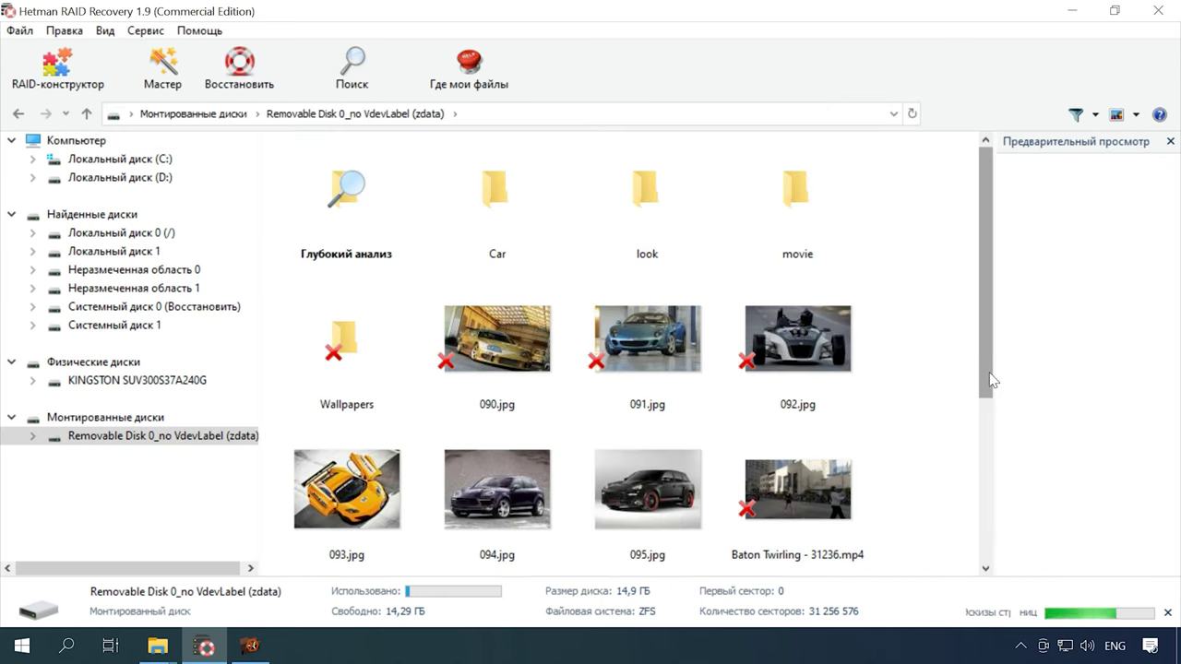
Step: Look over the root contents of the zdata disk and preview the deleted images 090.jpg, 091.jpg and 092.jpg
scroll(843, 409, "down", 3)
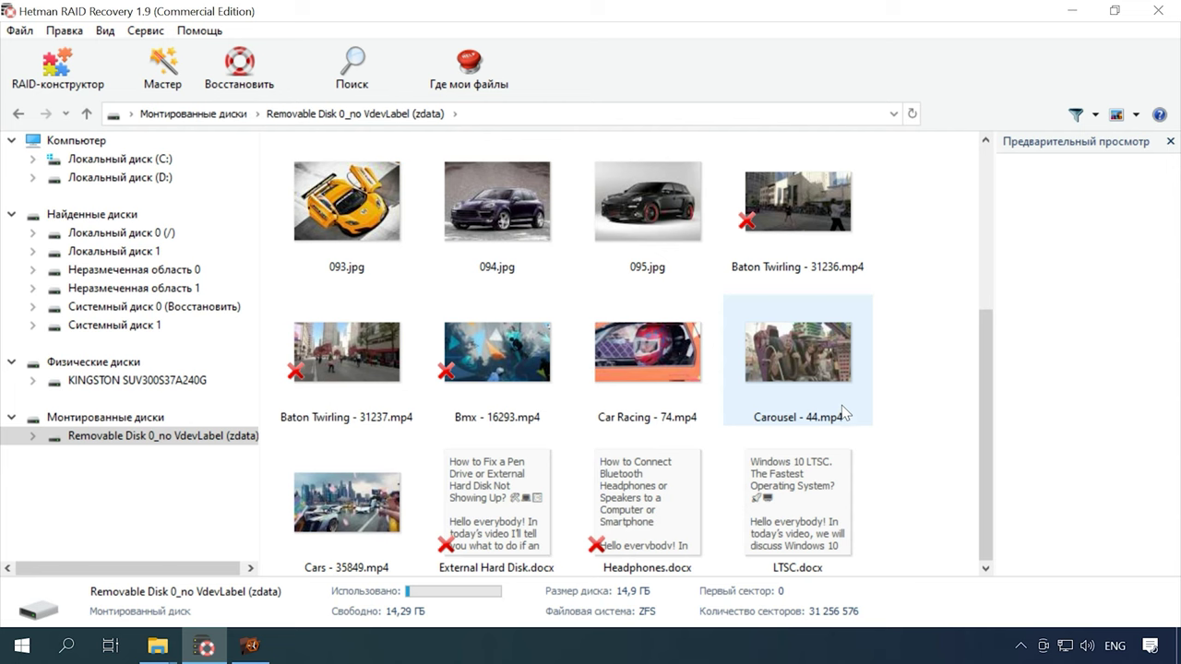
scroll(862, 474, "up", 3)
left_click(521, 349)
left_click(687, 361)
left_click(761, 367)
Step: Preview the deleted documents External Hard Disk.docx and Headphones.docx
scroll(761, 369, "down", 3)
left_click(510, 481)
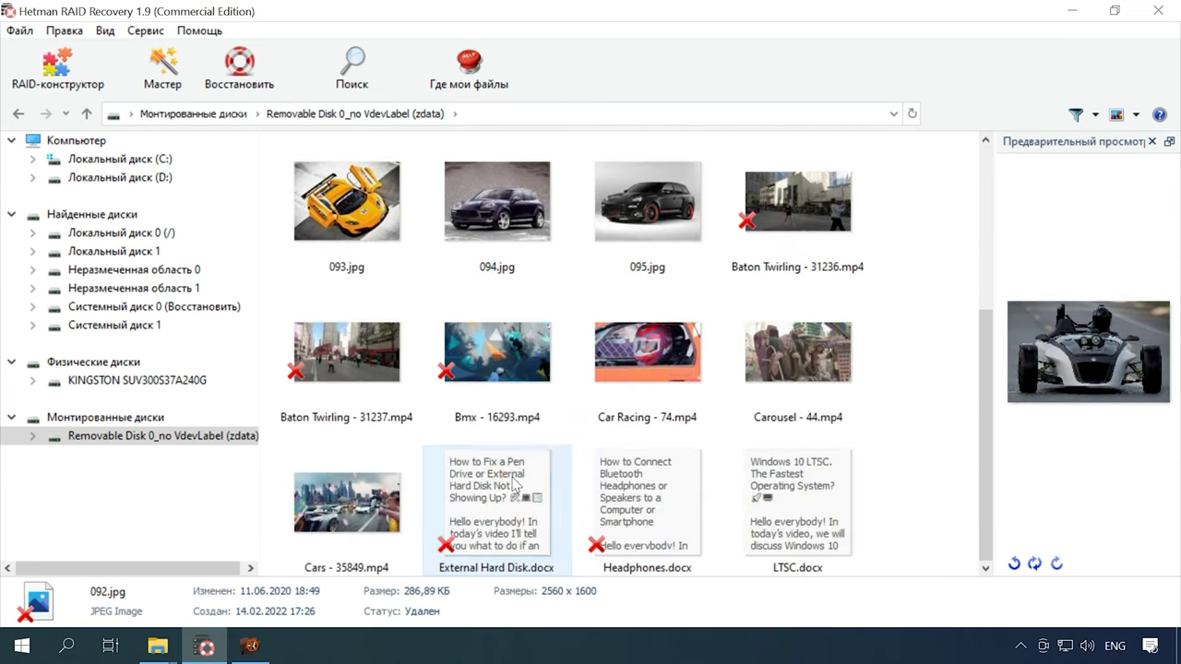
left_click(678, 491)
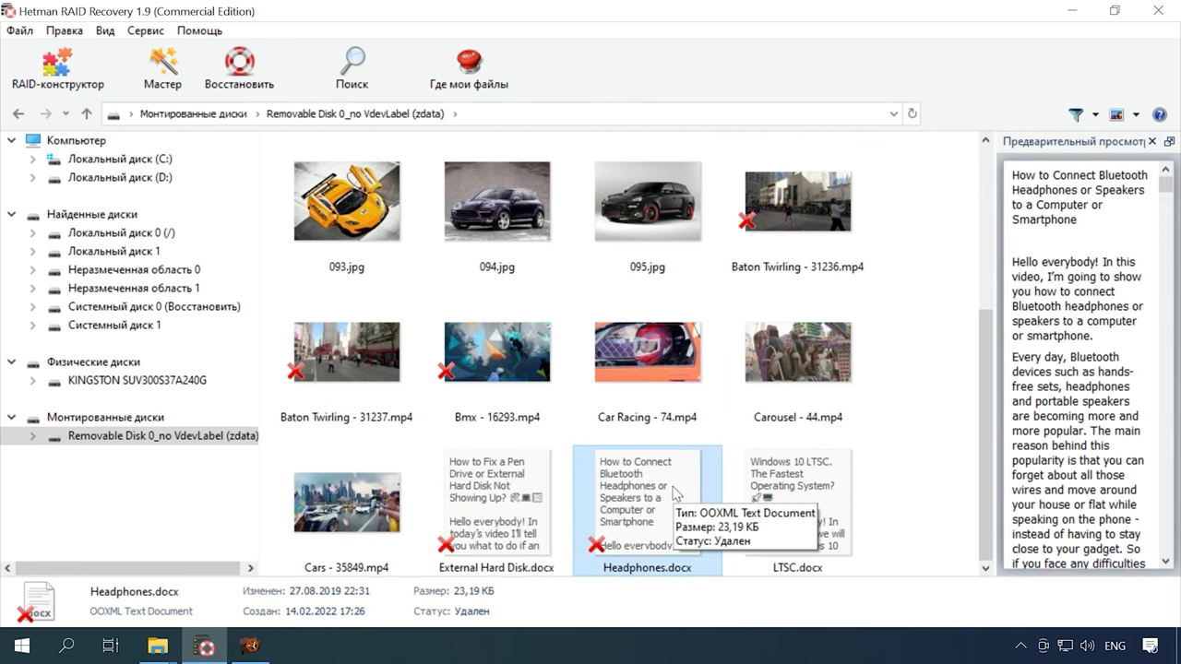
Step: Play the deleted video Bmx - 16293.mp4 in the preview and skip ahead to about its middle
left_click(499, 379)
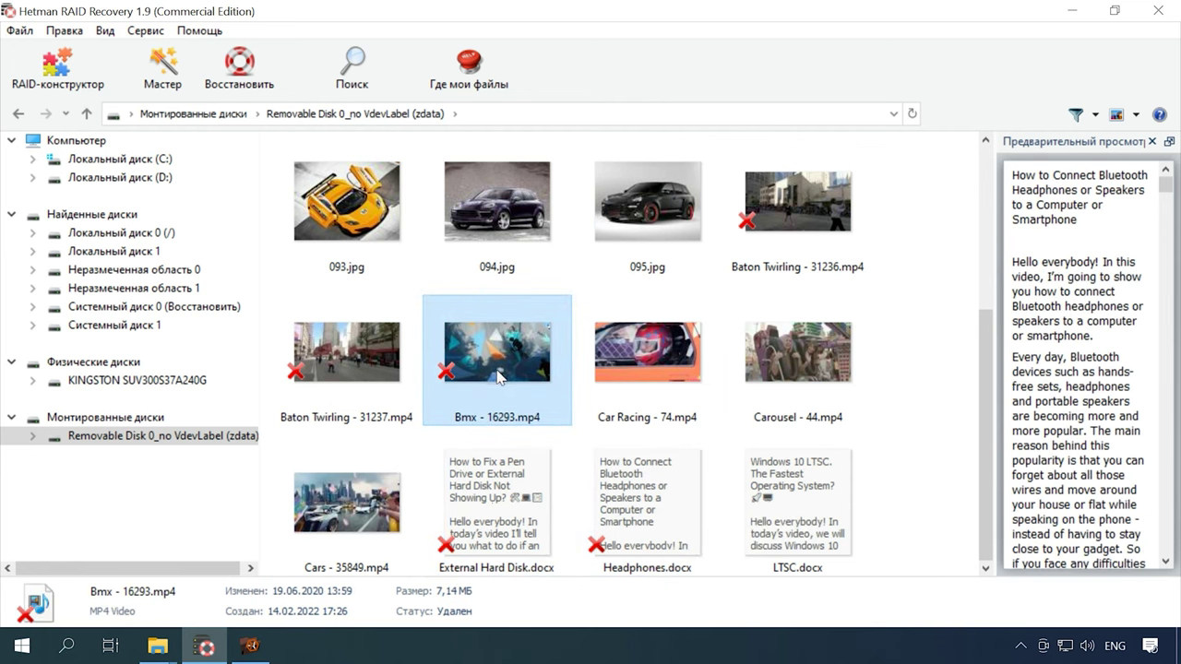
left_click(1035, 563)
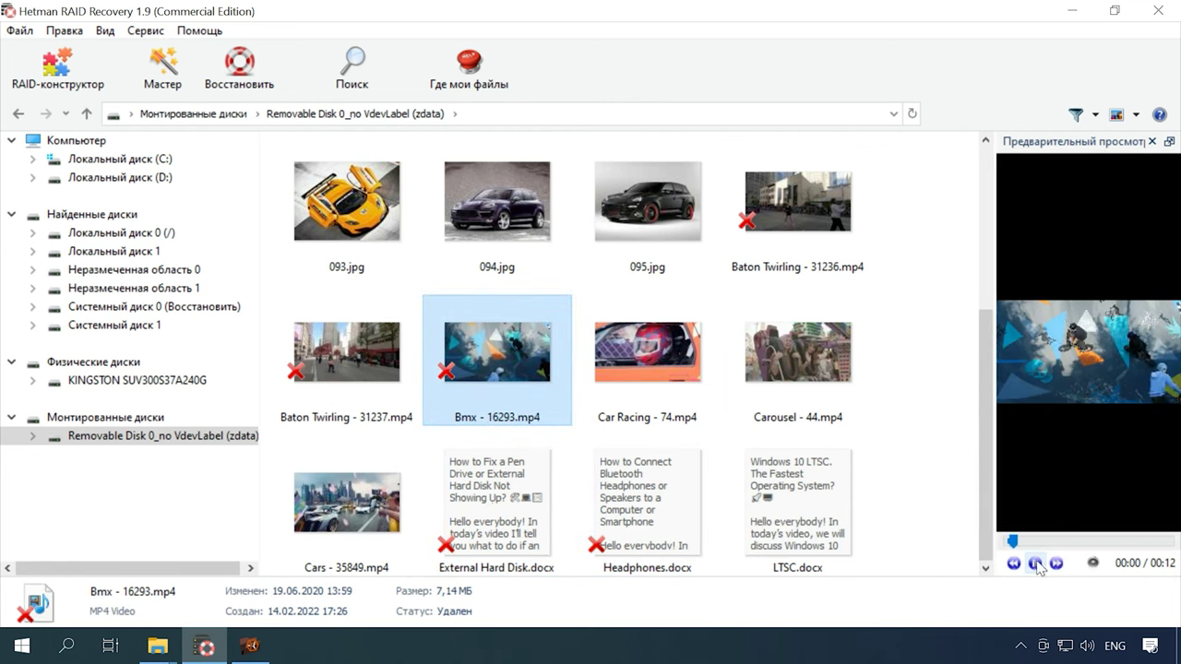
left_click(1091, 542)
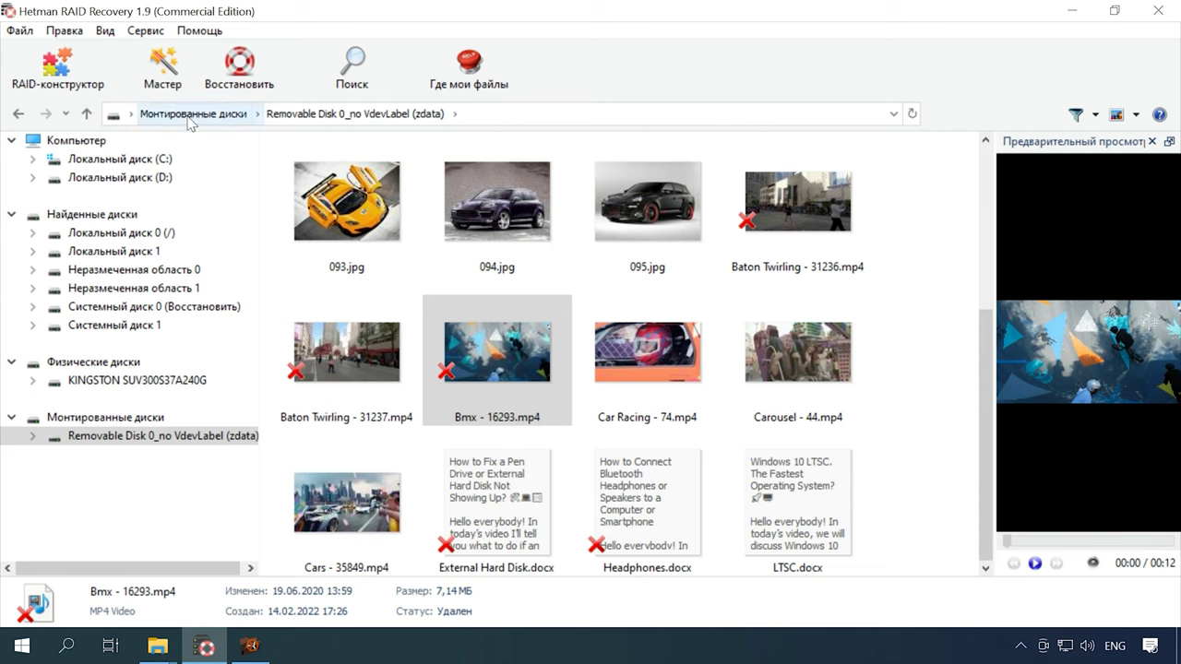
Step: Open the Car folder, preview 001.jpg, 006.jpg and 007.jpg, and look through the remaining images down to Thumbs.db
scroll(425, 316, "up", 3)
double_click(493, 214)
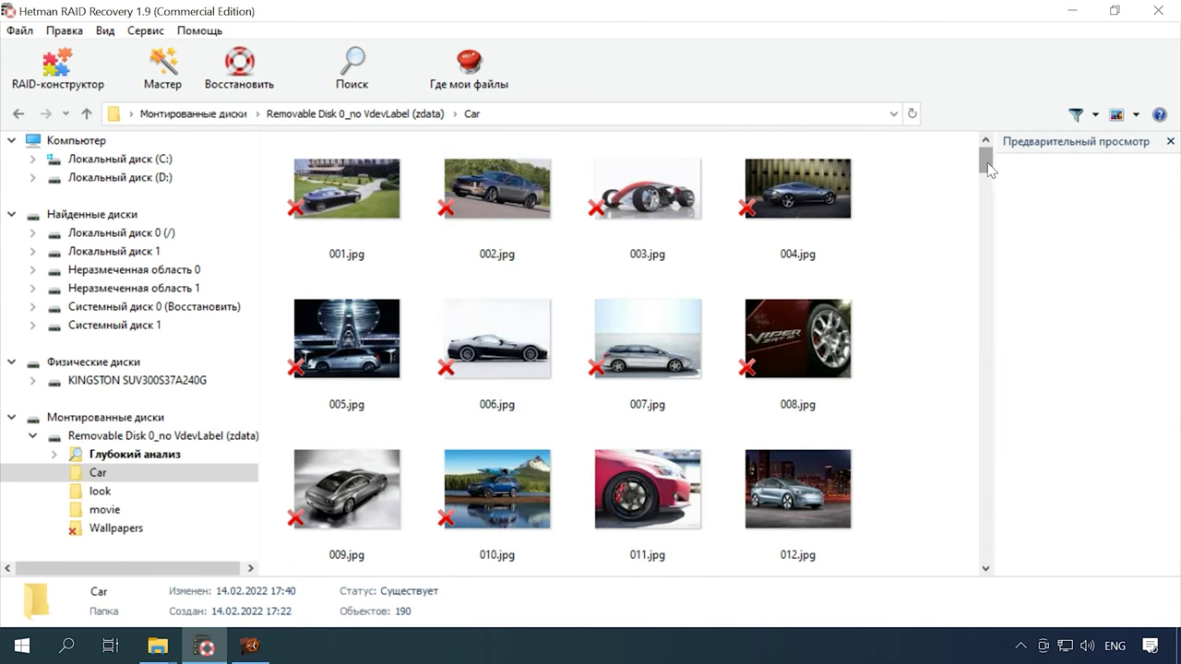
left_click(361, 220)
left_click(493, 373)
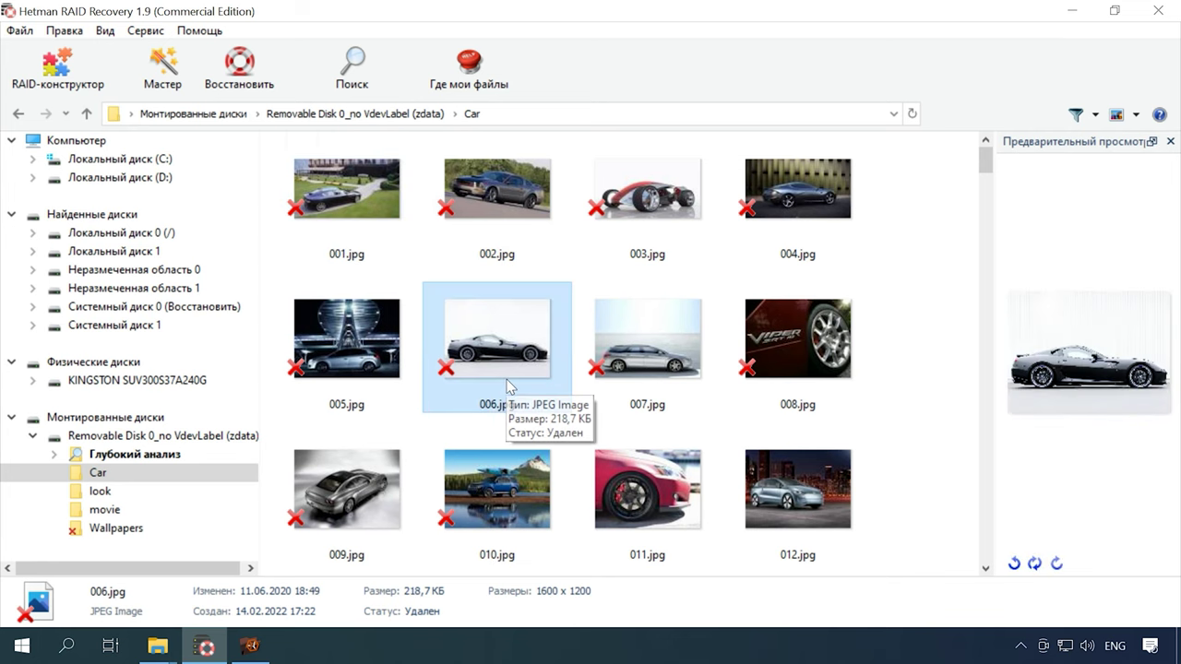
left_click(641, 396)
left_click_drag(985, 162, 953, 250)
scroll(904, 422, "down", 10)
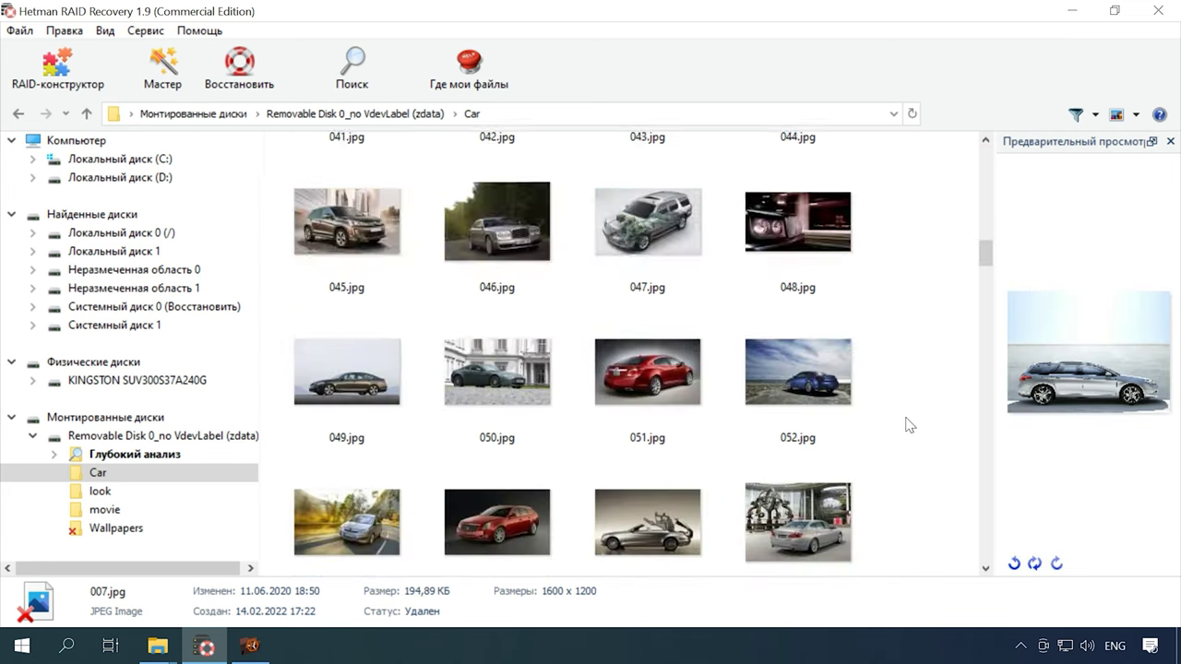
scroll(908, 424, "down", 12)
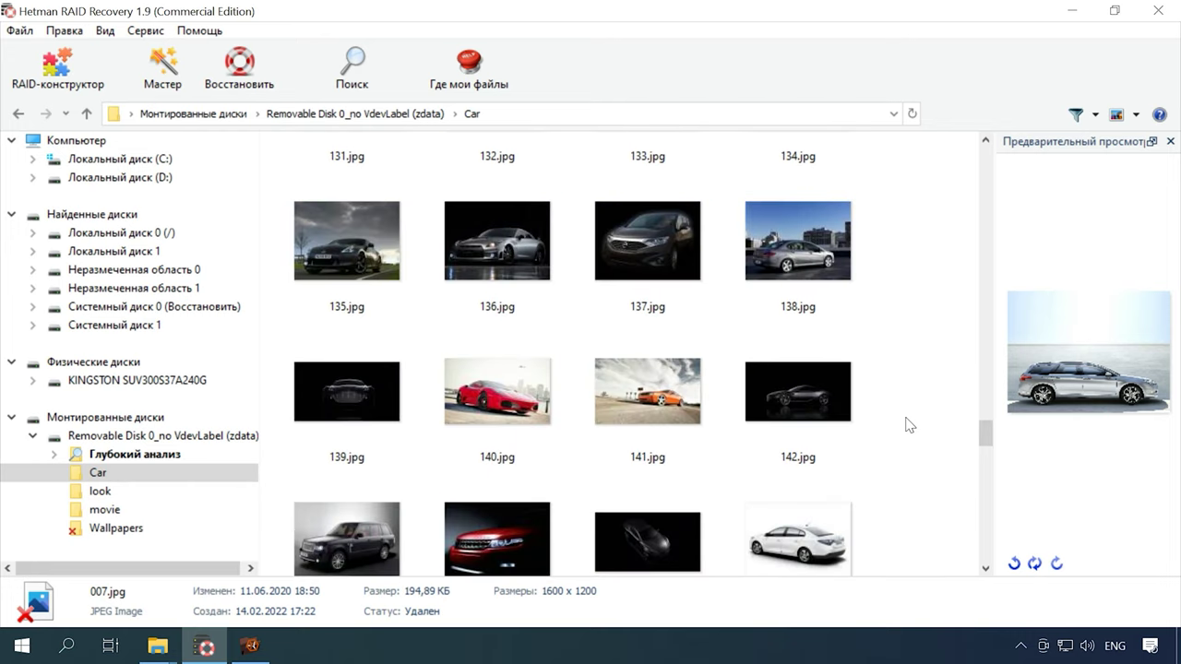
scroll(909, 425, "down", 10)
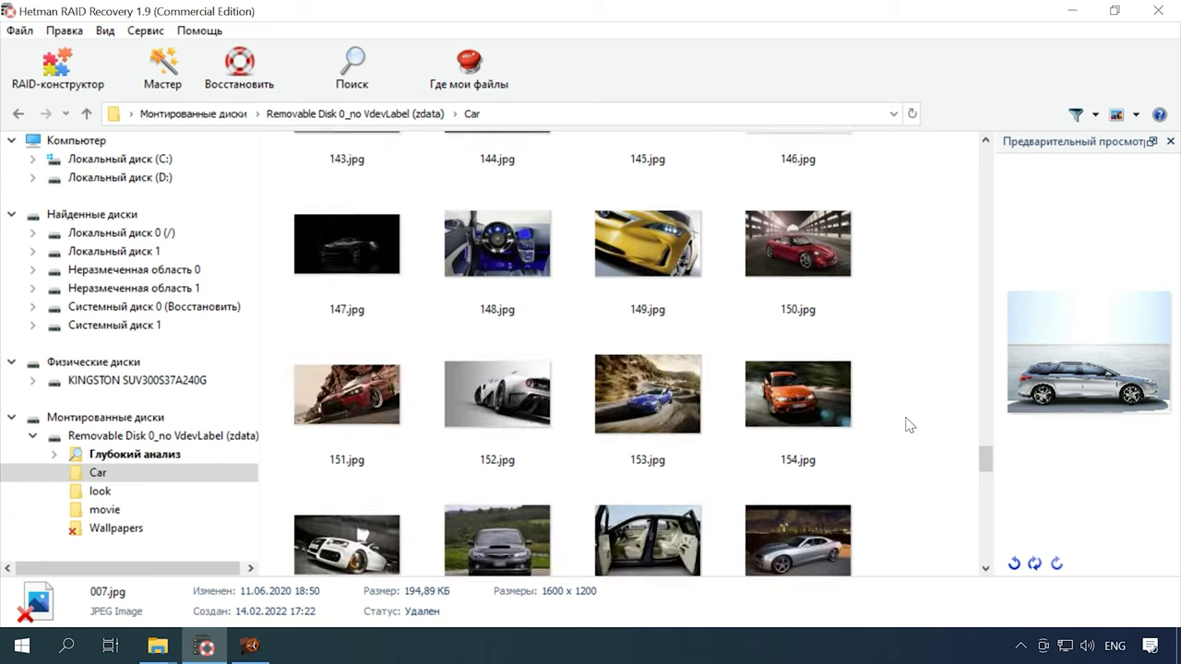
scroll(908, 425, "down", 3)
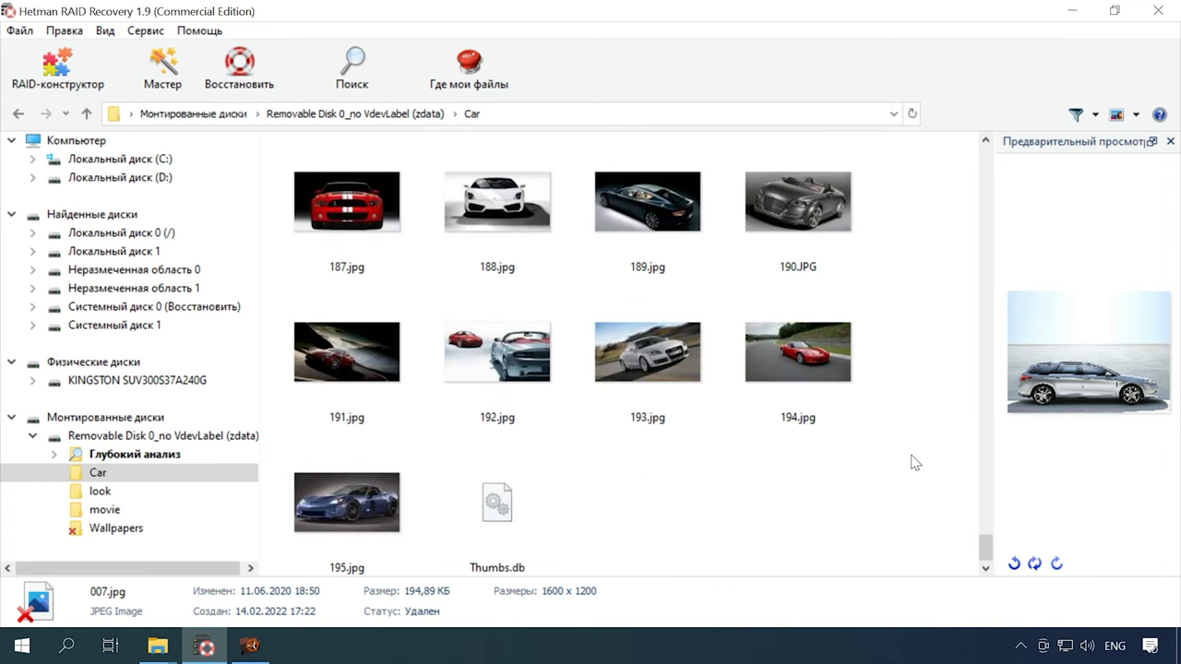
left_click_drag(981, 543, 985, 130)
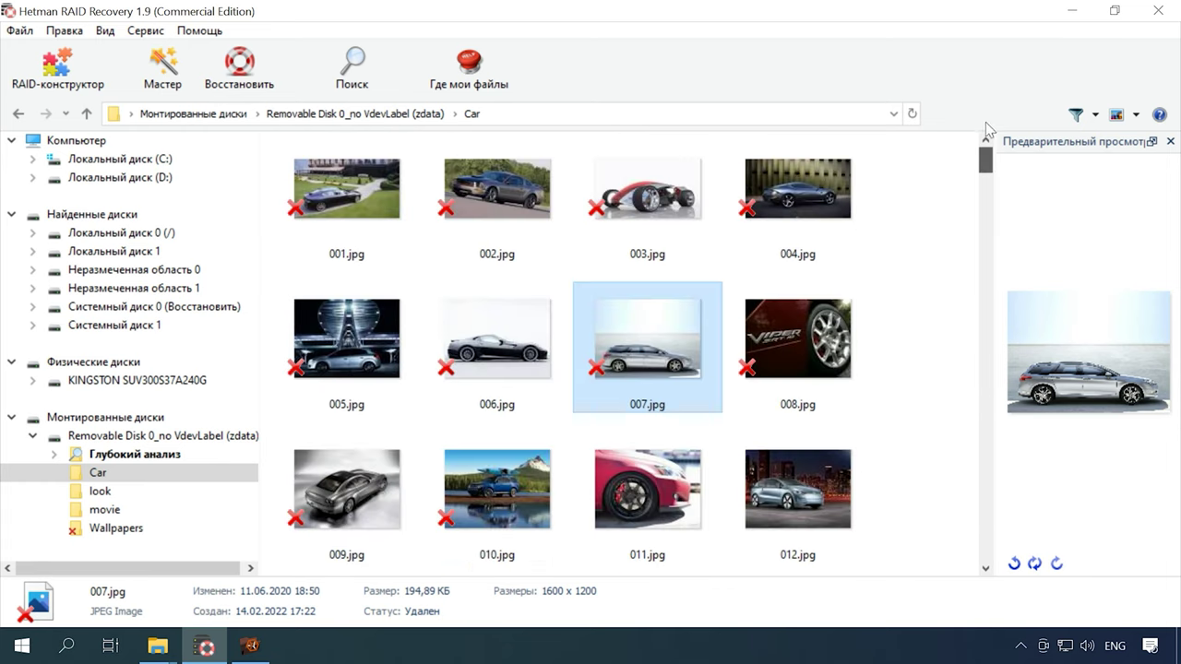
Step: Open the look folder, preview the deleted images image12.jpg, image10.jpg, image11.jpg and image15.jpg, and browse the remaining thumbnails
left_click(87, 113)
double_click(651, 197)
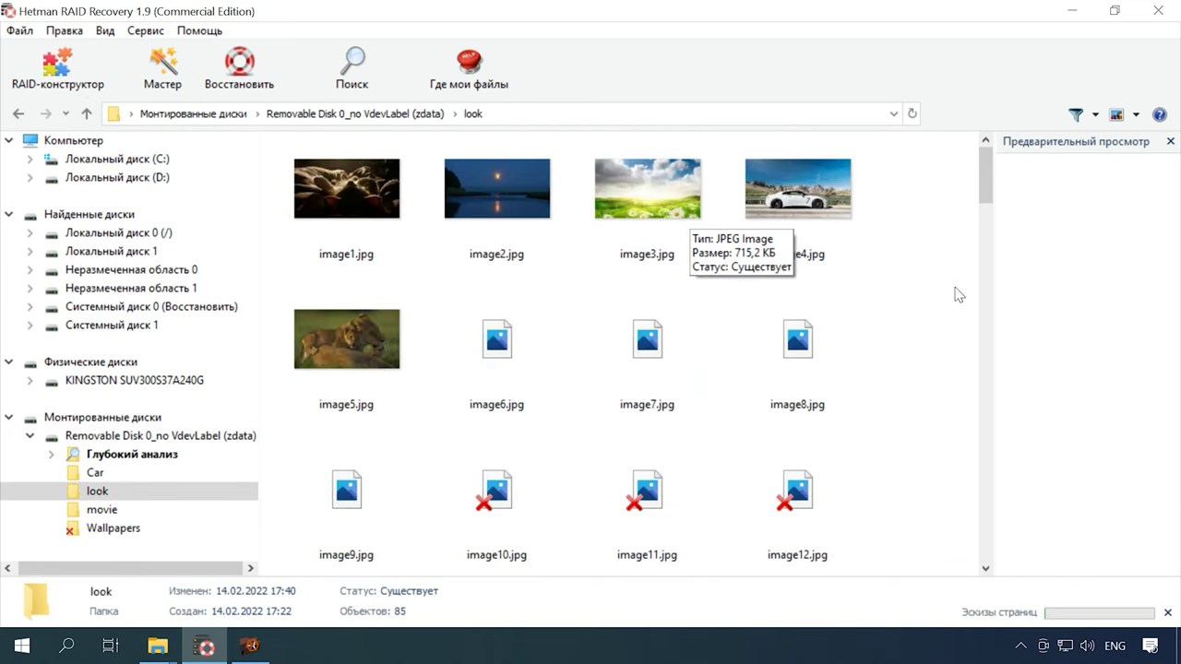
left_click(807, 516)
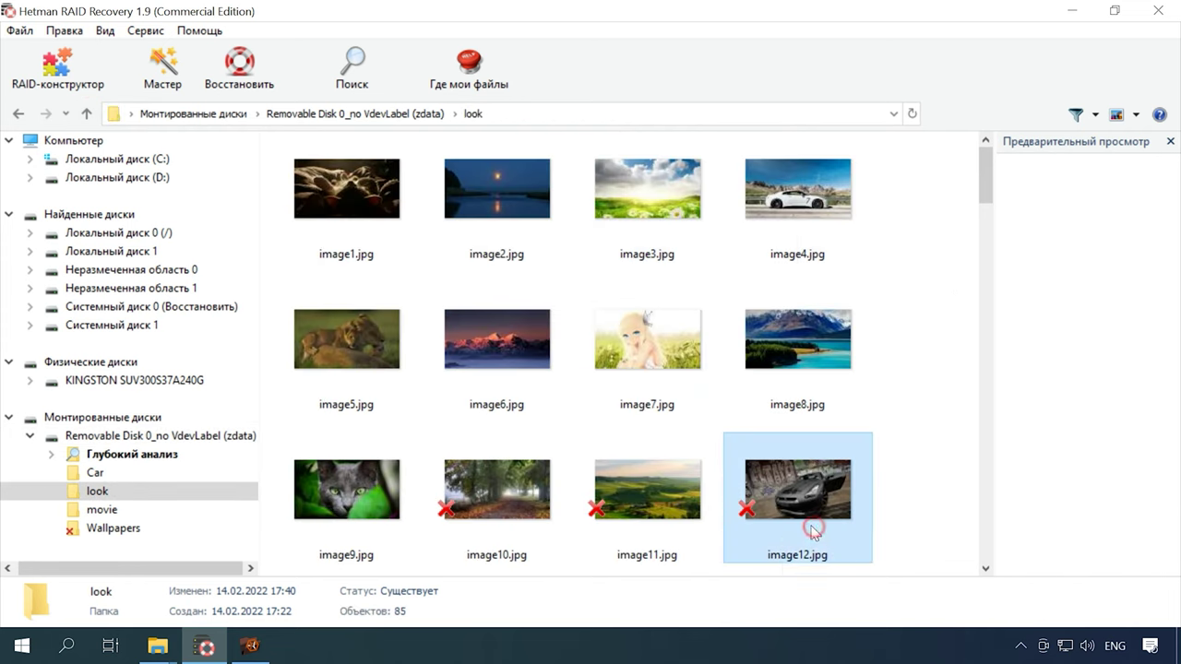
left_click(498, 489)
left_click(632, 505)
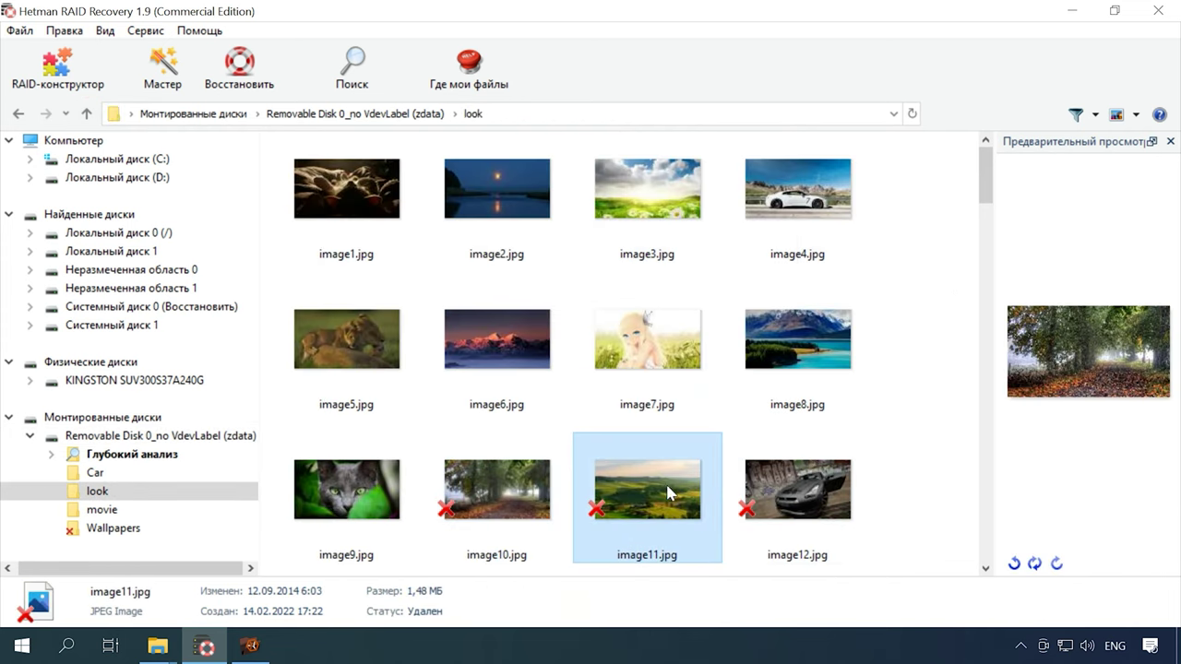
scroll(665, 481, "down", 3)
left_click(613, 449)
scroll(613, 449, "down", 20)
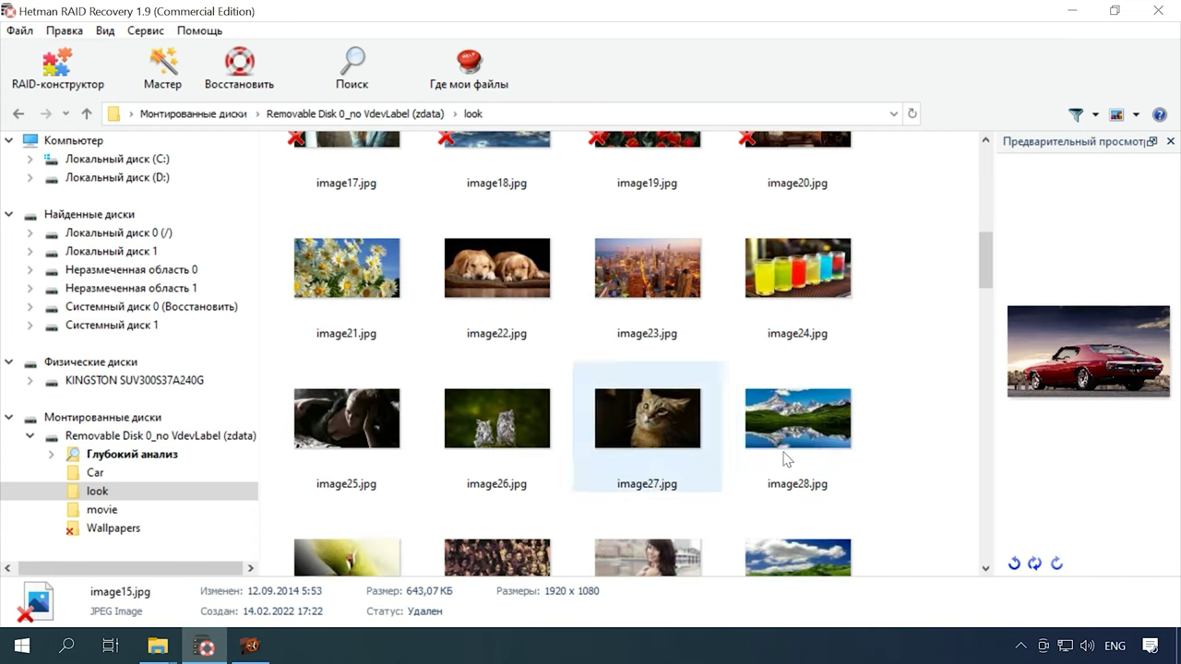
scroll(884, 461, "down", 2)
scroll(883, 462, "up", 20)
Step: Open the movie folder, browse its videos and play the deleted Cliff - 60.mp4 in the preview, skipping ahead
left_click(86, 114)
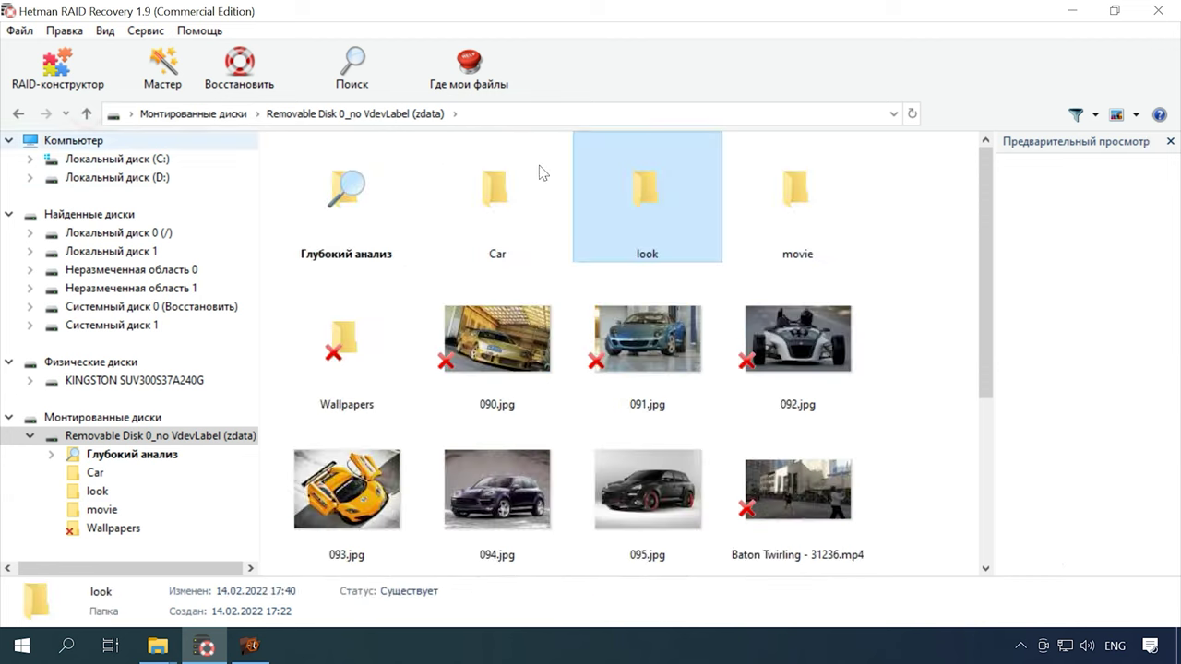
double_click(815, 191)
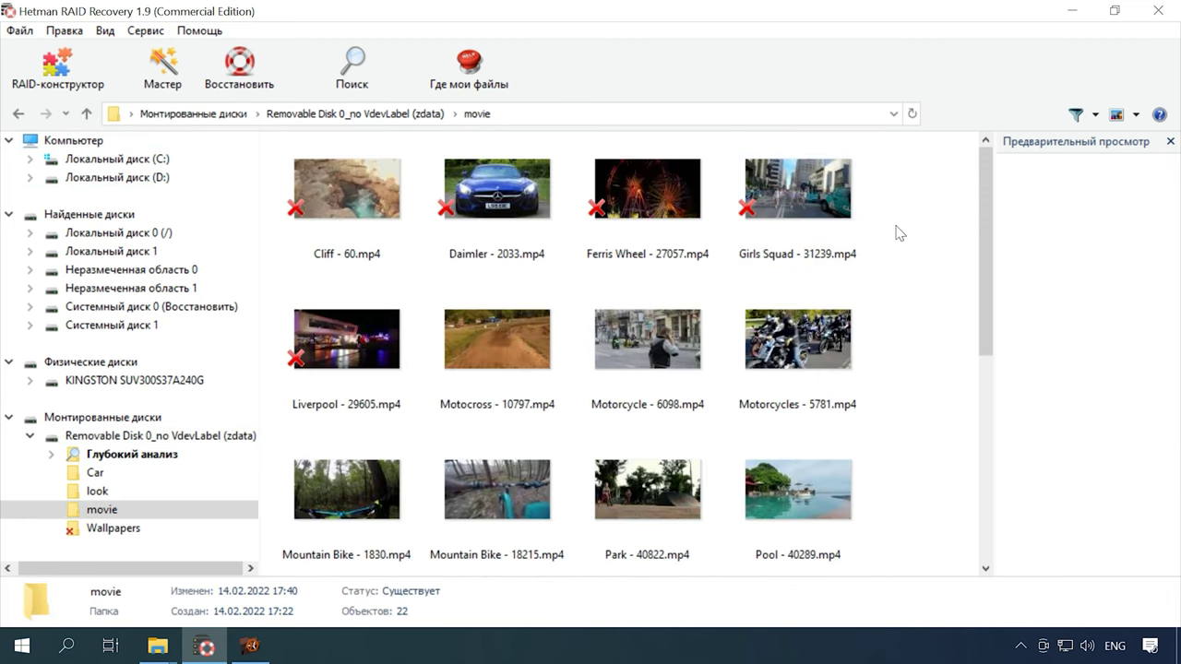
scroll(900, 232, "down", 5)
scroll(895, 231, "up", 5)
left_click(366, 194)
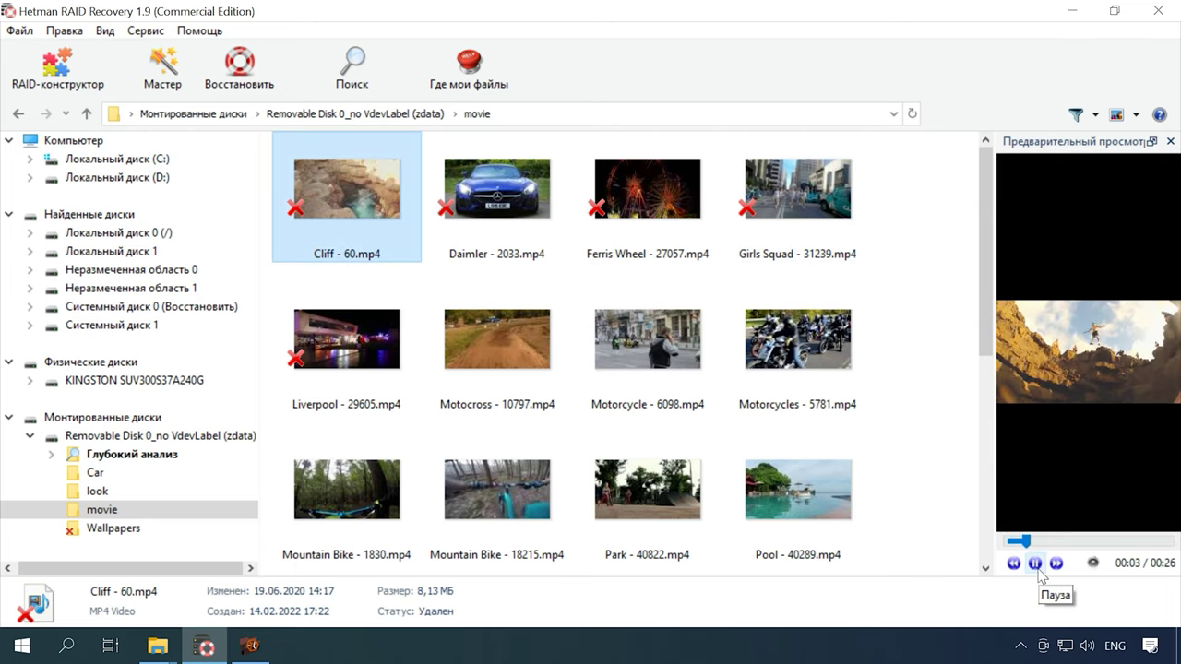
left_click(1091, 541)
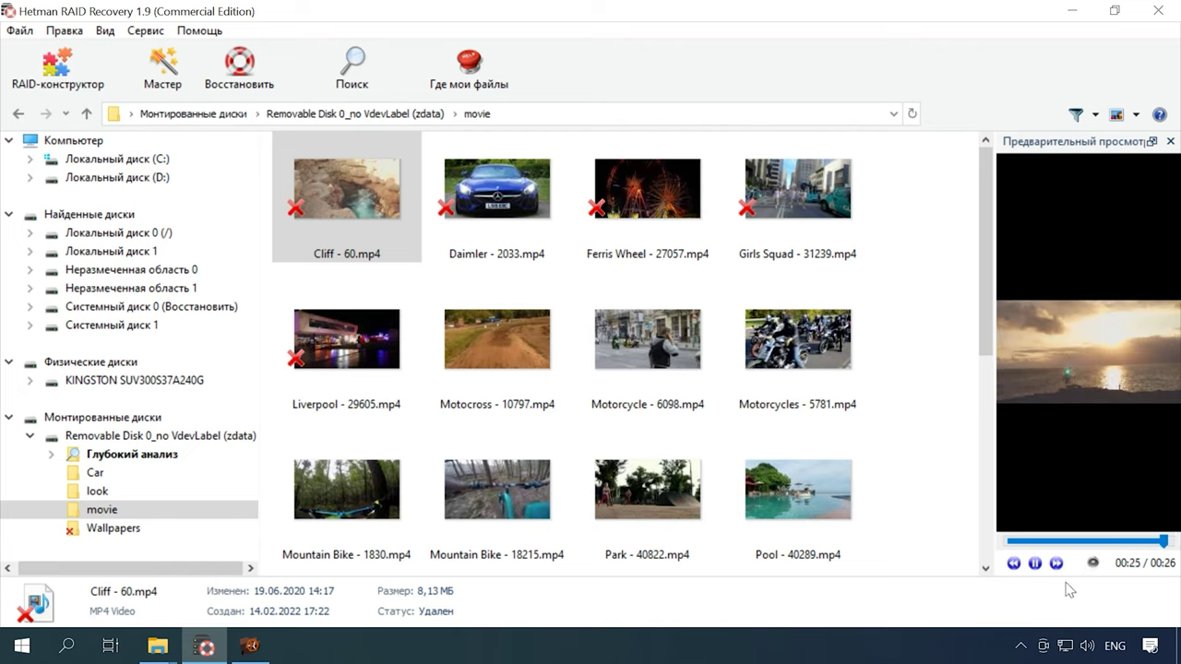
key("Right")
left_click(1037, 563)
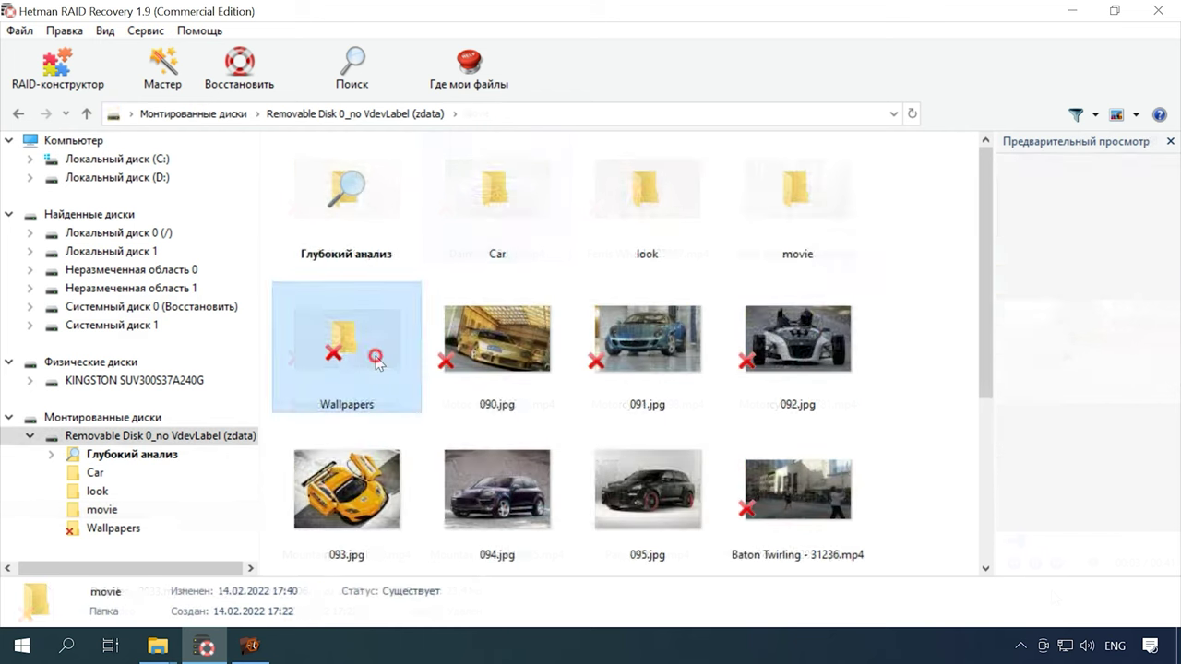
Step: Open the deleted Wallpapers folder and look through all of its image thumbnails
double_click(369, 355)
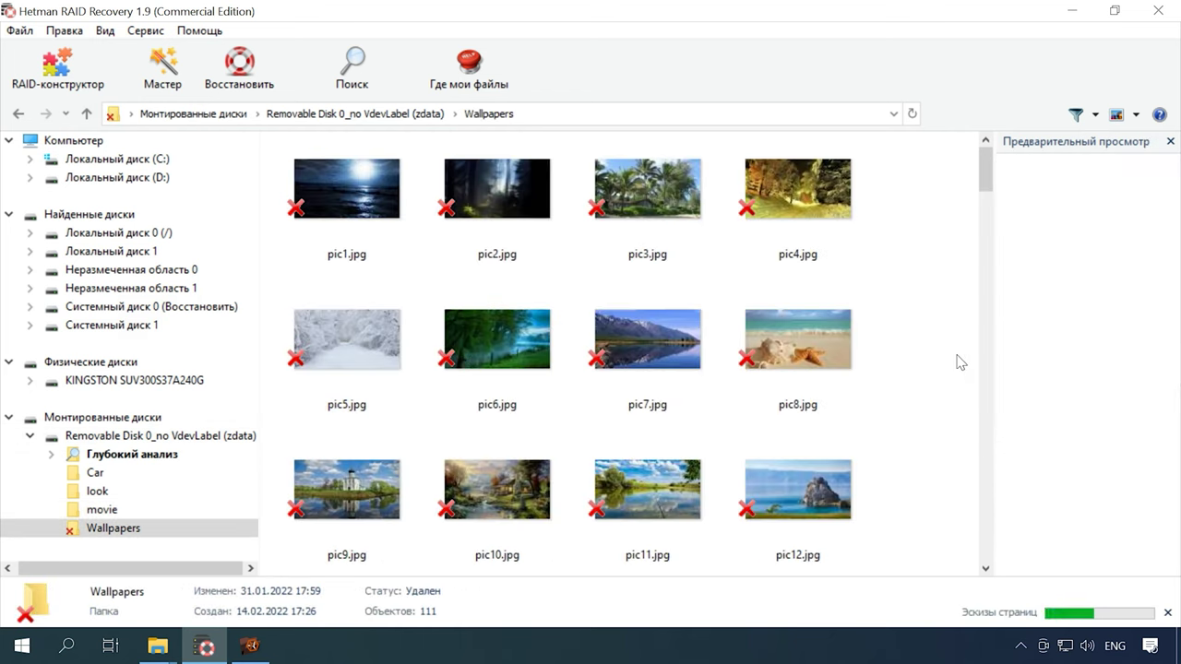
left_click_drag(986, 178, 972, 556)
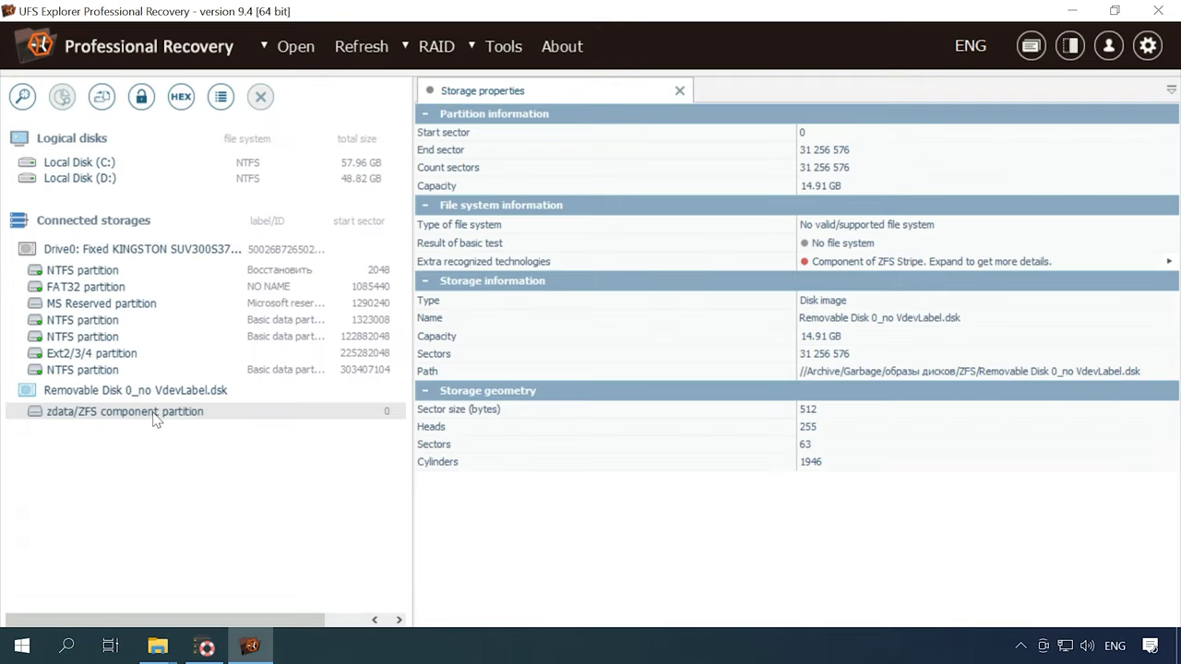
Step: In UFS Explorer, scan the zdata/ZFS component partition for lost data with only ZFS selected, and open the found ZFS result
right_click(154, 416)
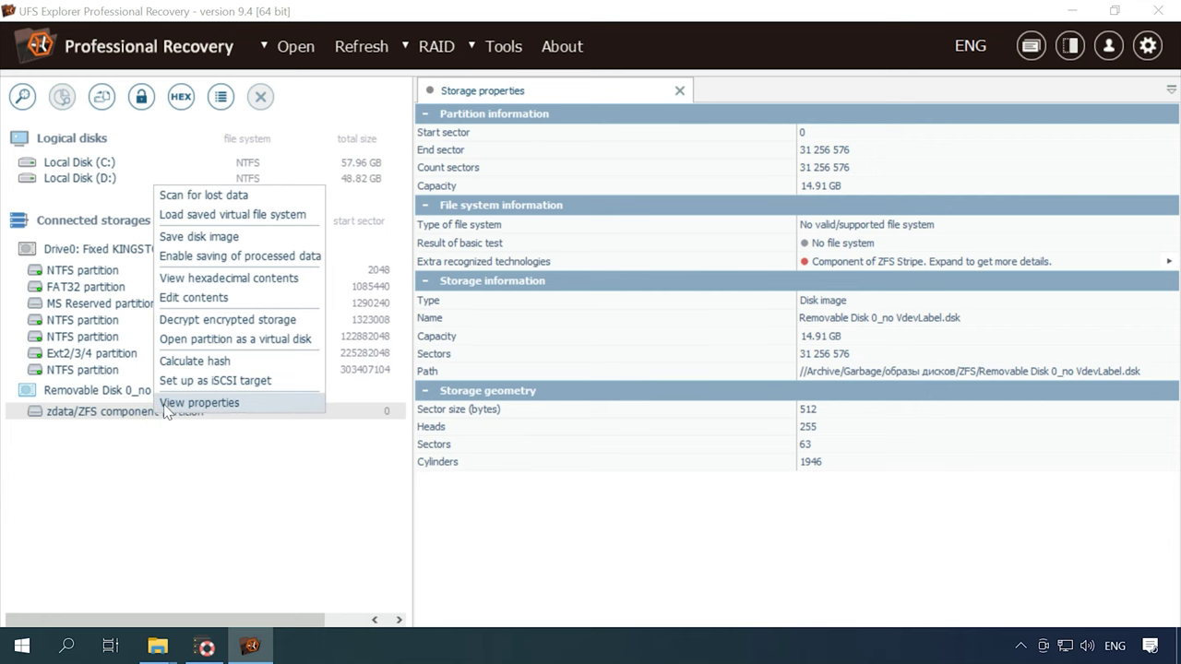
left_click(229, 197)
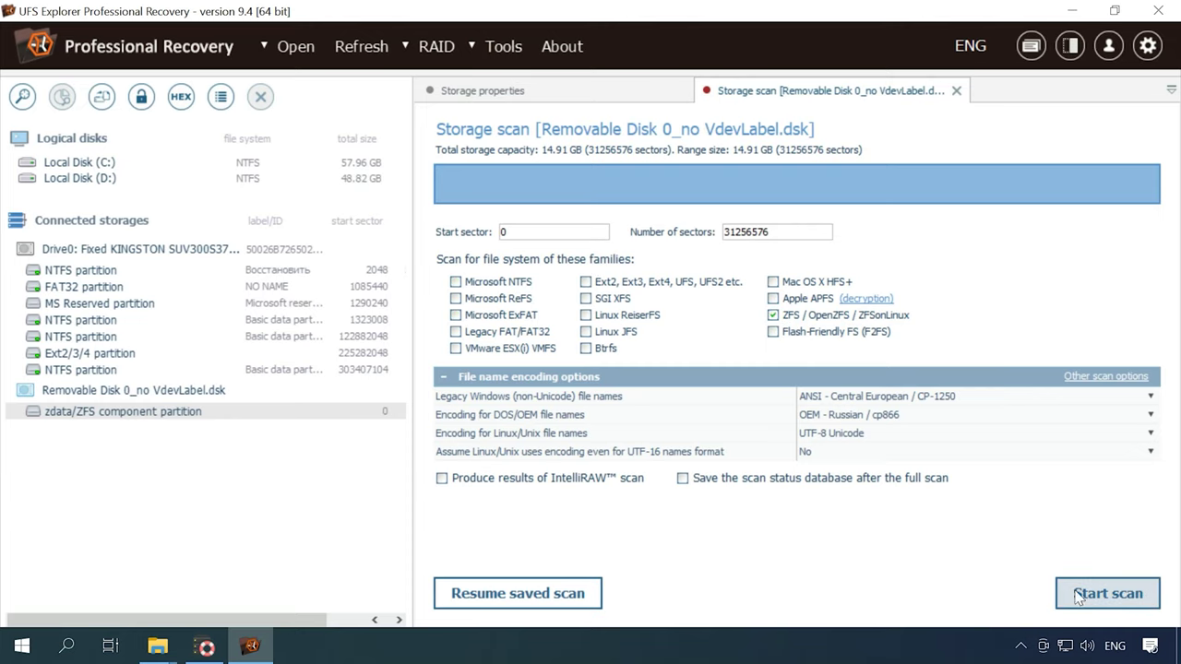
left_click(1112, 594)
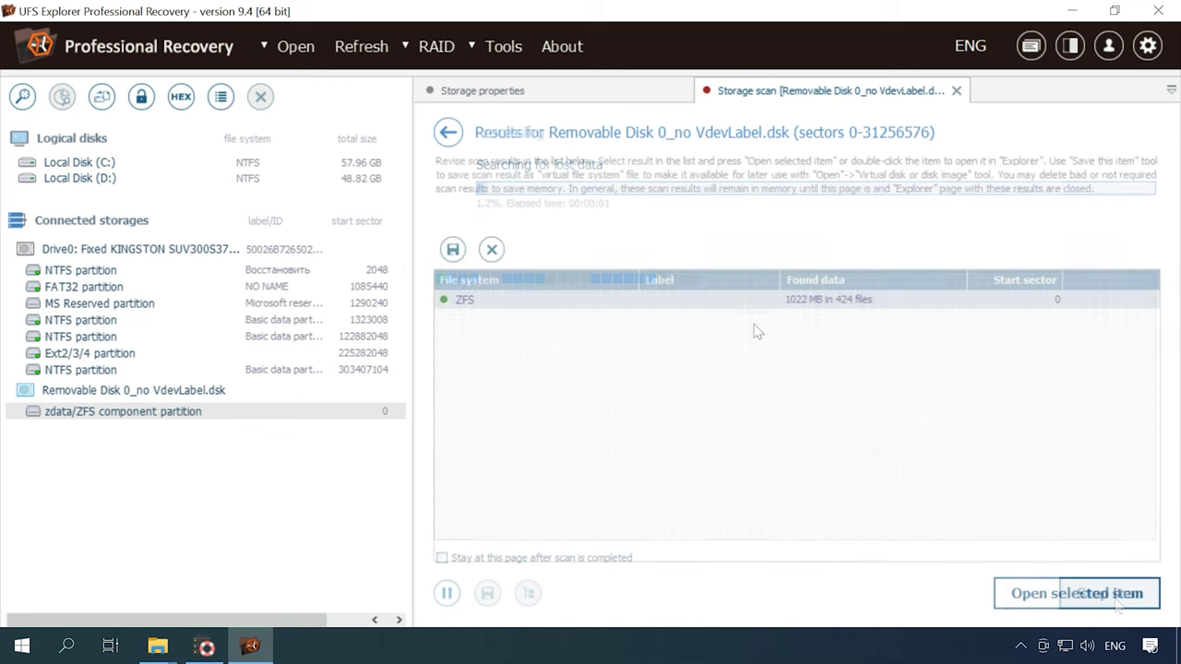
left_click(1080, 595)
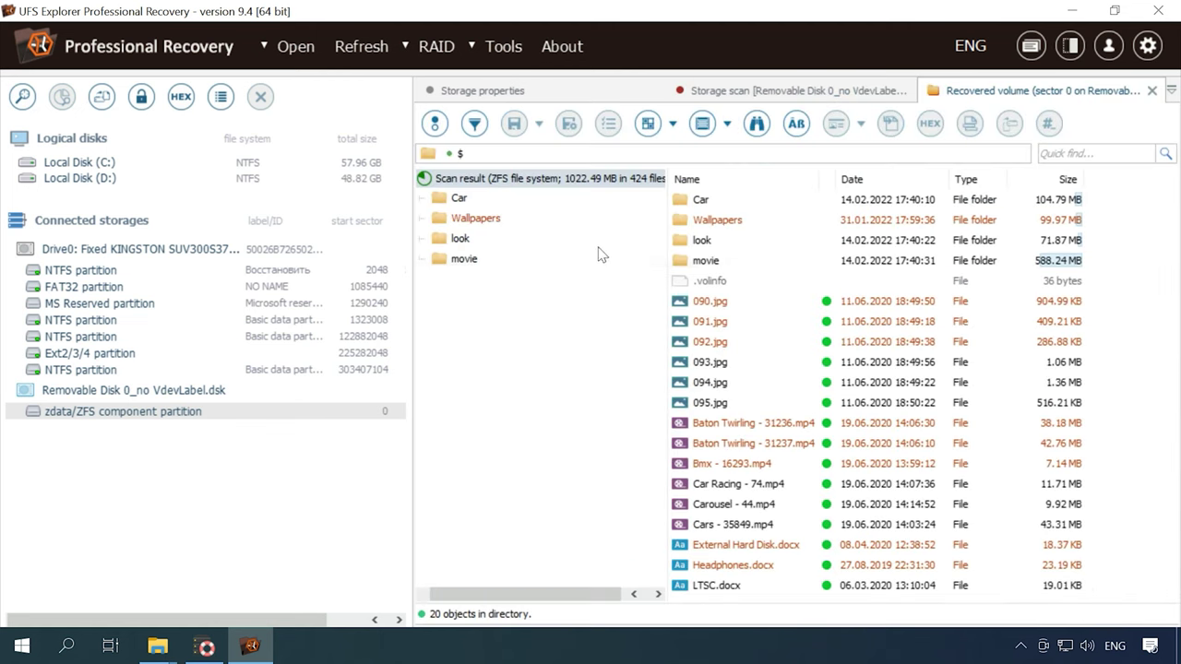
Step: Preview the images 090.jpg through 095.jpg in the root of the recovered volume
left_click(716, 304)
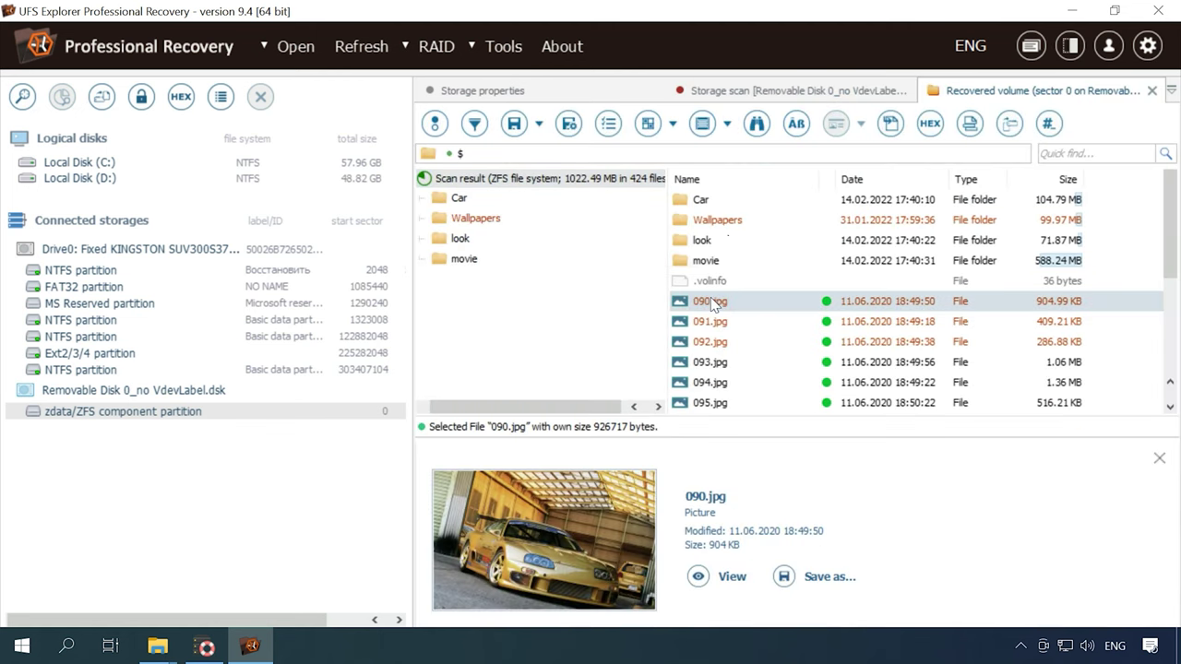
key("Down")
key("Down")
key("Down")
key("Down")
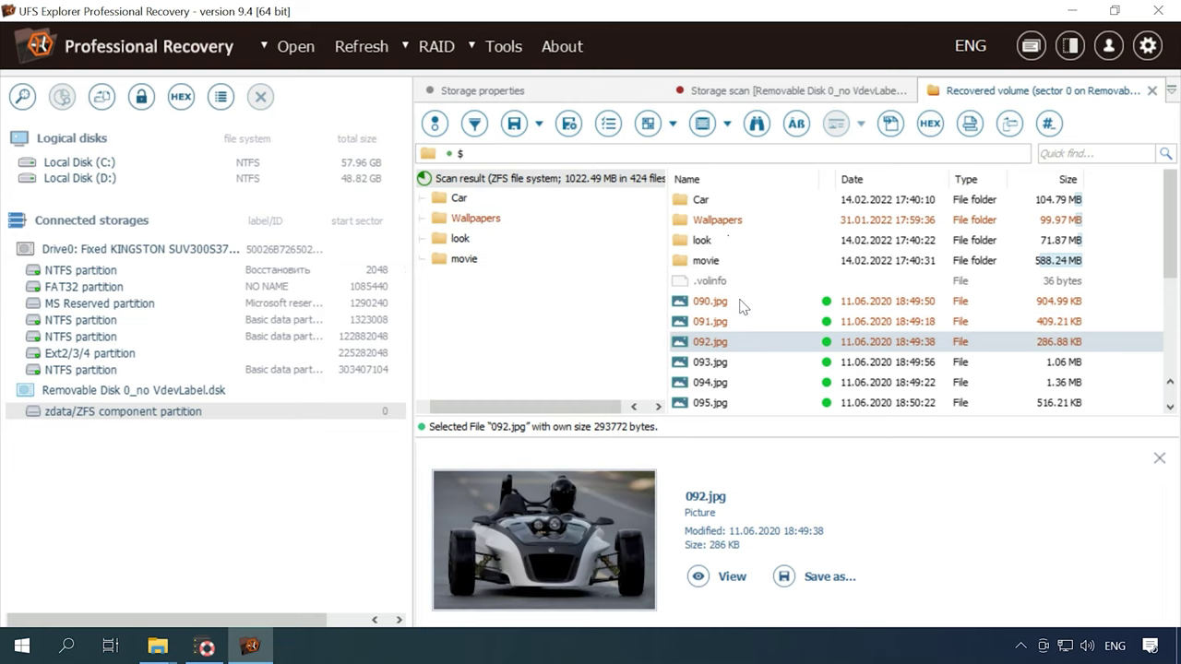
key("Down")
key("Down")
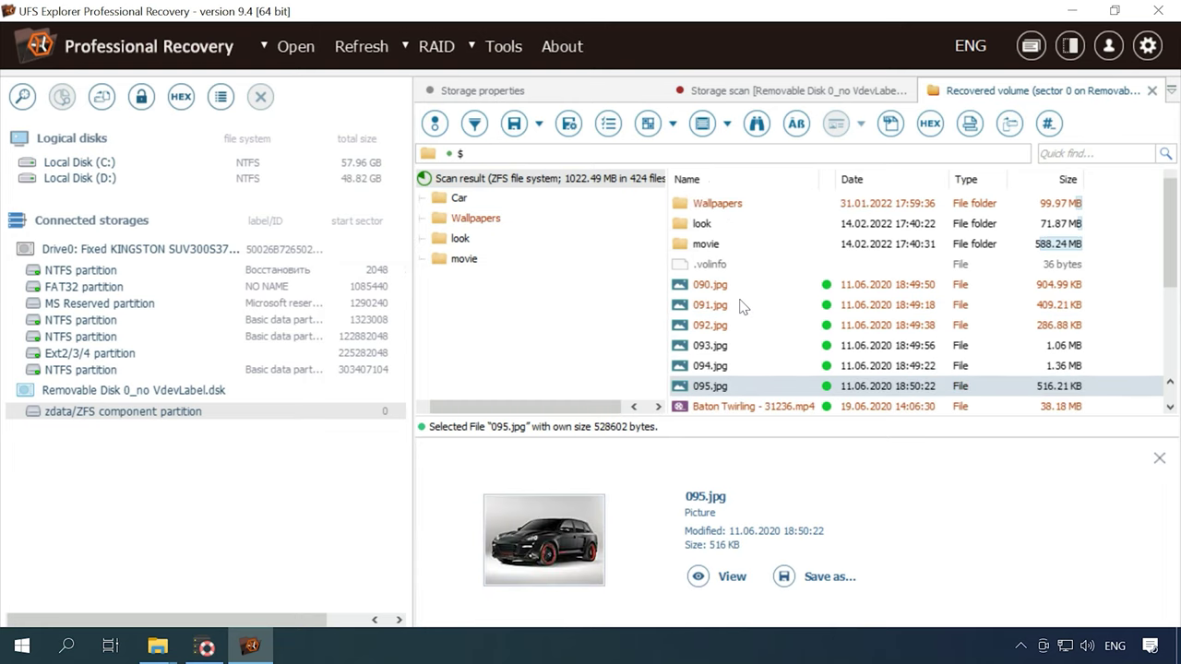
Step: Open the deleted video Baton Twirling - 31236.mp4 in the viewer, close it and check Baton Twirling - 31237.mp4
left_click(705, 581)
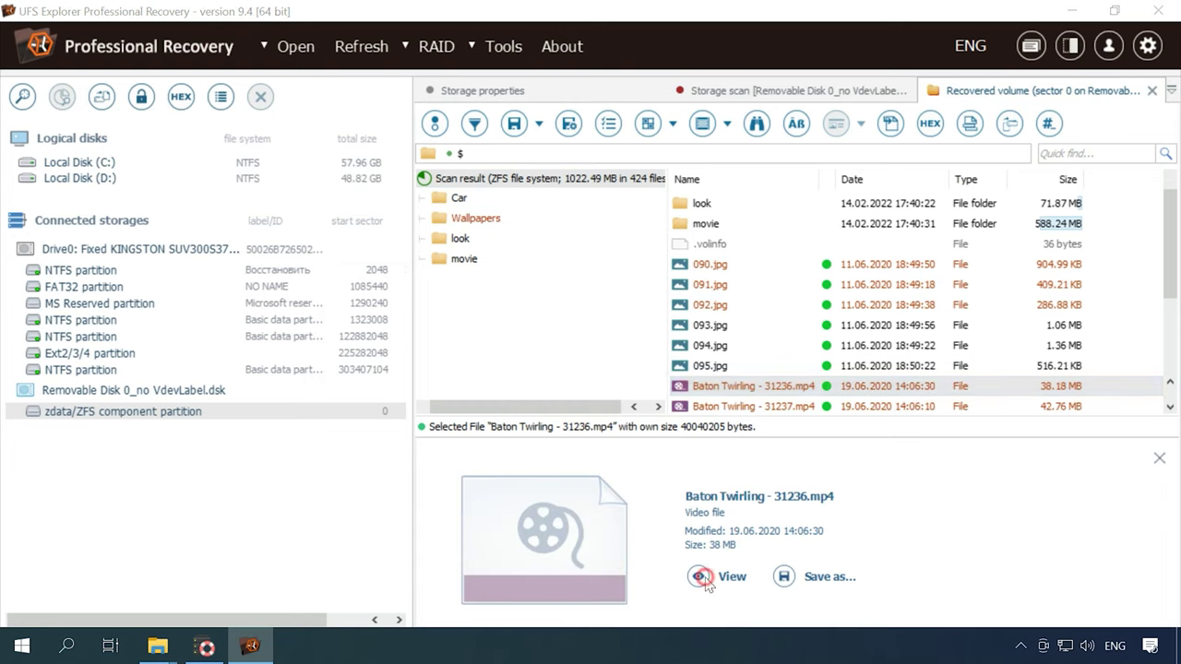
left_click(967, 51)
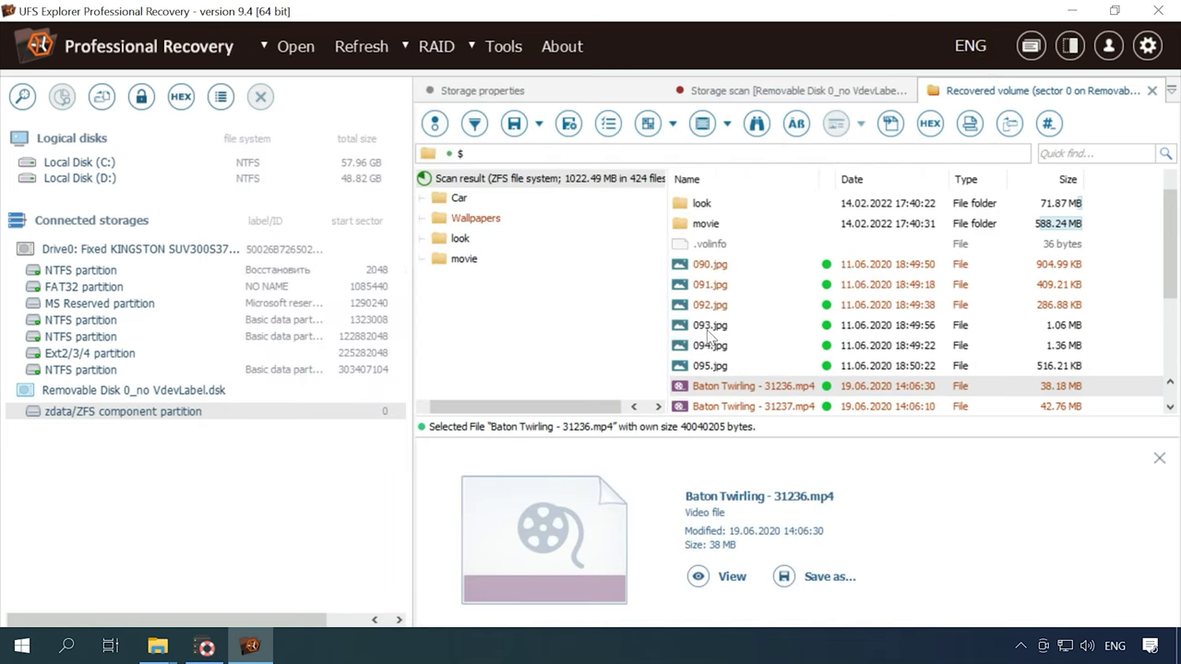
scroll(710, 360, "down", 2)
left_click(710, 345)
left_click(711, 325)
scroll(710, 325, "up", 3)
scroll(710, 327, "down", 4)
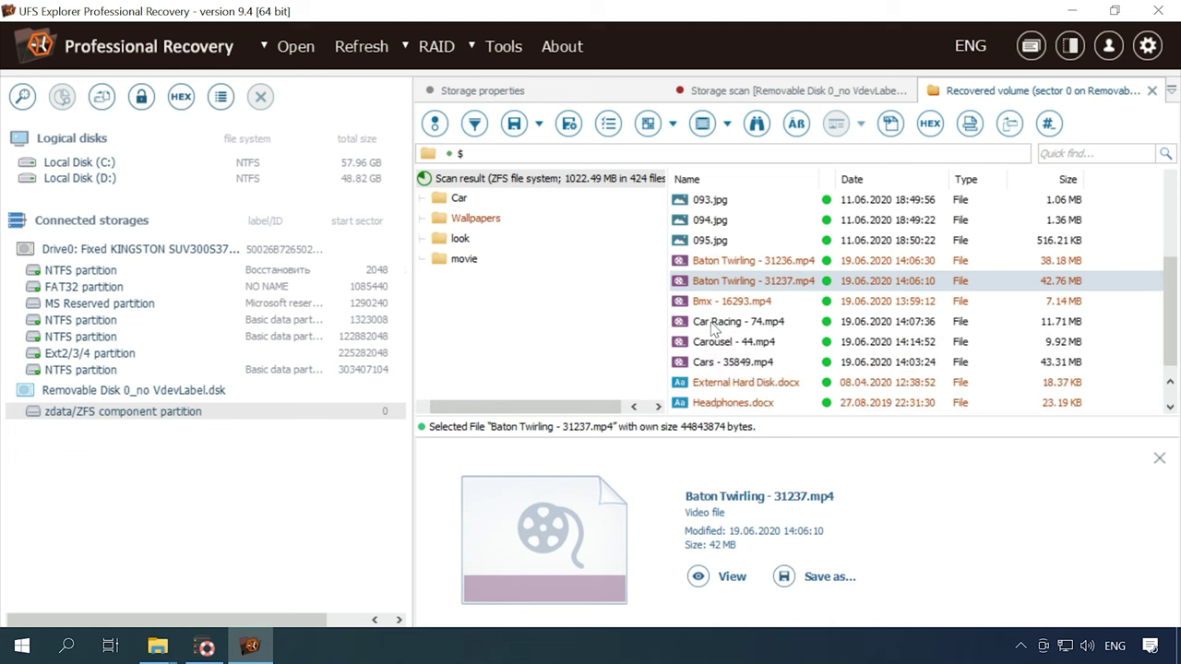
Step: View one of the remaining files in the volume root, close the viewer and check the Word documents, including LTSC.docx
left_click(729, 365)
left_click(712, 576)
left_click(964, 48)
left_click(731, 385)
left_click(724, 405)
scroll(715, 392, "up", 3)
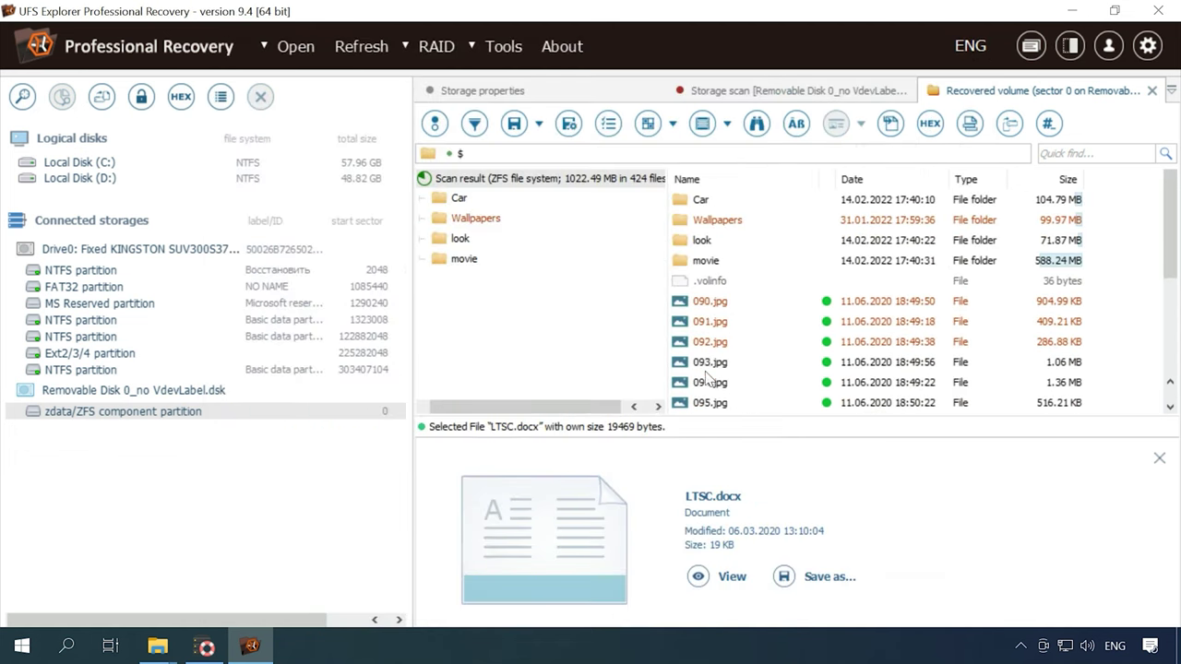
Step: Open the Car folder and preview its images one after another from 001.jpg to 036.jpg
left_click(703, 201)
double_click(701, 201)
left_click(708, 201)
key("Down")
key("Down")
key("Down")
key("Down")
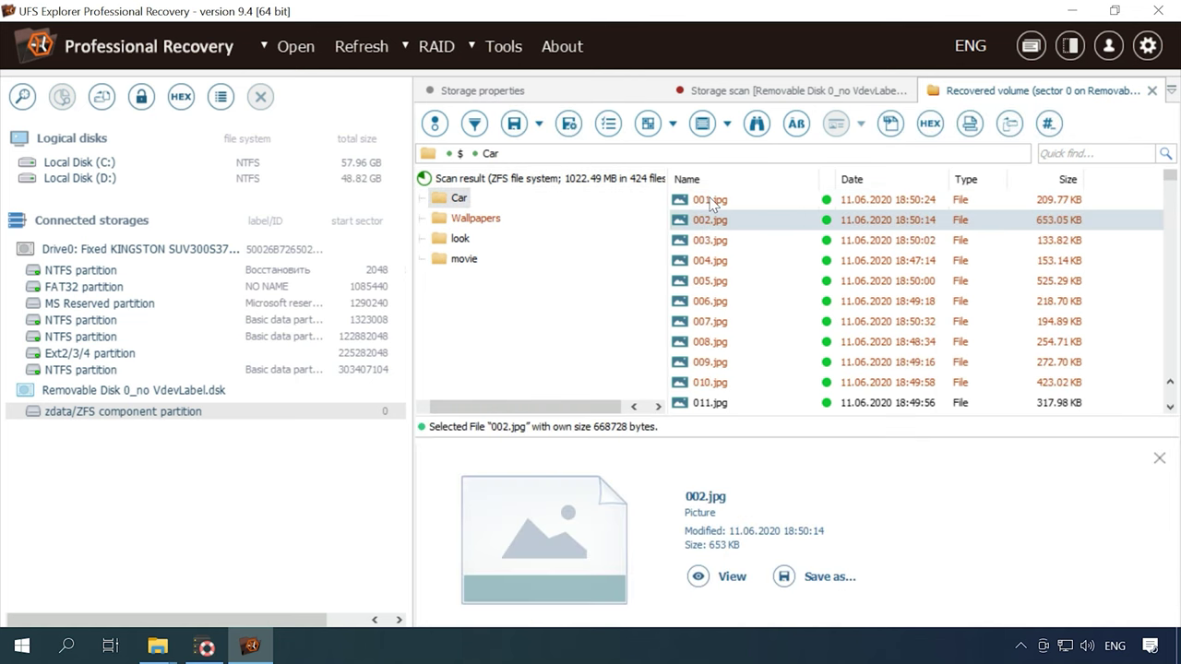
key("Down")
key("Down")
key("Down")
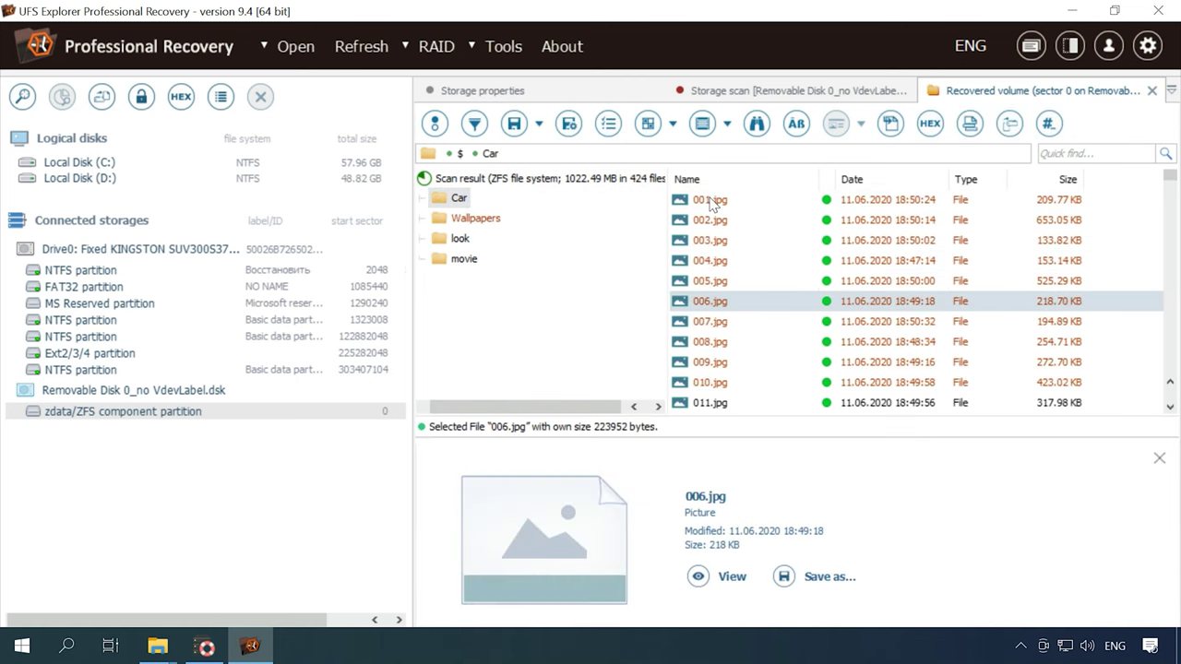
key("Down")
key("Down")
key("Down")
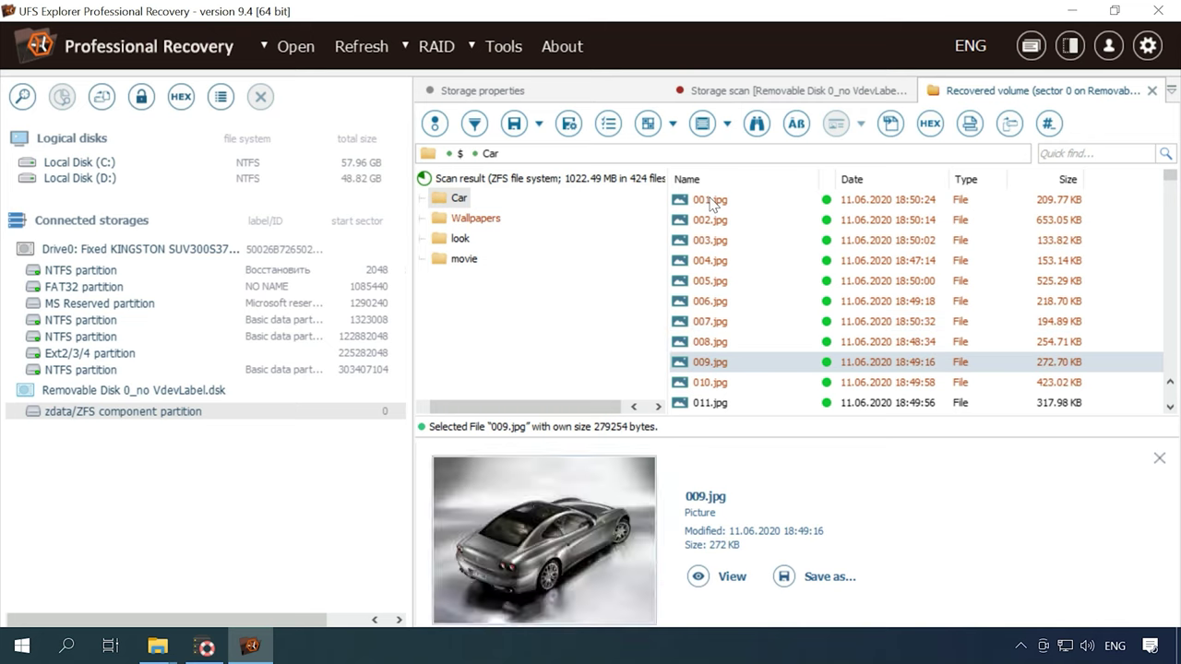
key("Down")
key("Down")
key("Down")
key("Down")
key("Down")
key("Down")
key("Down")
key("Down")
key("Down")
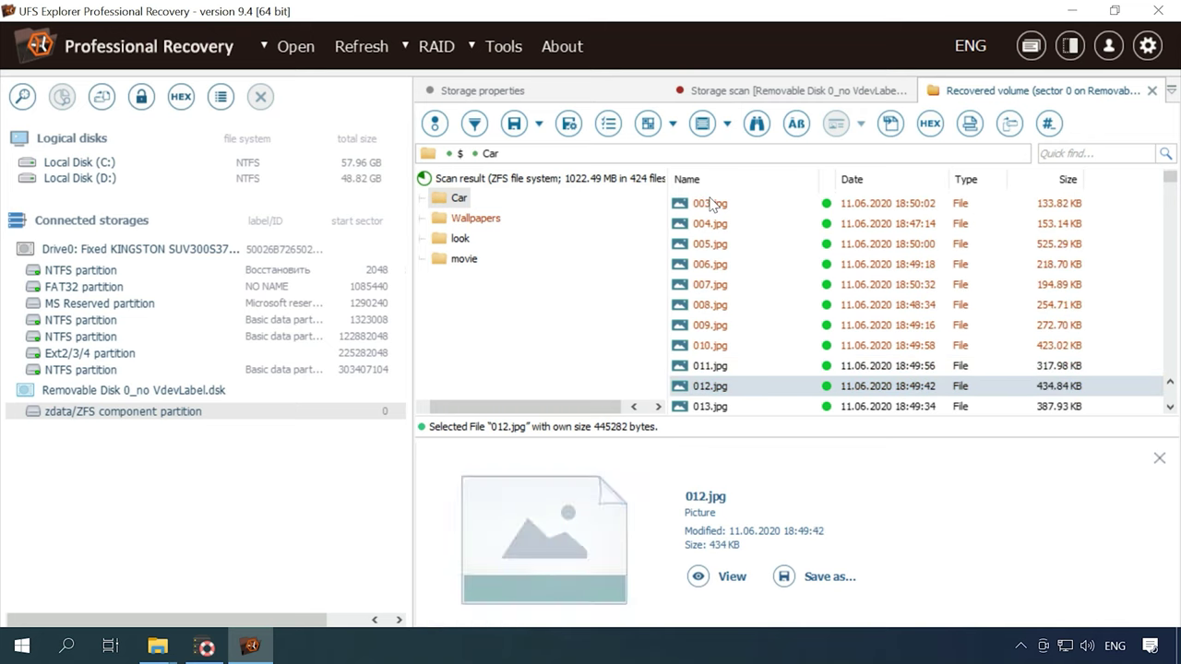
key("Down")
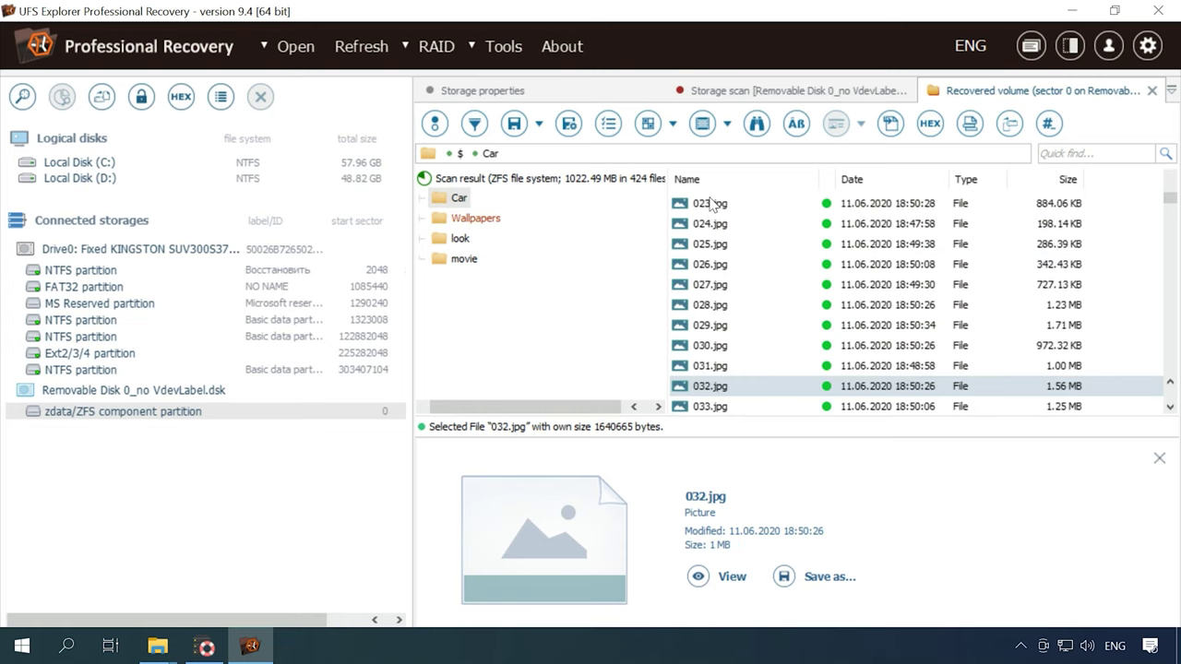
key("Down")
key("Down")
key("Down")
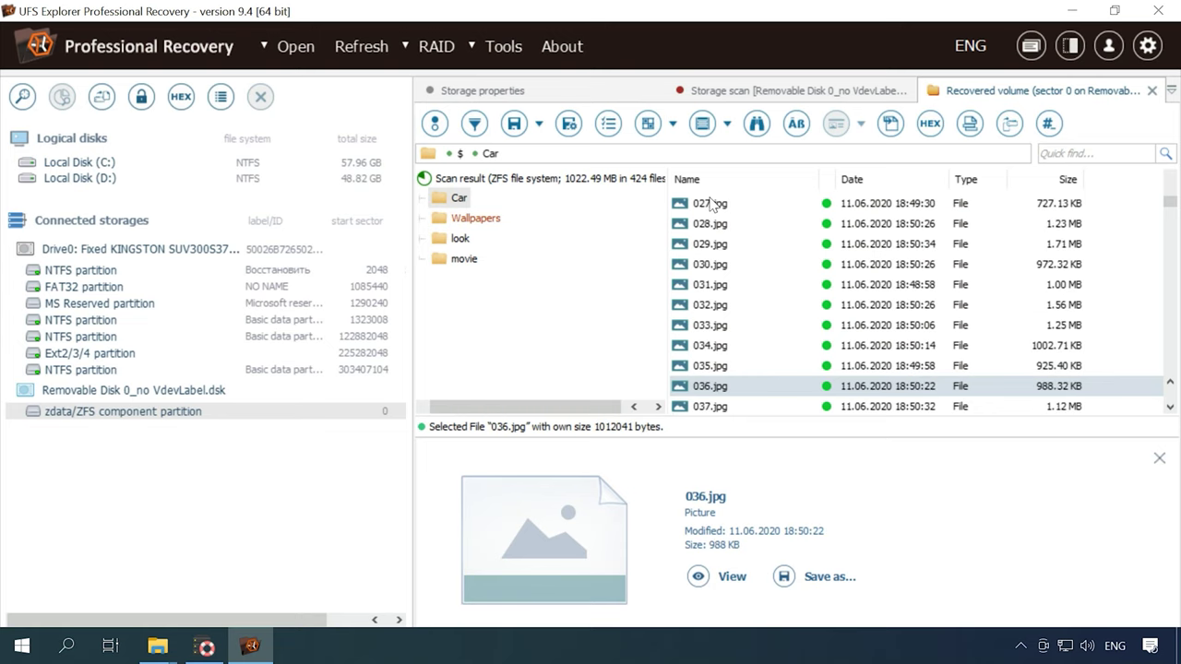
Step: Preview 035.jpg, inspect the contents of 036.jpg in the viewer, close it and preview the images that follow
left_click(717, 370)
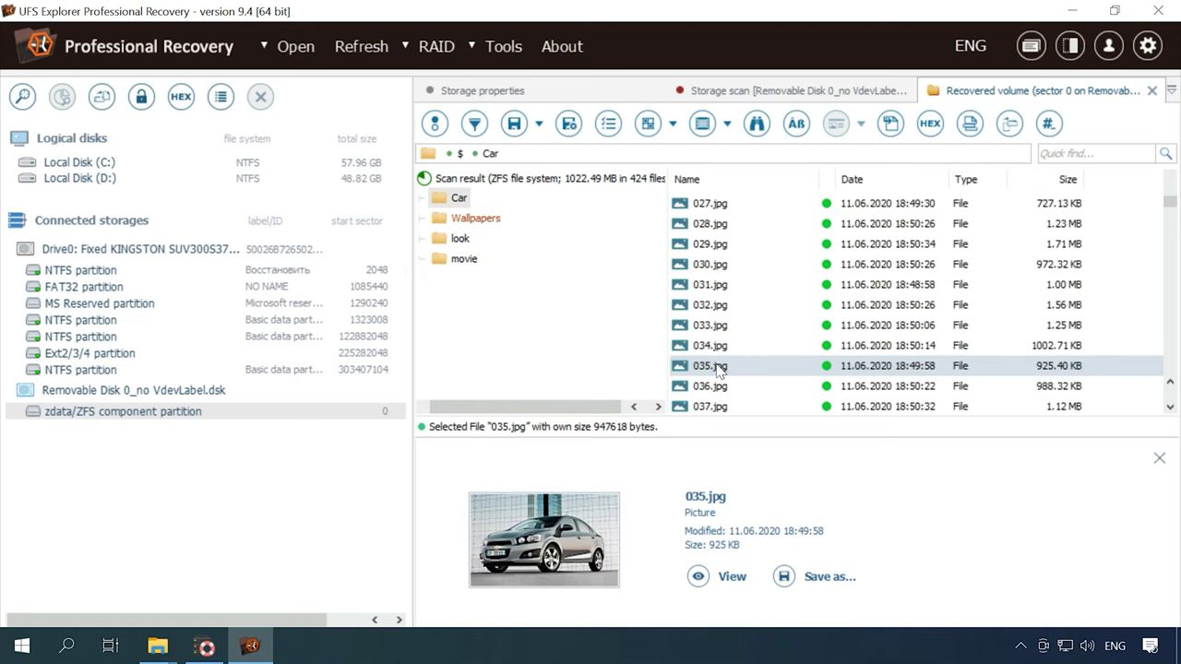
left_click(718, 385)
left_click(705, 577)
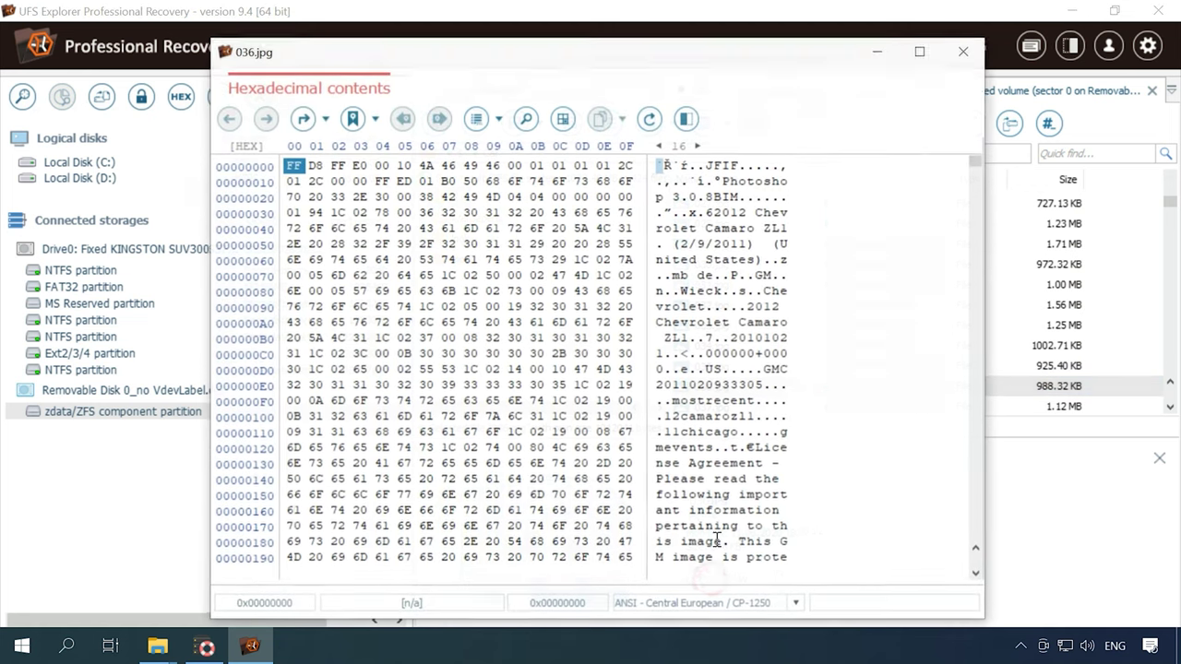
left_click(963, 52)
scroll(711, 387, "down", 1)
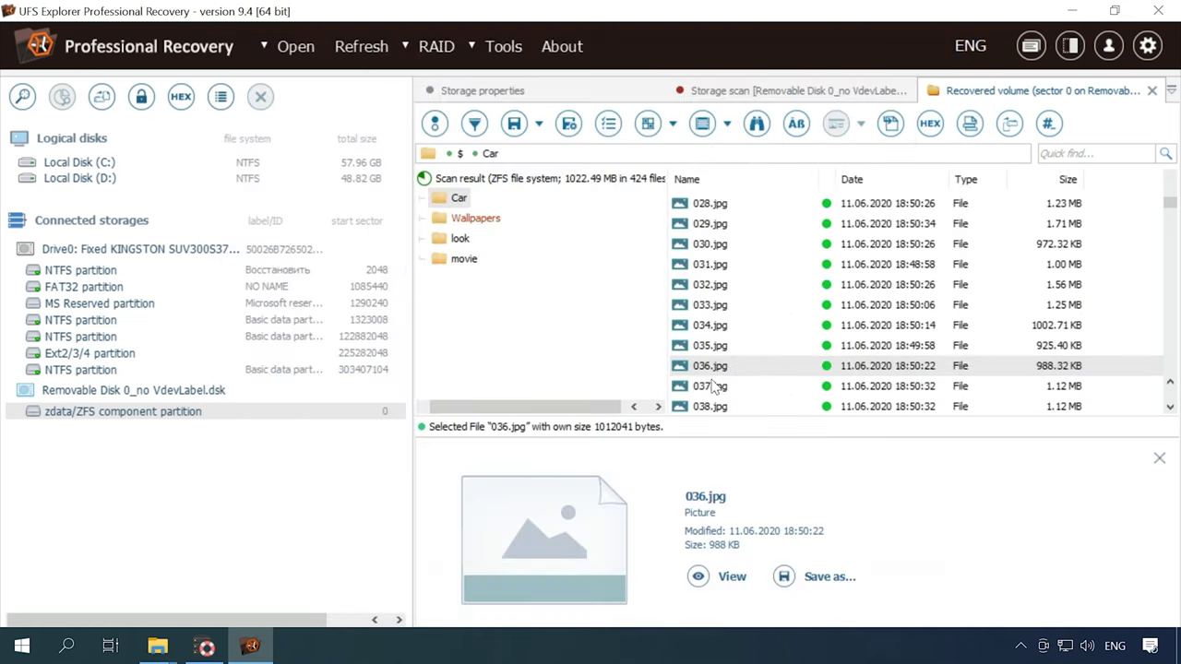
left_click(710, 387)
key("Down")
key("Down")
Step: Open the deleted Wallpapers folder and preview its images one after another from pic1.jpg to pic109.jpg
left_click(475, 217)
left_click(708, 205)
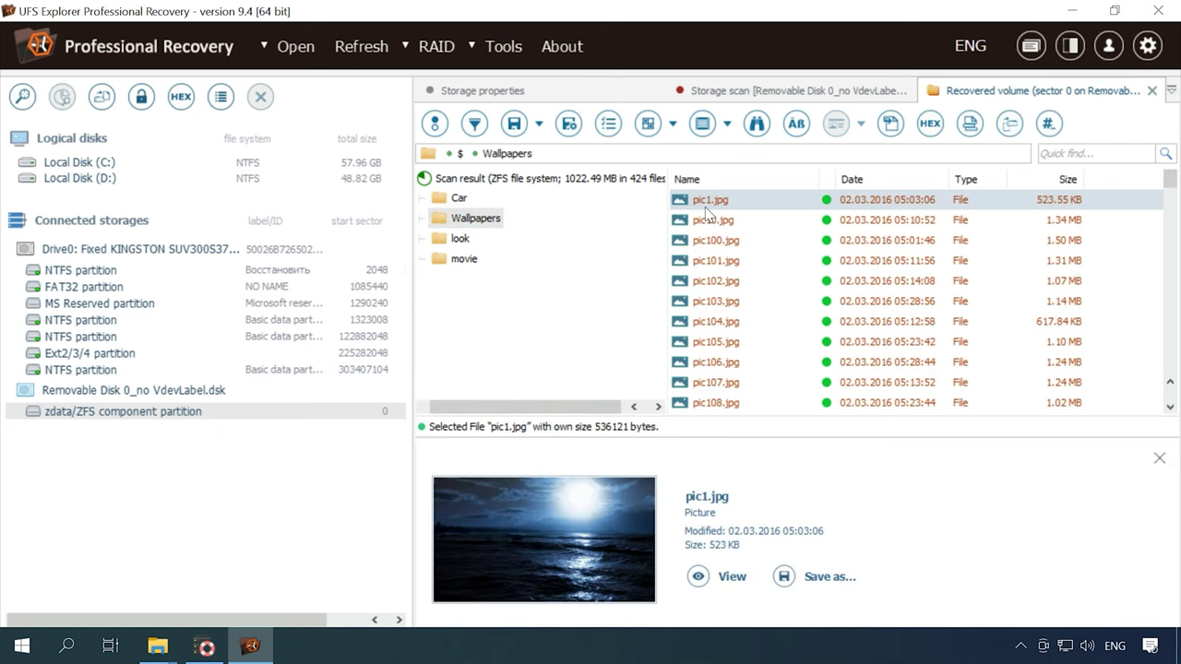
key("Down")
key("Down")
key("Down")
key("Down")
key("Down")
key("Down")
key("Down")
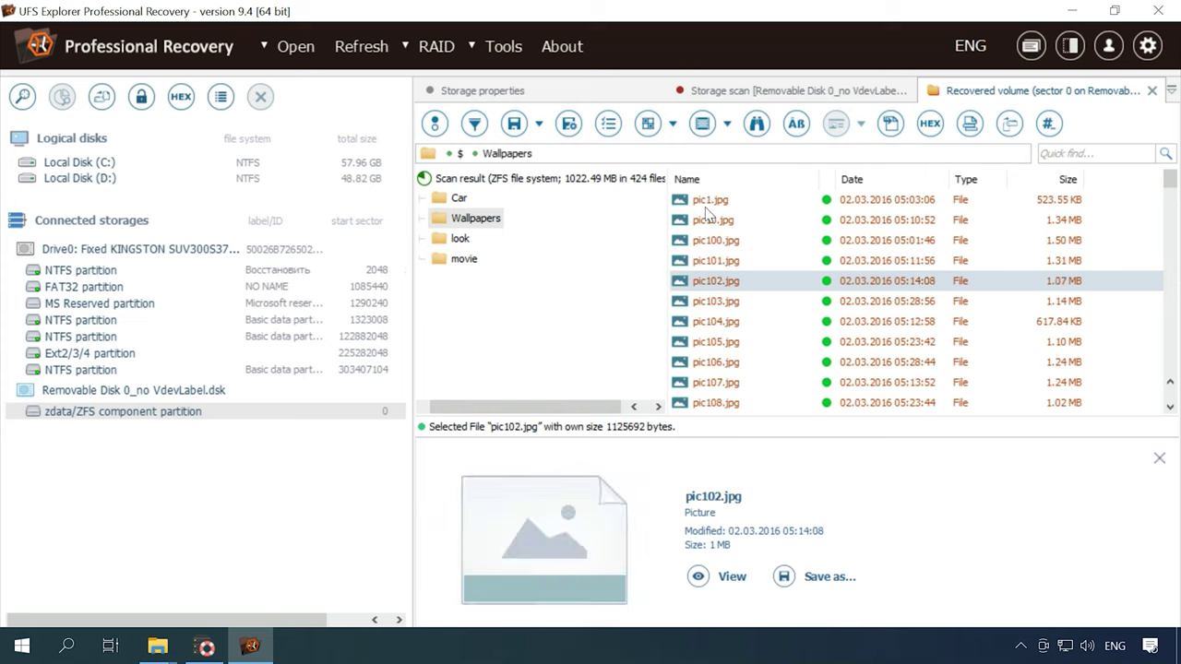
key("Down")
key("Down")
key("Down")
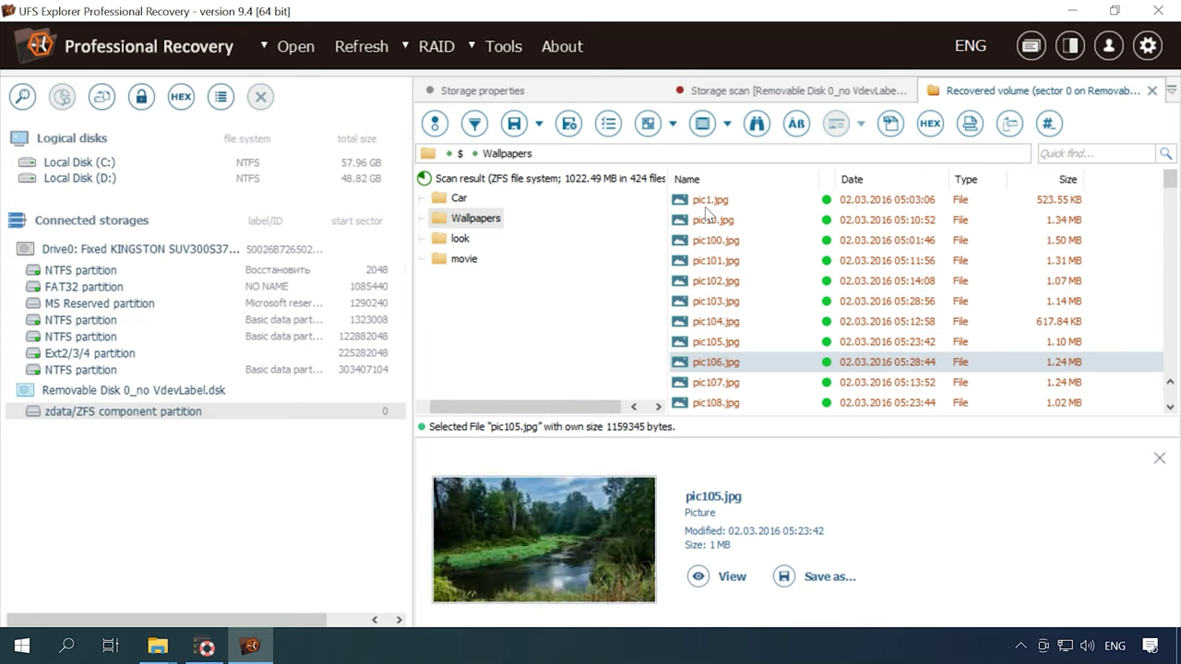
key("Down")
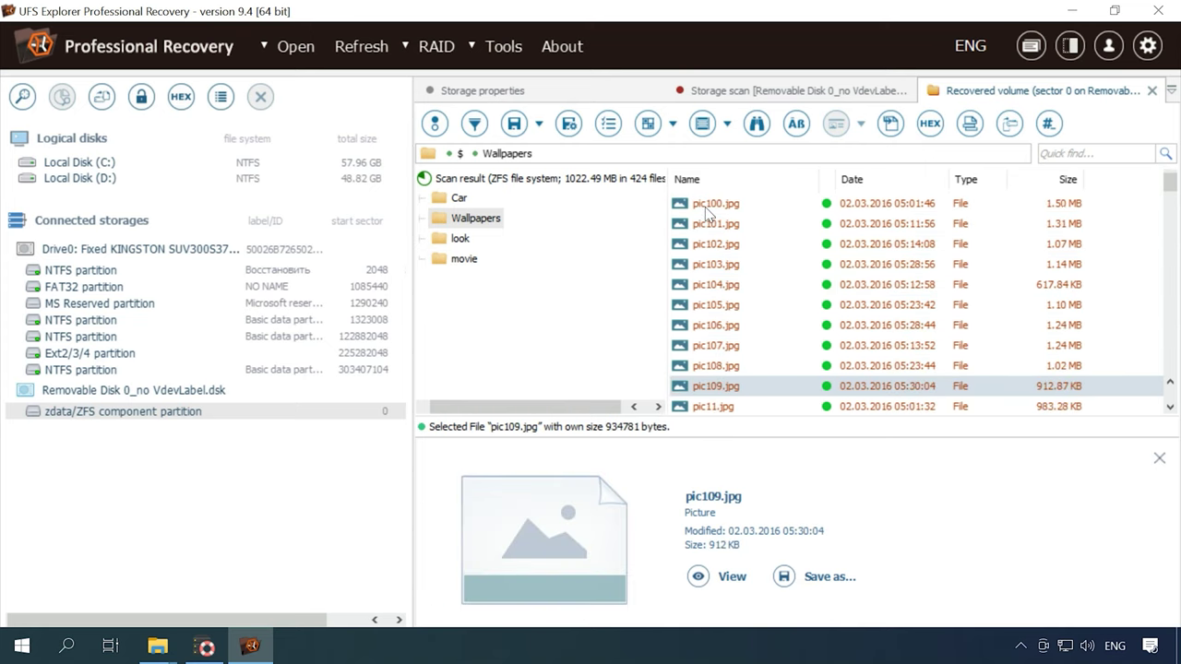